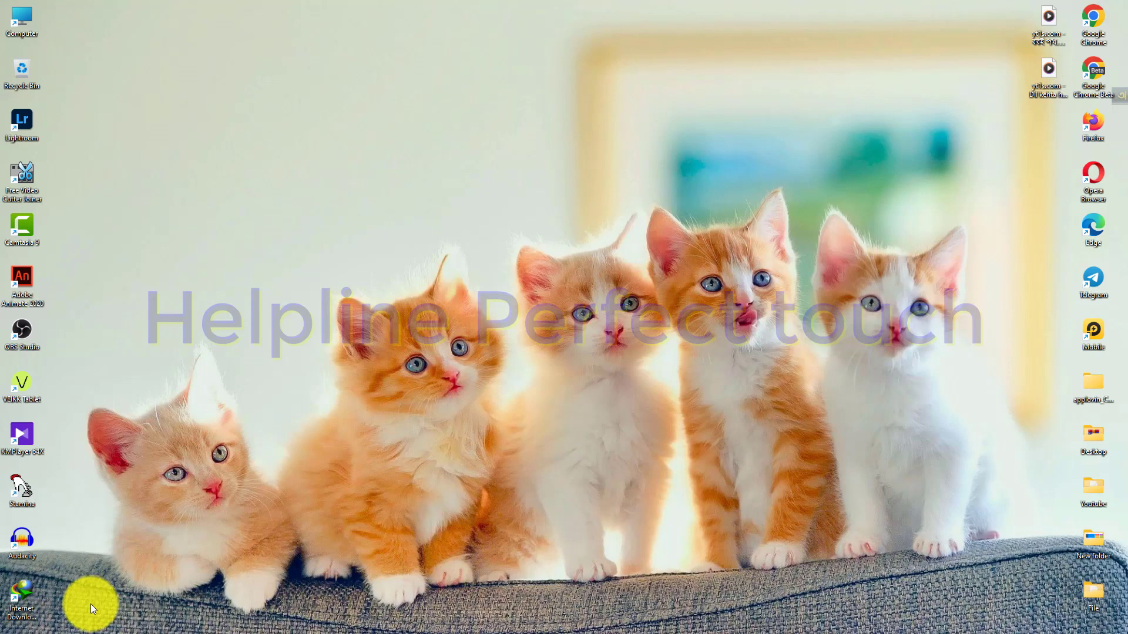
Switch to Google Chrome and compare the ClickDealer smartlink dashboard with the Trafee dashboard.
{"action": "mouse_move", "coordinate": [442, 629]}
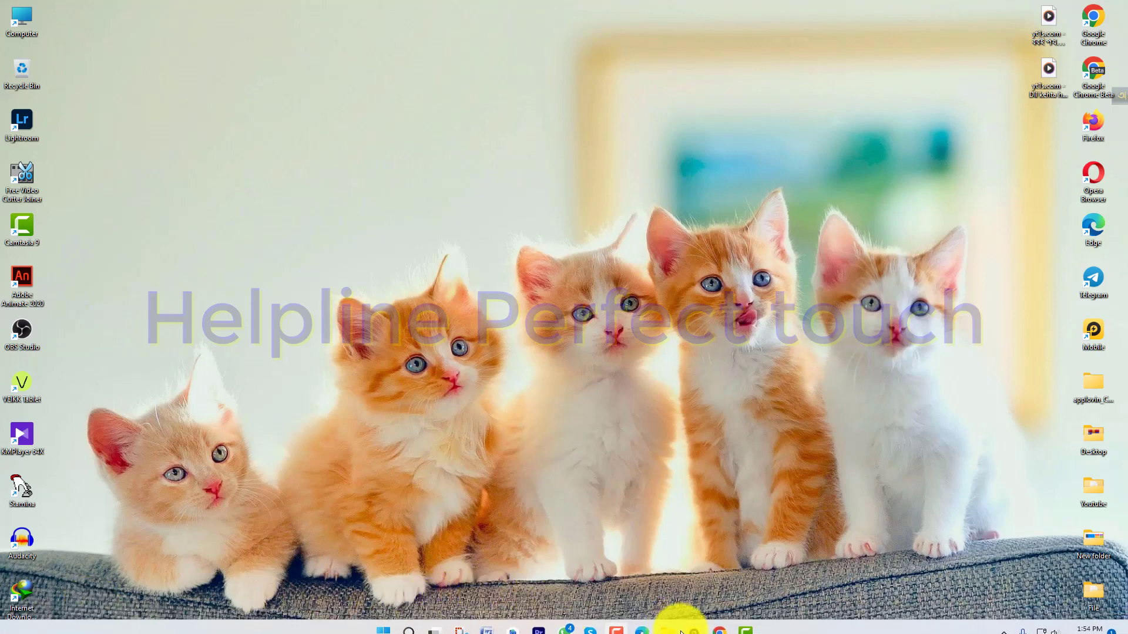
{"action": "mouse_move", "coordinate": [718, 617]}
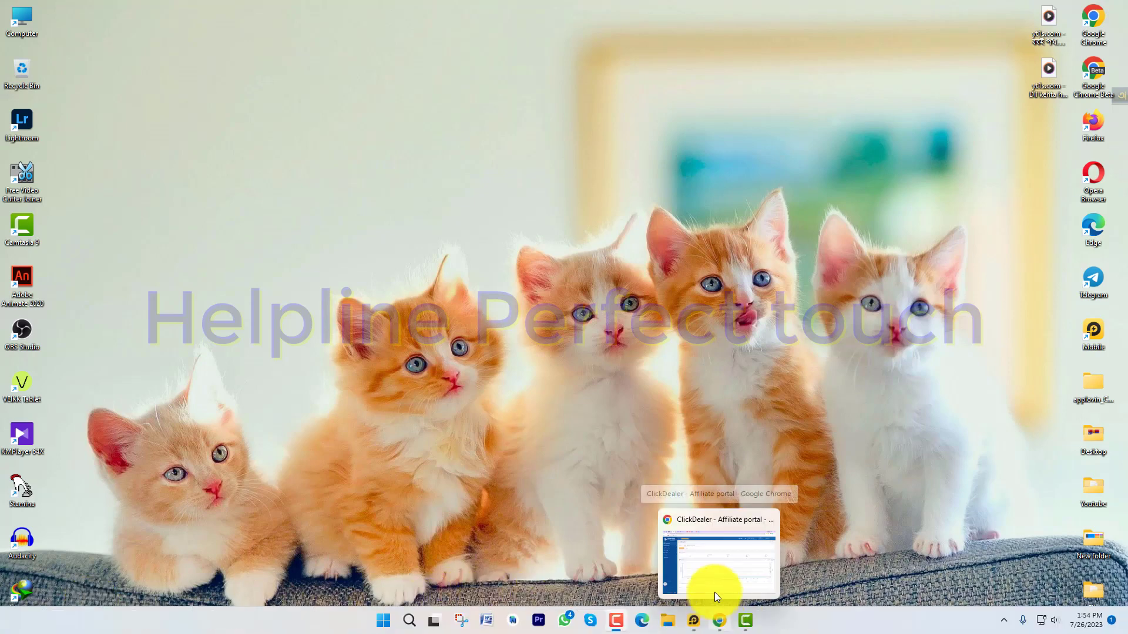
{"action": "left_click", "coordinate": [714, 592]}
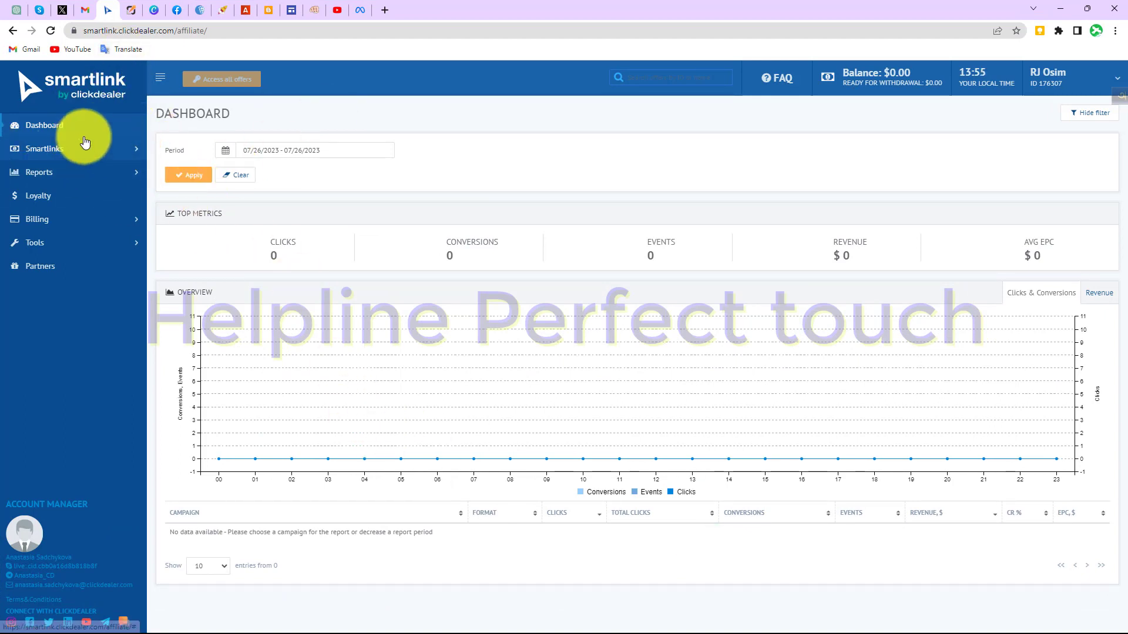
{"action": "left_click", "coordinate": [130, 10]}
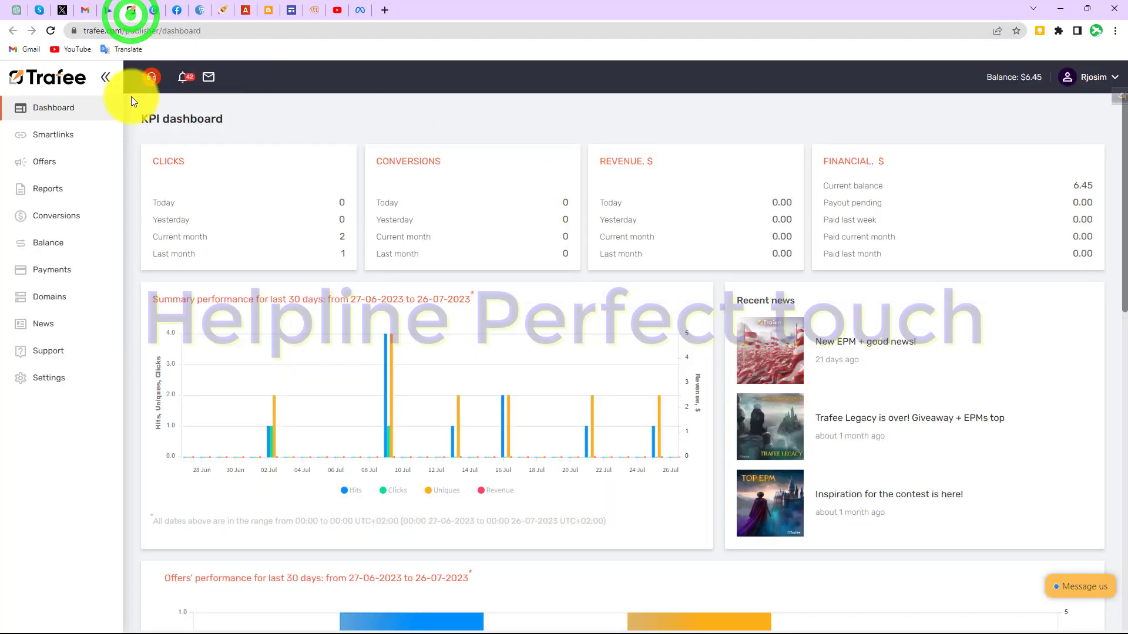
{"action": "left_click", "coordinate": [115, 17]}
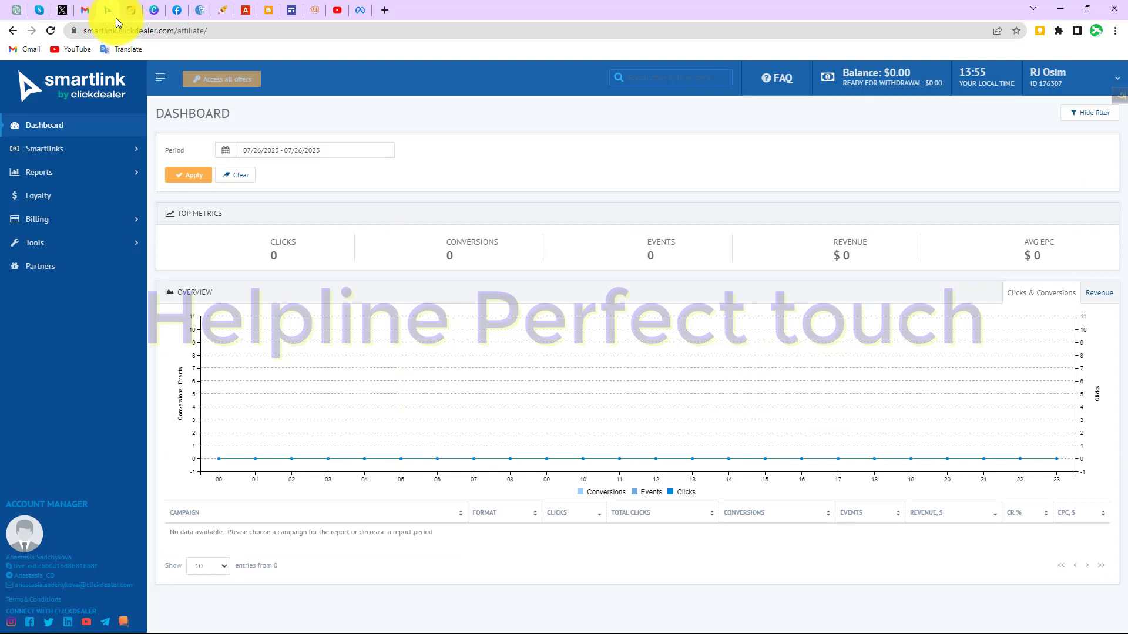
{"action": "mouse_move", "coordinate": [125, 6]}
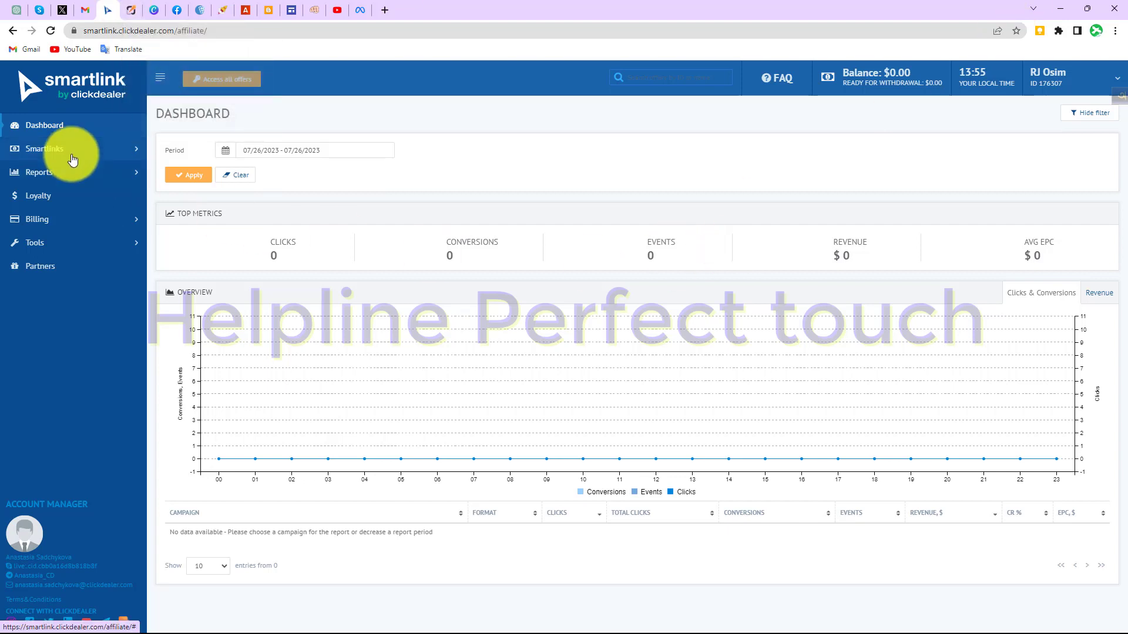
Search Google for mylead in a new tab, and open the MyLead affiliate network site, completing its human verification.
{"action": "left_click", "coordinate": [386, 10]}
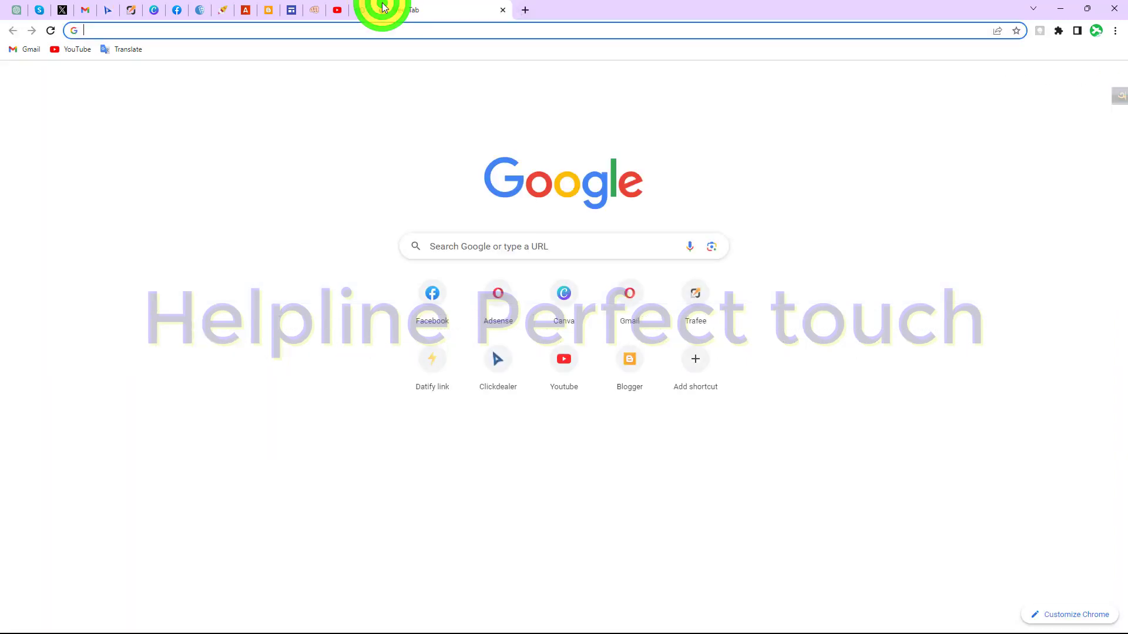
{"action": "type", "text": "myleads"}
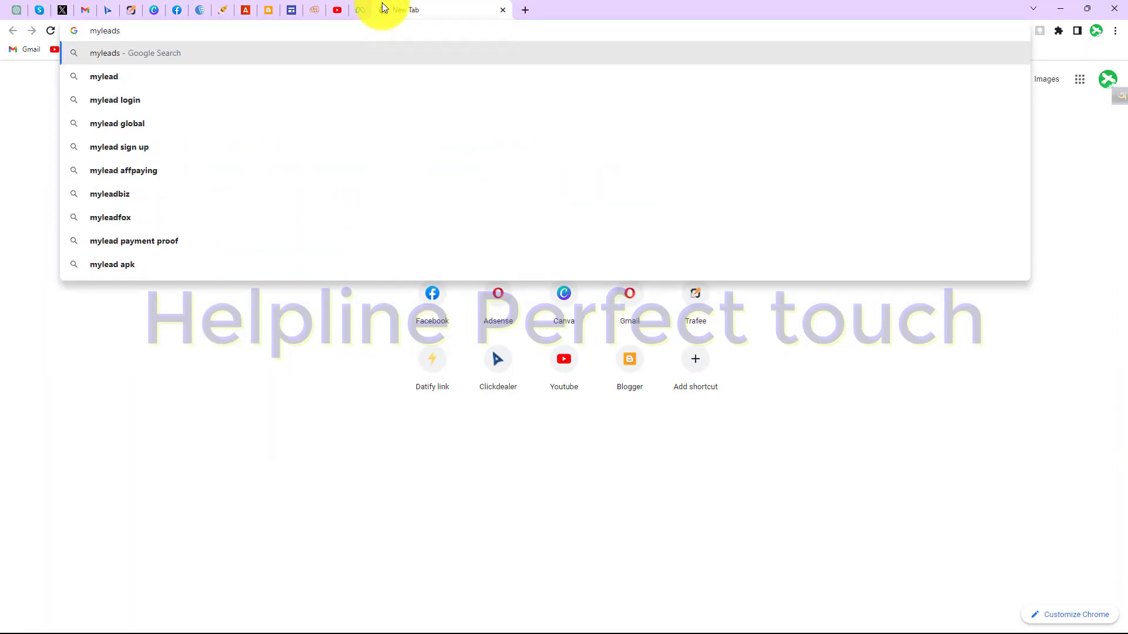
{"action": "key", "text": "BackSpace"}
{"action": "key", "text": "Return"}
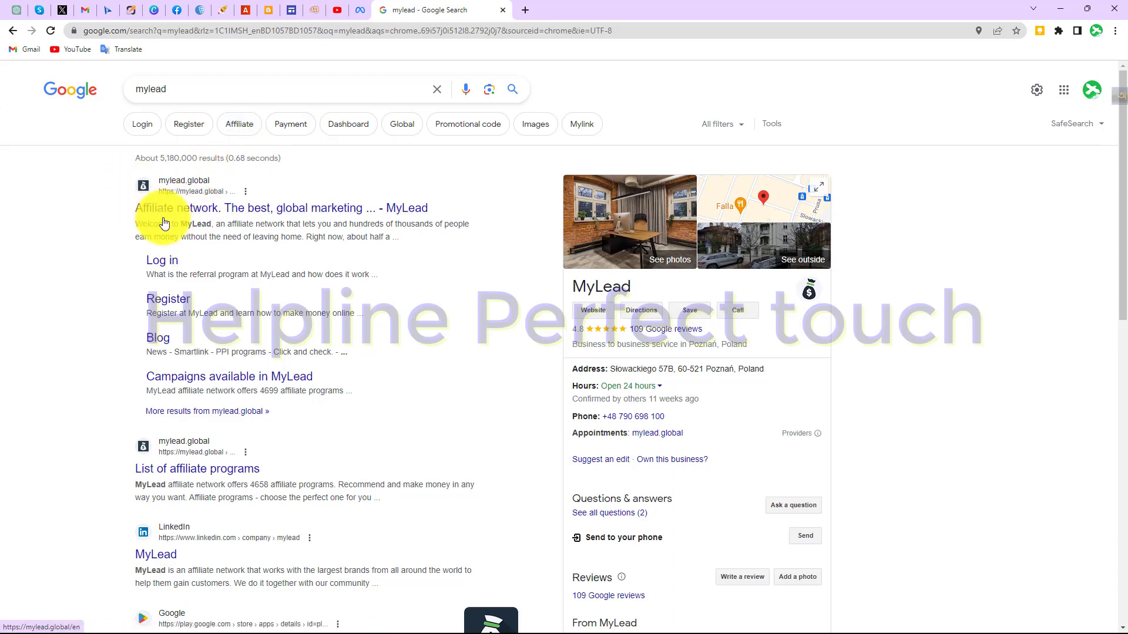
{"action": "left_click", "coordinate": [194, 215]}
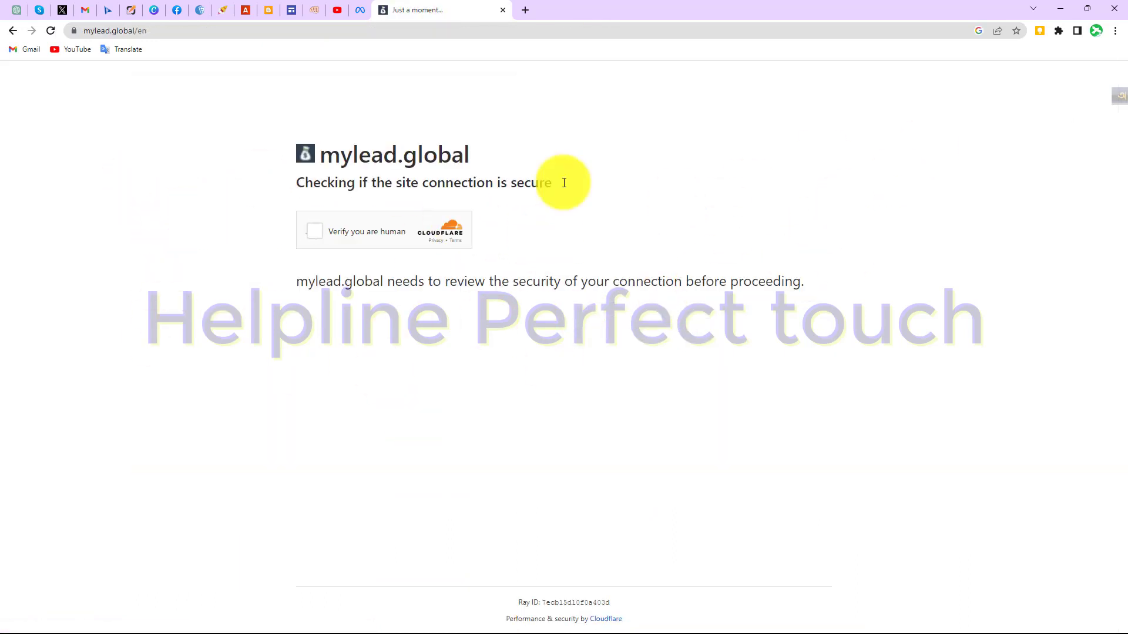
{"action": "left_click", "coordinate": [315, 231]}
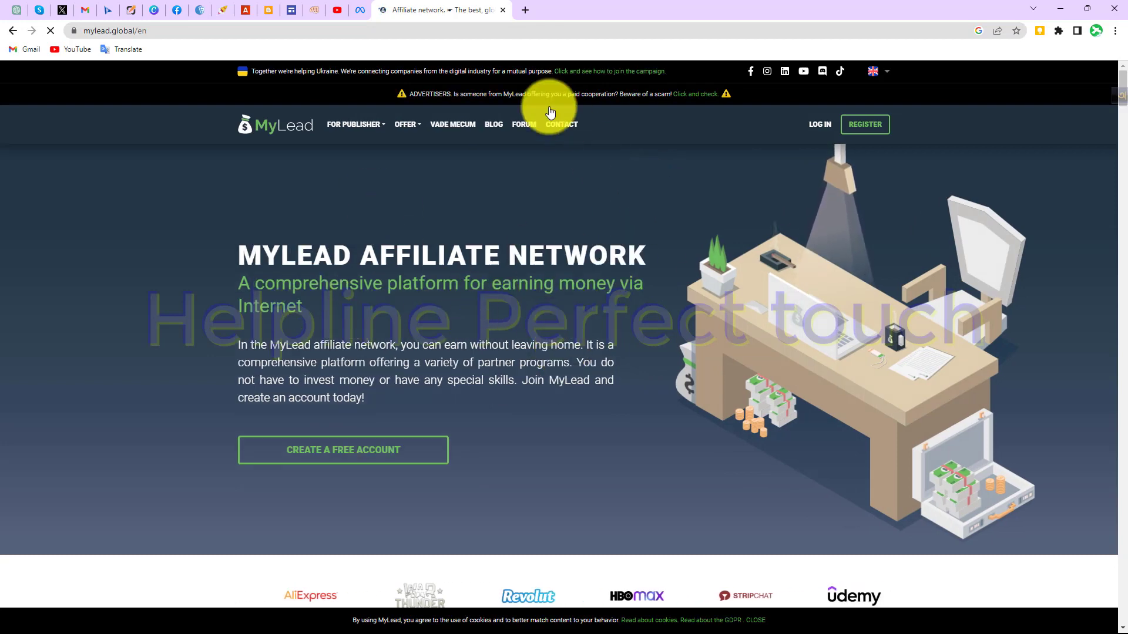
Return to Trafee and view its smartlinks page and its list of offers.
{"action": "left_click", "coordinate": [132, 10]}
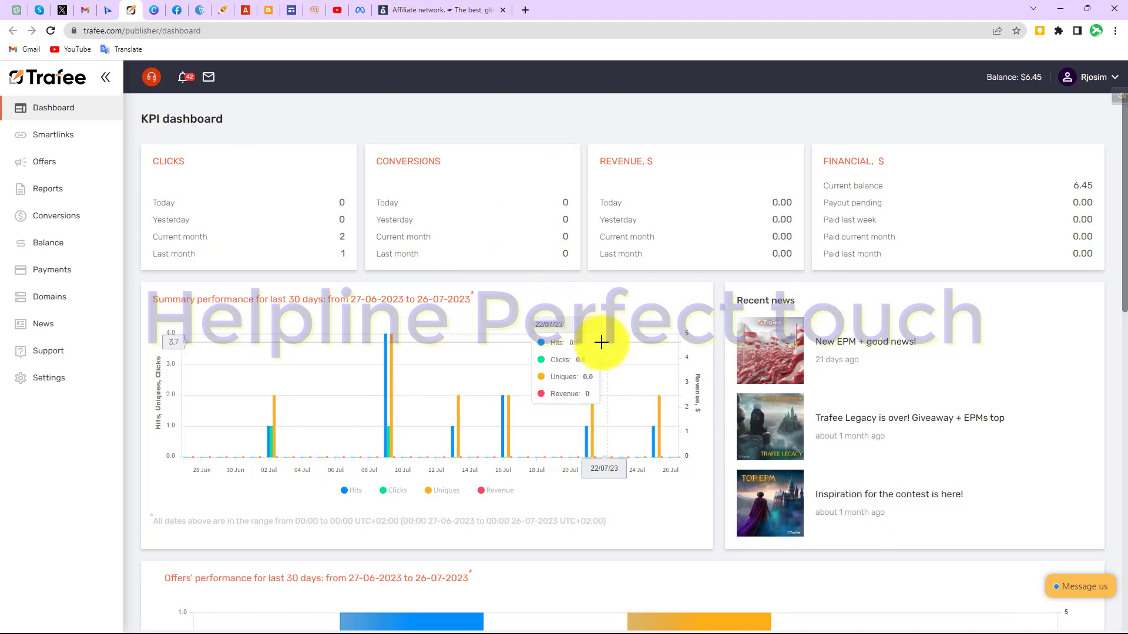
{"action": "left_click", "coordinate": [72, 138]}
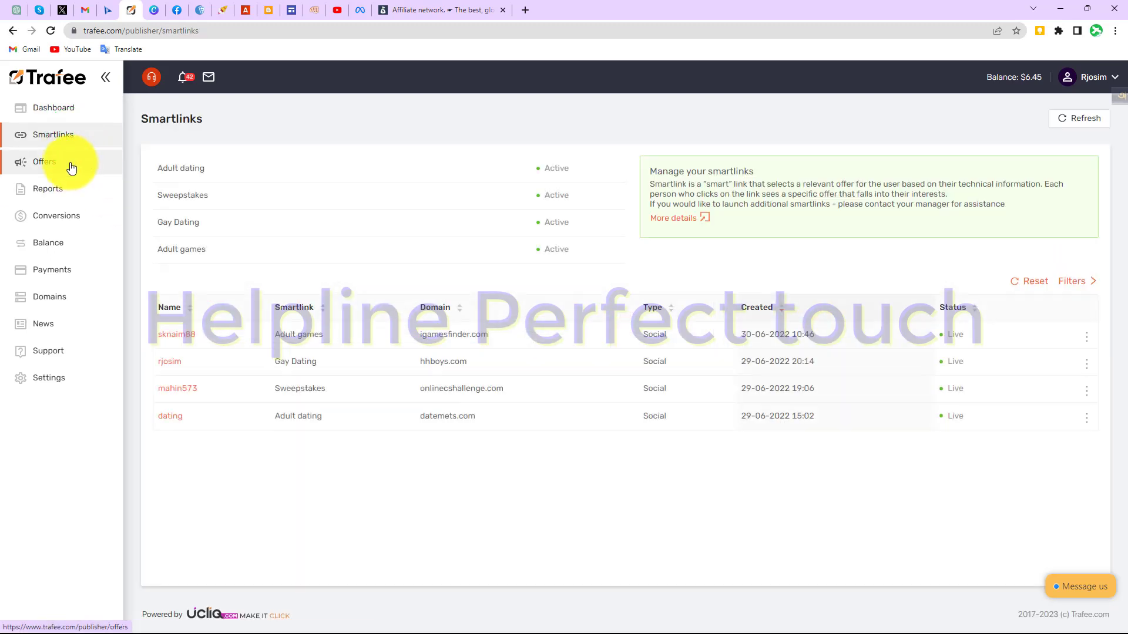
{"action": "left_click", "coordinate": [63, 163]}
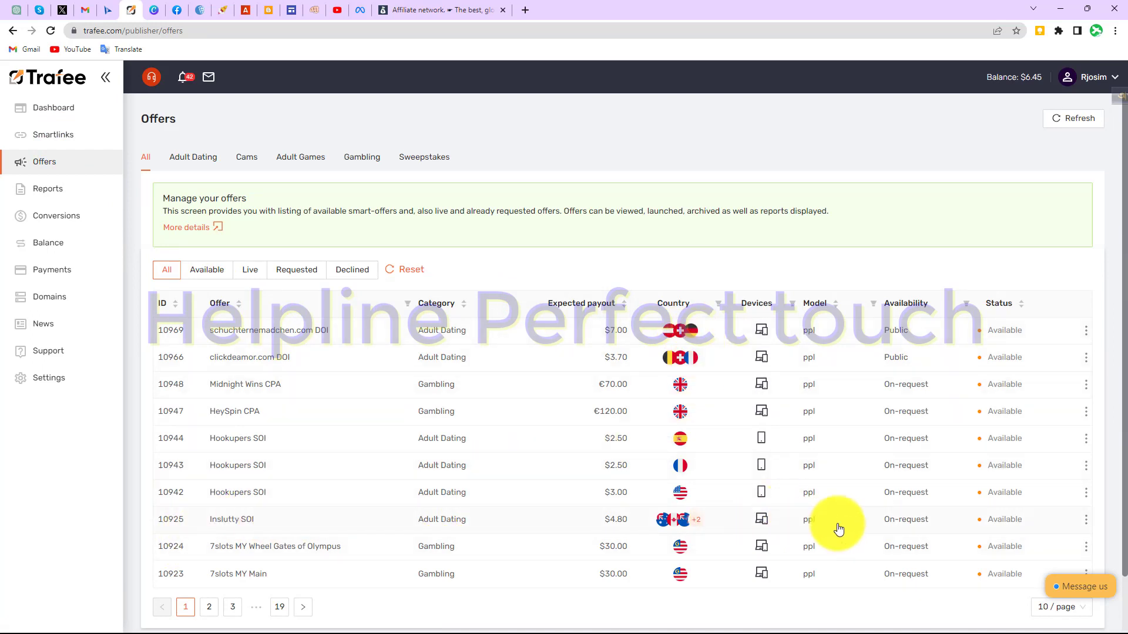
Inspect the launch details of the Inslutty SOI offer, highlight its expected payout, and close the details without launching.
{"action": "left_click", "coordinate": [695, 519]}
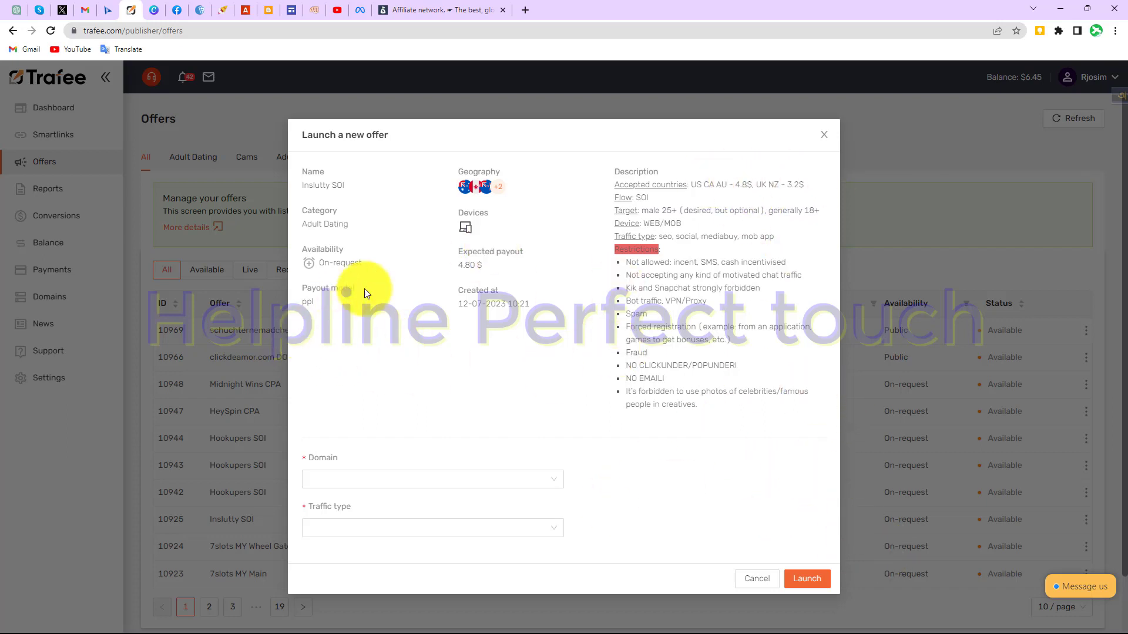
{"action": "left_click", "coordinate": [451, 251]}
{"action": "left_click_drag", "start_coordinate": [467, 254], "coordinate": [495, 268]}
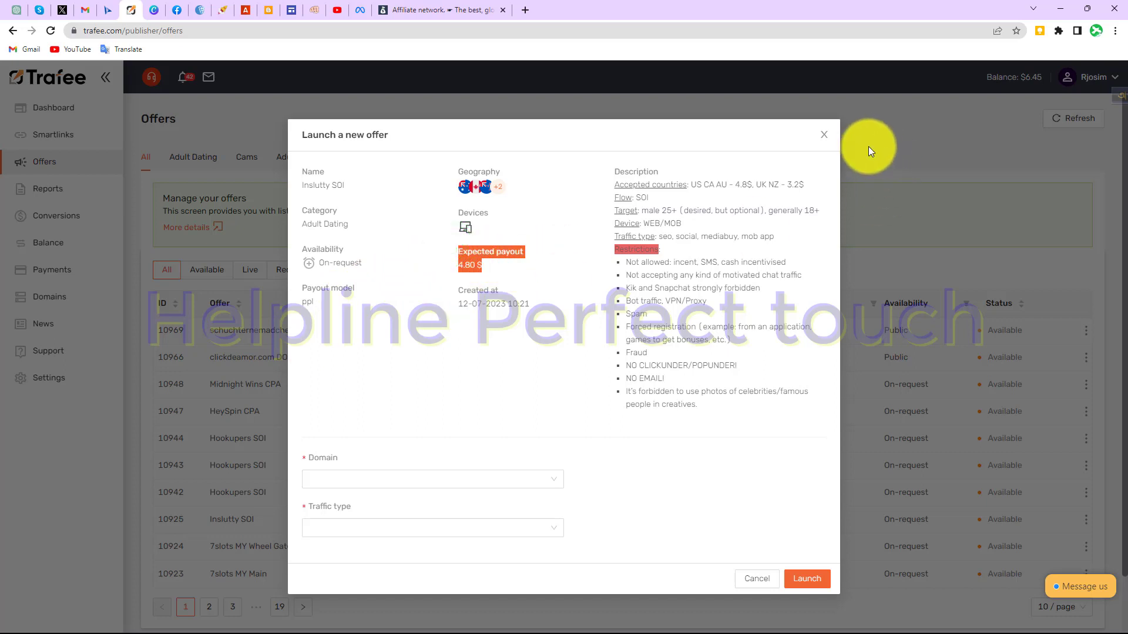
{"action": "left_click", "coordinate": [828, 136]}
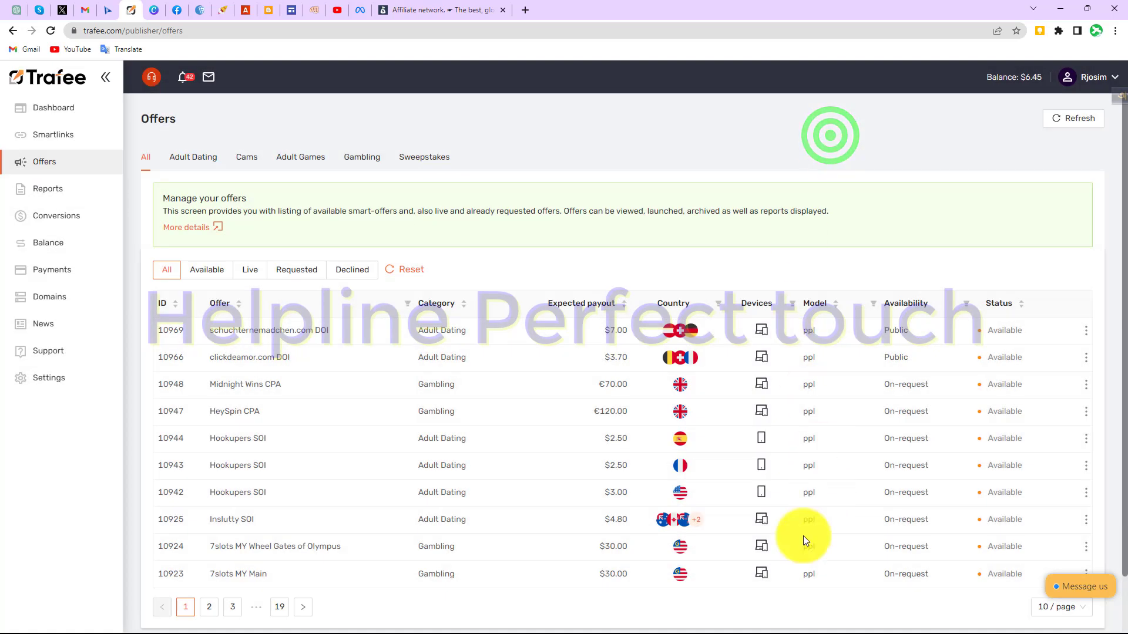
{"action": "left_click", "coordinate": [978, 525]}
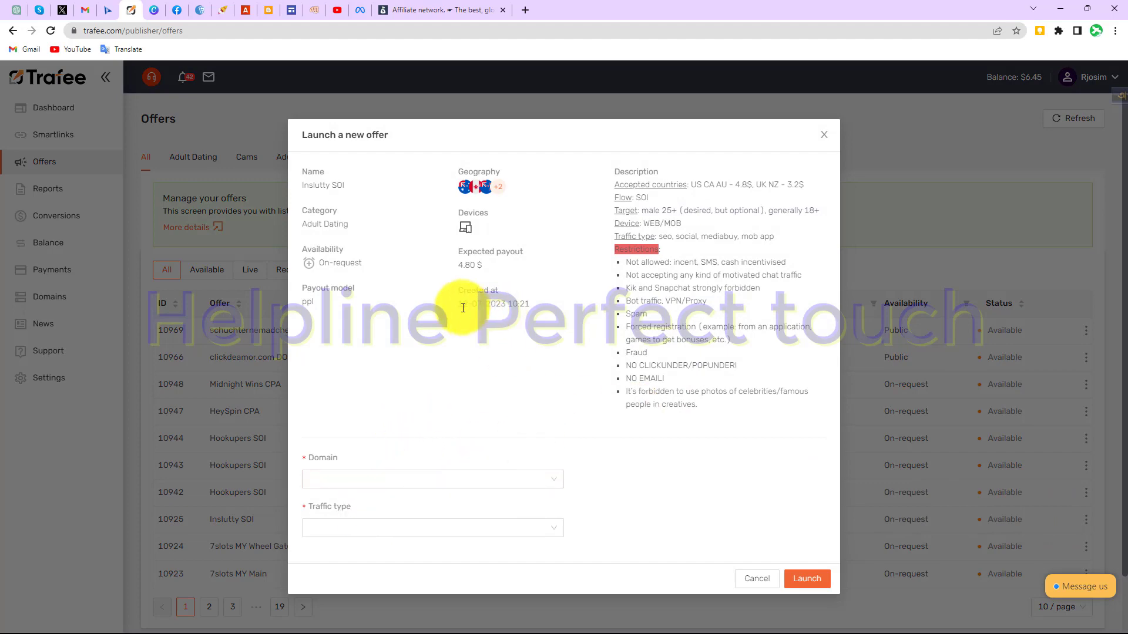
{"action": "left_click", "coordinate": [824, 134]}
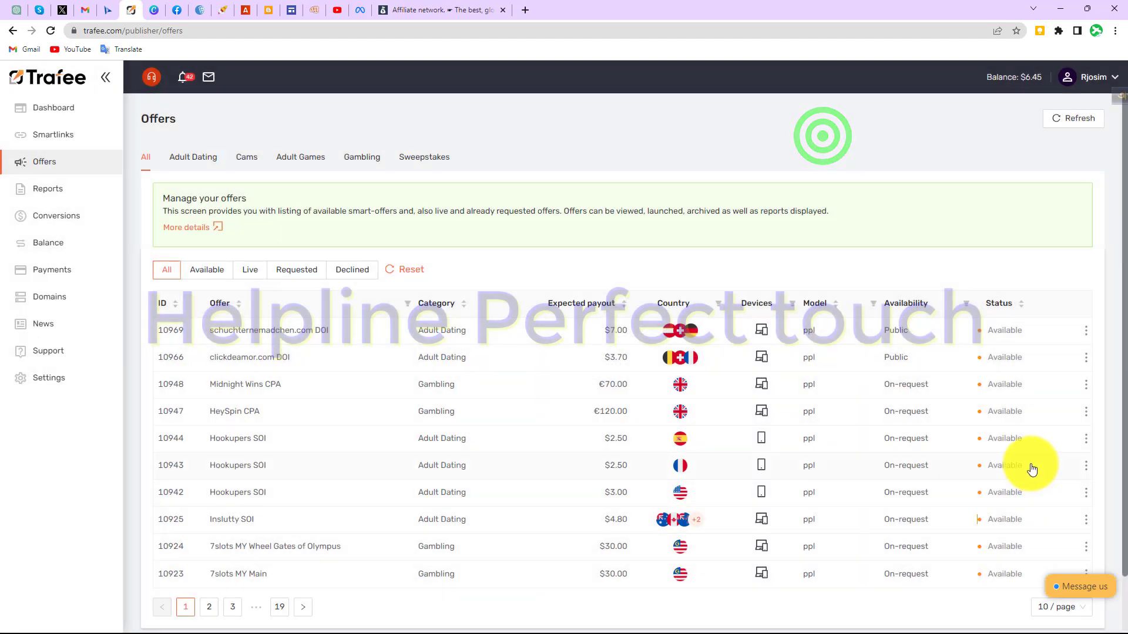
Filter the offers to Available, browse pages 2 and 3, and set the filter back to All.
{"action": "scroll", "coordinate": [1032, 461], "scroll_direction": "down", "scroll_amount": 1}
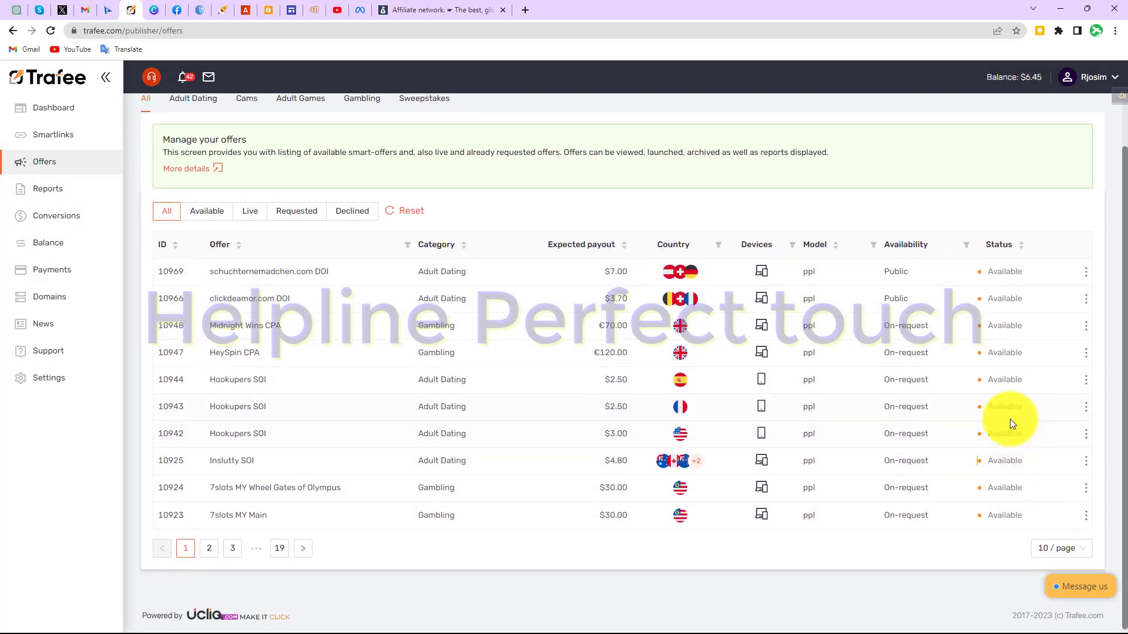
{"action": "scroll", "coordinate": [675, 340], "scroll_direction": "up", "scroll_amount": 1}
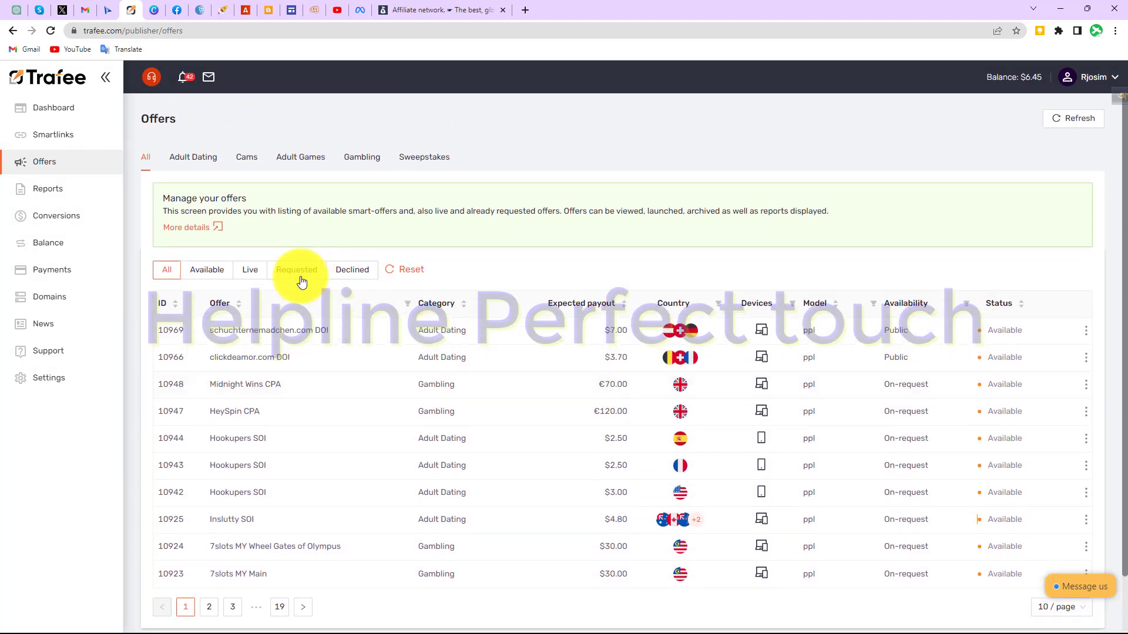
{"action": "left_click", "coordinate": [207, 269]}
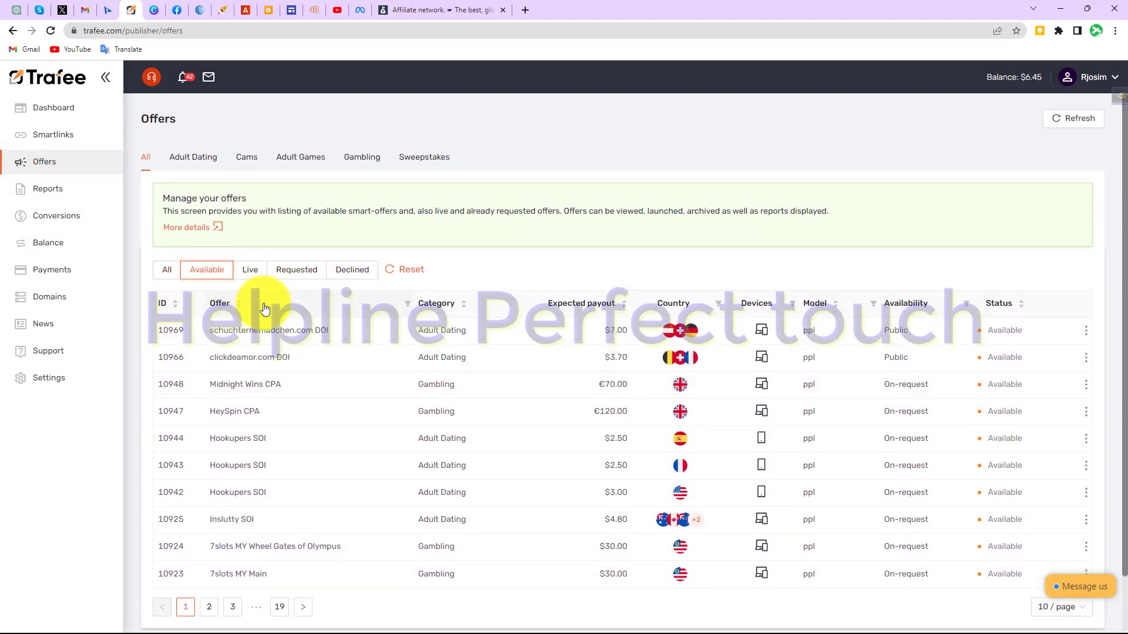
{"action": "scroll", "coordinate": [980, 460], "scroll_direction": "down", "scroll_amount": 1}
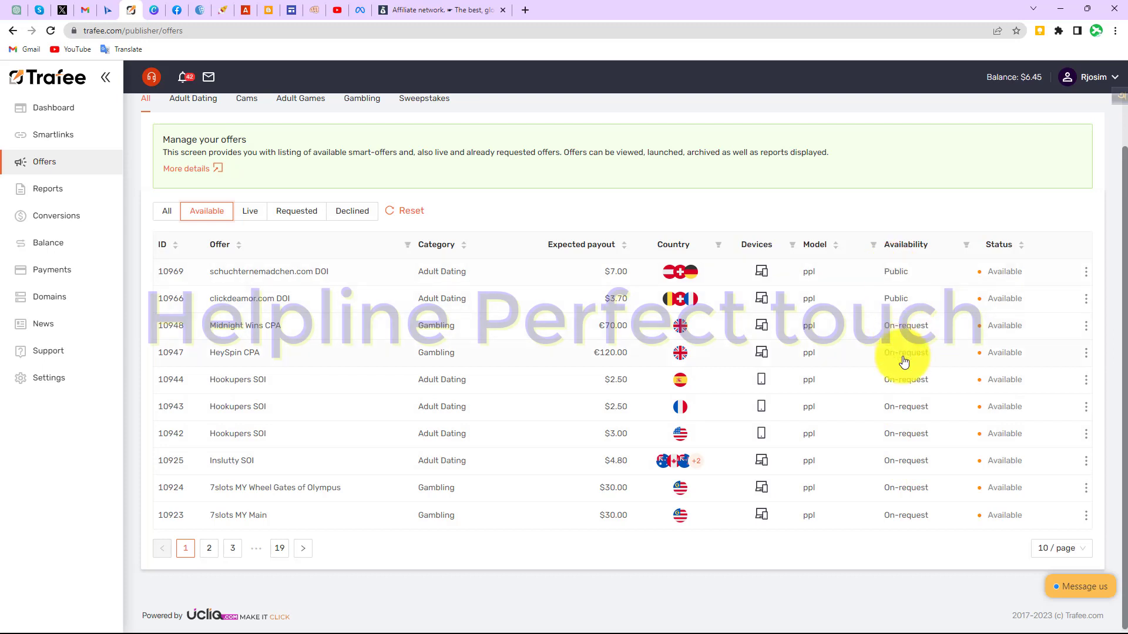
{"action": "left_click", "coordinate": [208, 548]}
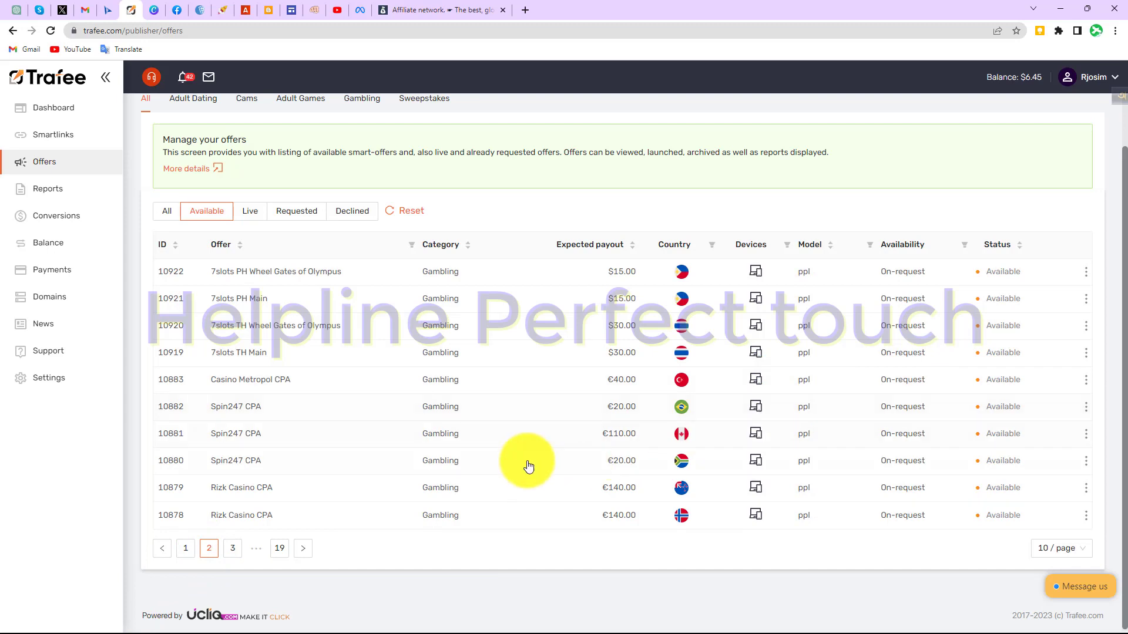
{"action": "left_click", "coordinate": [232, 548]}
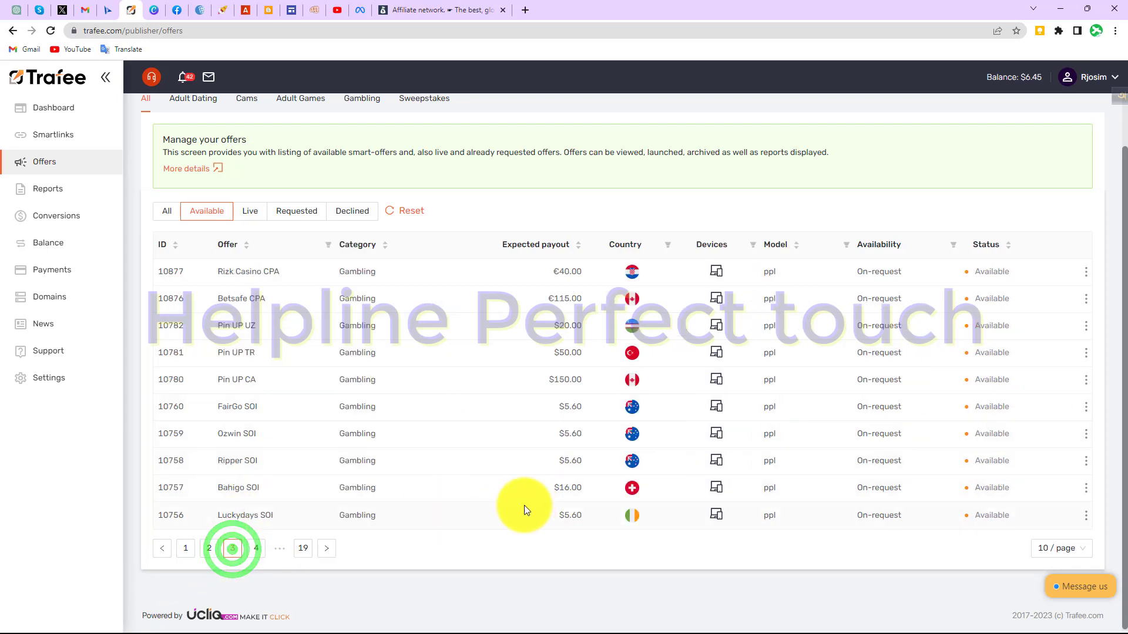
{"action": "scroll", "coordinate": [482, 352], "scroll_direction": "up", "scroll_amount": 1}
{"action": "left_click", "coordinate": [167, 271]}
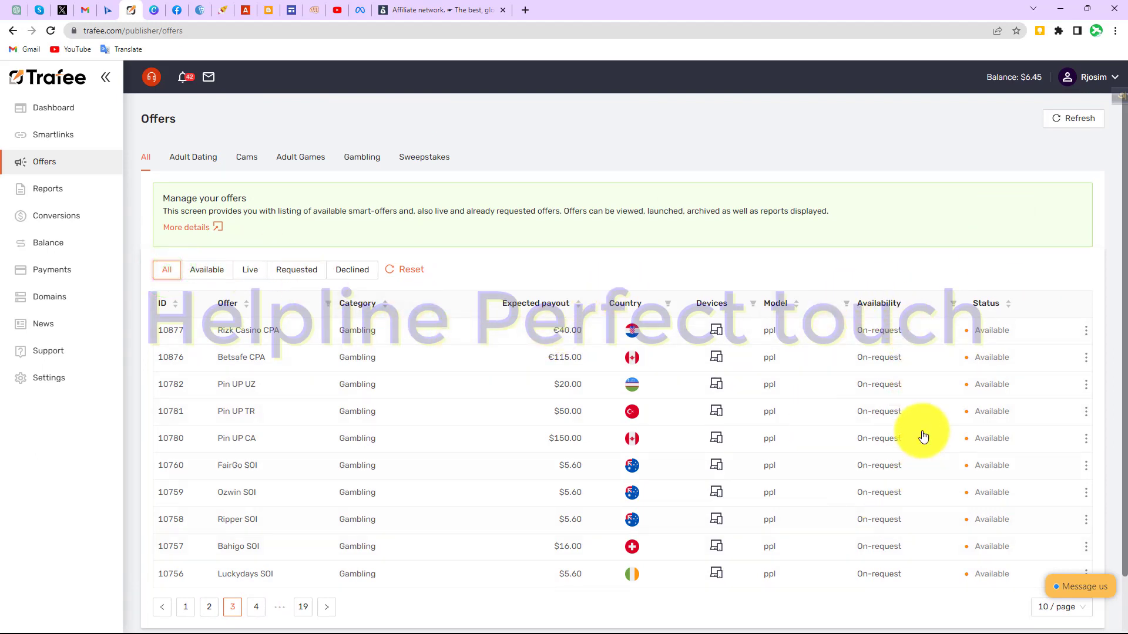
View the details of the dating smartlink on the Smartlinks page, select its link text, and close the details.
{"action": "left_click", "coordinate": [47, 135]}
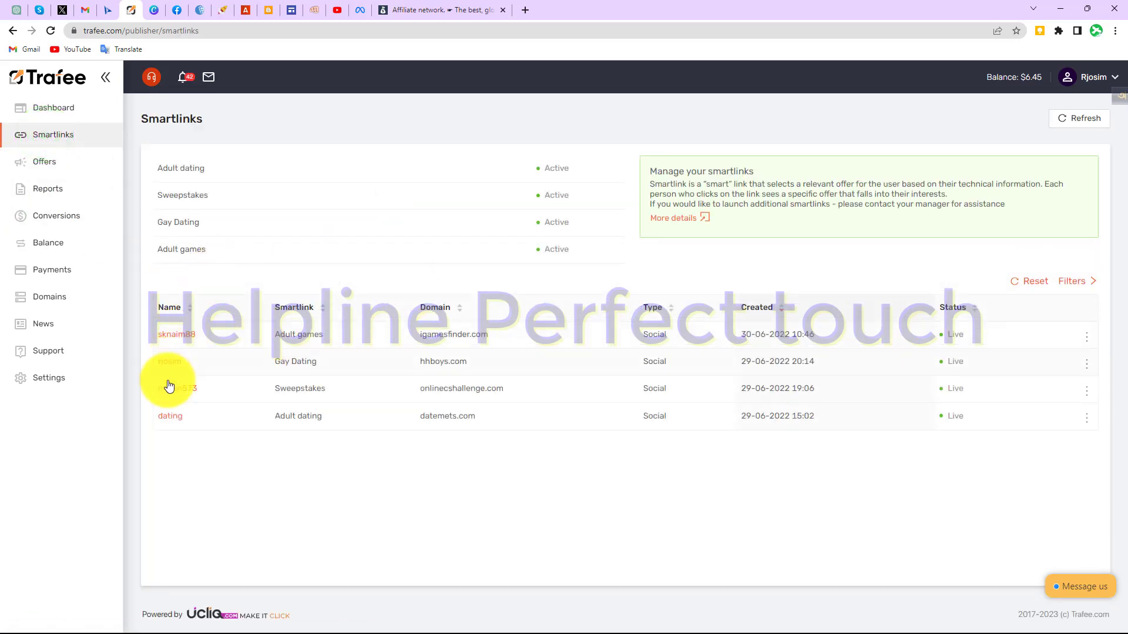
{"action": "left_click", "coordinate": [171, 412]}
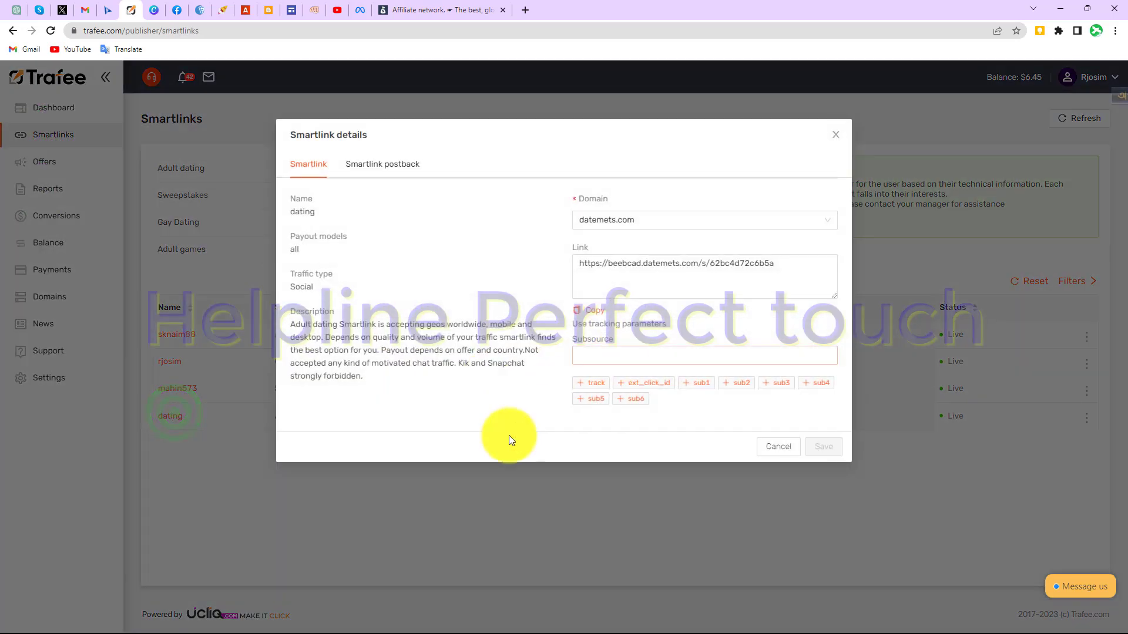
{"action": "triple_click", "coordinate": [734, 268]}
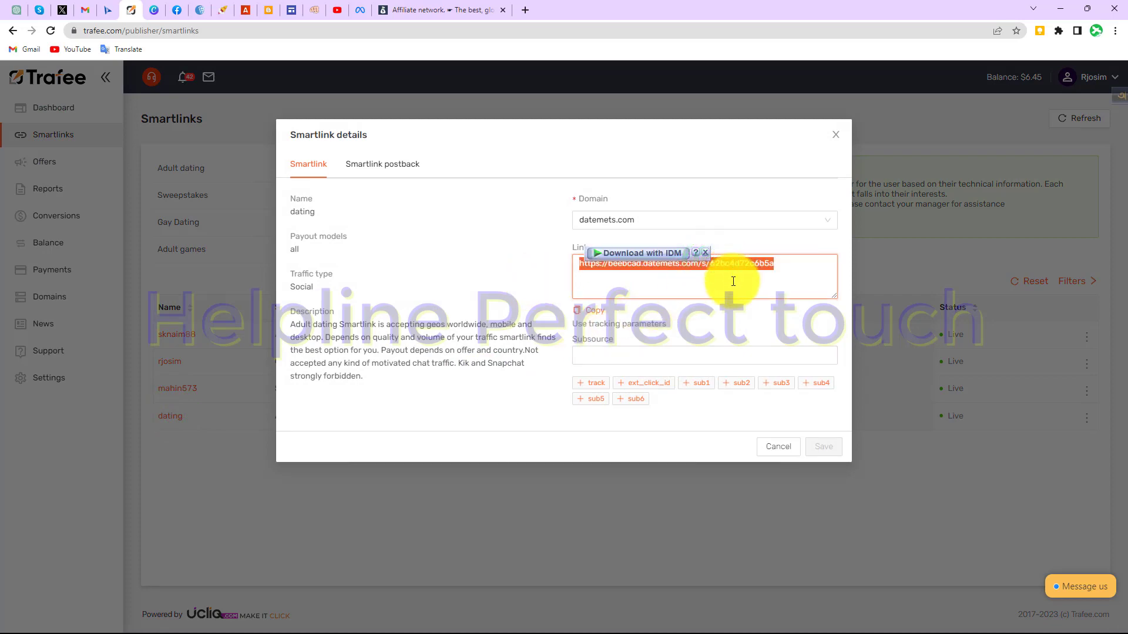
{"action": "left_click", "coordinate": [833, 133]}
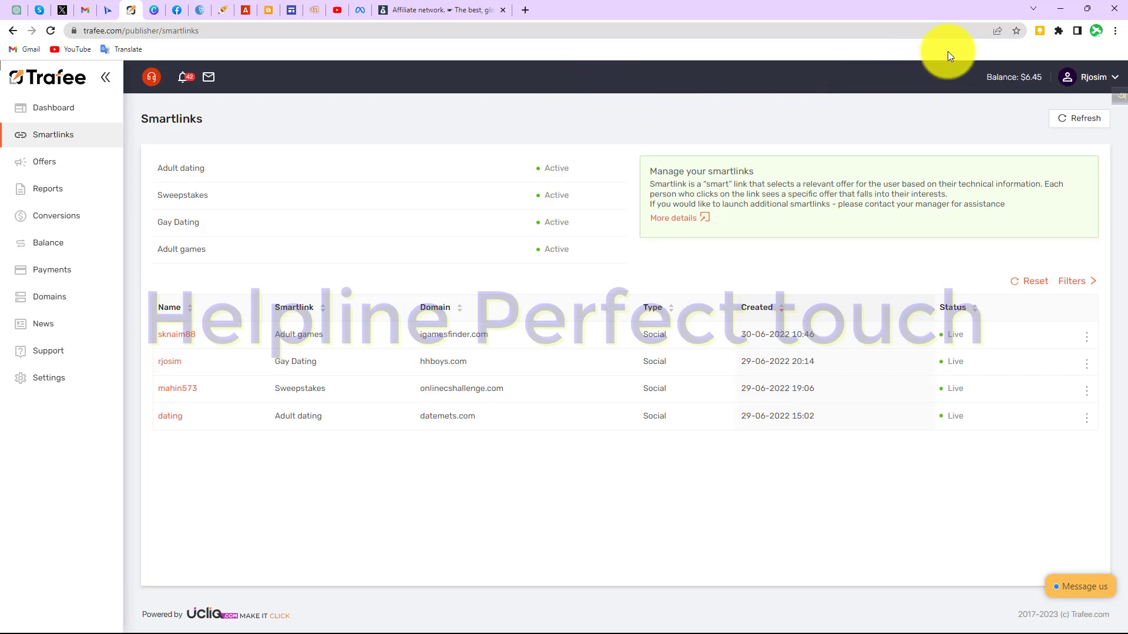
Minimize the browser, outline the Mobile shortcut on the desktop with rectangles, and clear the drawn marks.
{"action": "left_click", "coordinate": [1066, 7]}
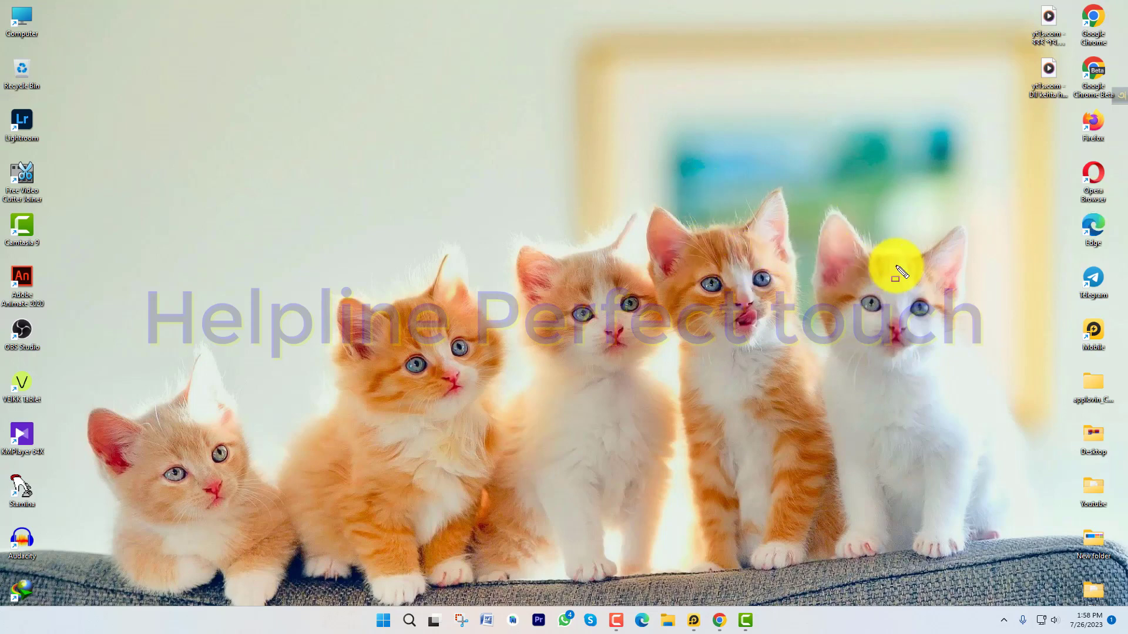
{"action": "mouse_move", "coordinate": [842, 210]}
{"action": "left_mouse_down"}
{"action": "mouse_move", "coordinate": [972, 306]}
{"action": "mouse_move", "coordinate": [1047, 334]}
{"action": "mouse_move", "coordinate": [906, 227]}
{"action": "mouse_move", "coordinate": [856, 221]}
{"action": "mouse_move", "coordinate": [866, 229]}
{"action": "left_mouse_up"}
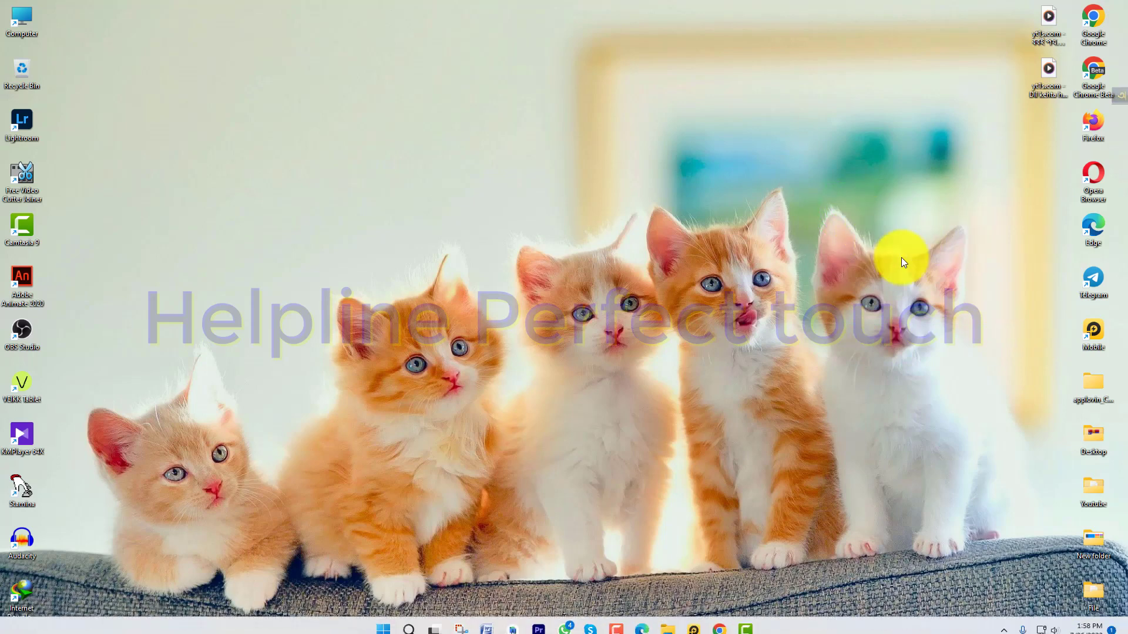
{"action": "left_click_drag", "start_coordinate": [1053, 307], "coordinate": [1122, 355]}
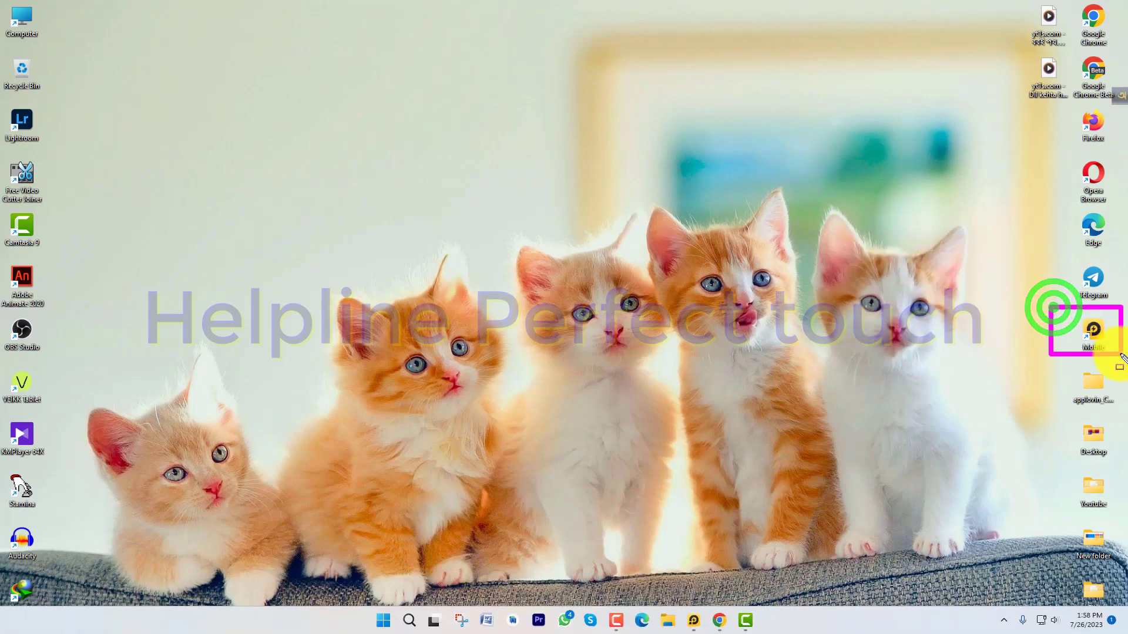
{"action": "mouse_move", "coordinate": [1041, 296]}
{"action": "left_mouse_down"}
{"action": "mouse_move", "coordinate": [1089, 355]}
{"action": "mouse_move", "coordinate": [1125, 364]}
{"action": "left_mouse_up"}
{"action": "left_click_drag", "start_coordinate": [1063, 315], "coordinate": [1116, 355]}
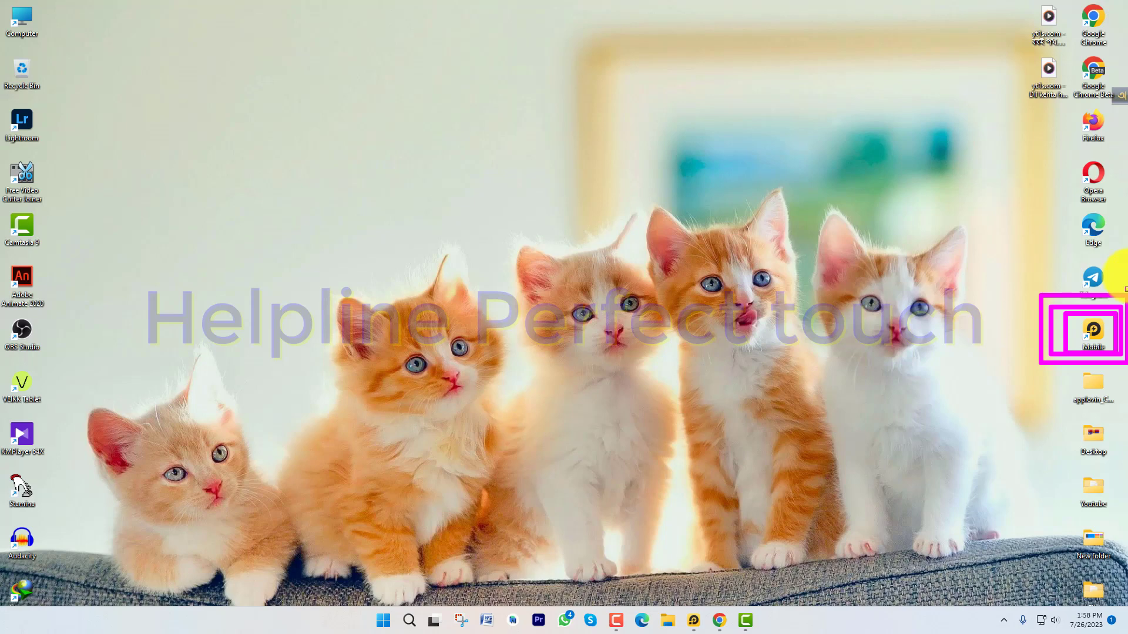
{"action": "key", "text": "Escape"}
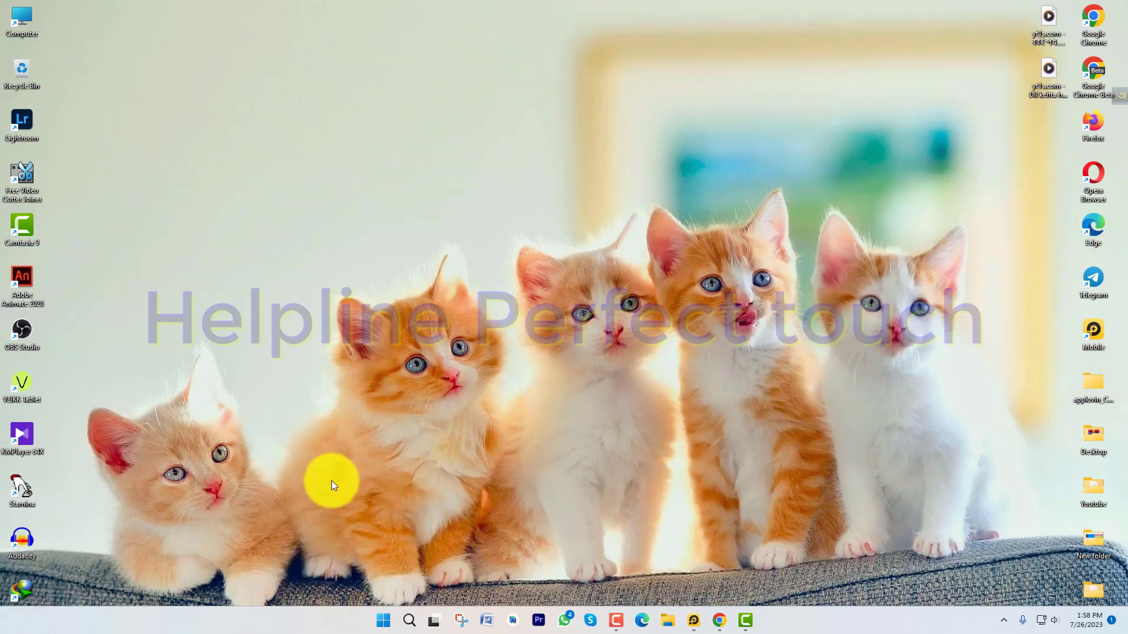
Switch to the LDPlayer emulator, open the Play Store and search for "droid proxy".
{"action": "left_click", "coordinate": [695, 614]}
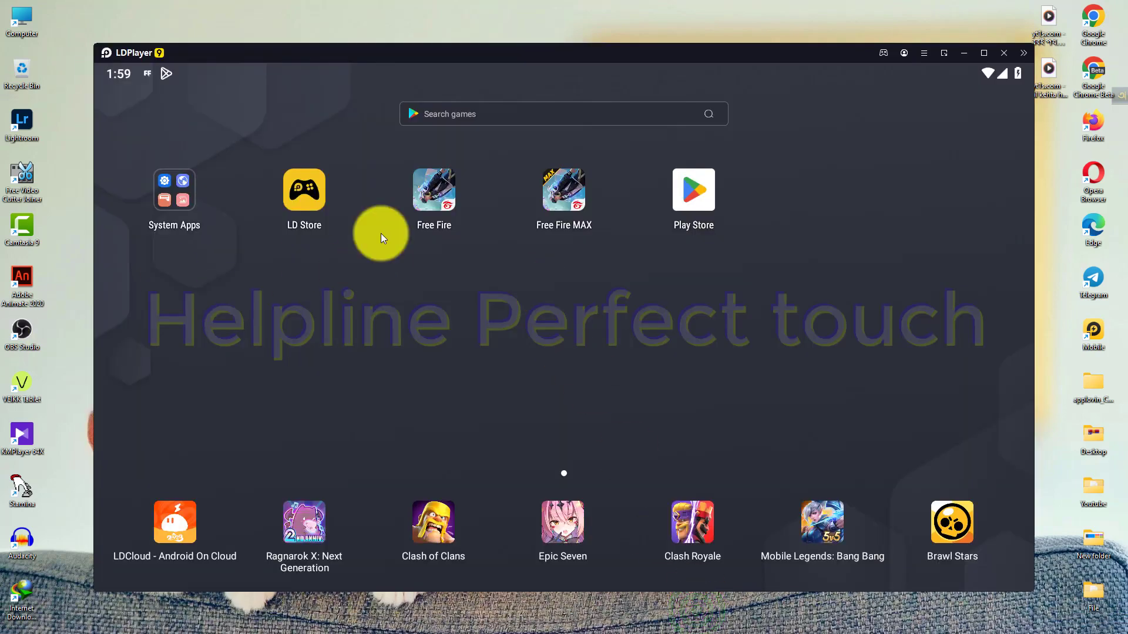
{"action": "mouse_move", "coordinate": [596, 60]}
{"action": "left_mouse_down"}
{"action": "mouse_move", "coordinate": [611, 64]}
{"action": "mouse_move", "coordinate": [591, 50]}
{"action": "mouse_move", "coordinate": [577, 55]}
{"action": "mouse_move", "coordinate": [589, 56]}
{"action": "left_mouse_up"}
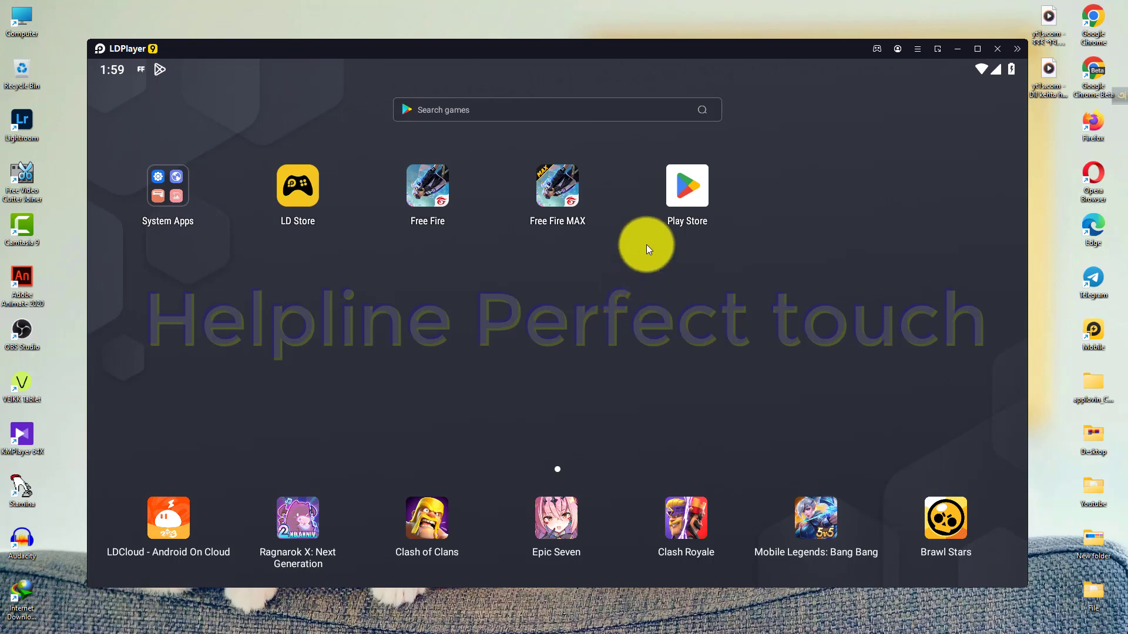
{"action": "left_click", "coordinate": [678, 187]}
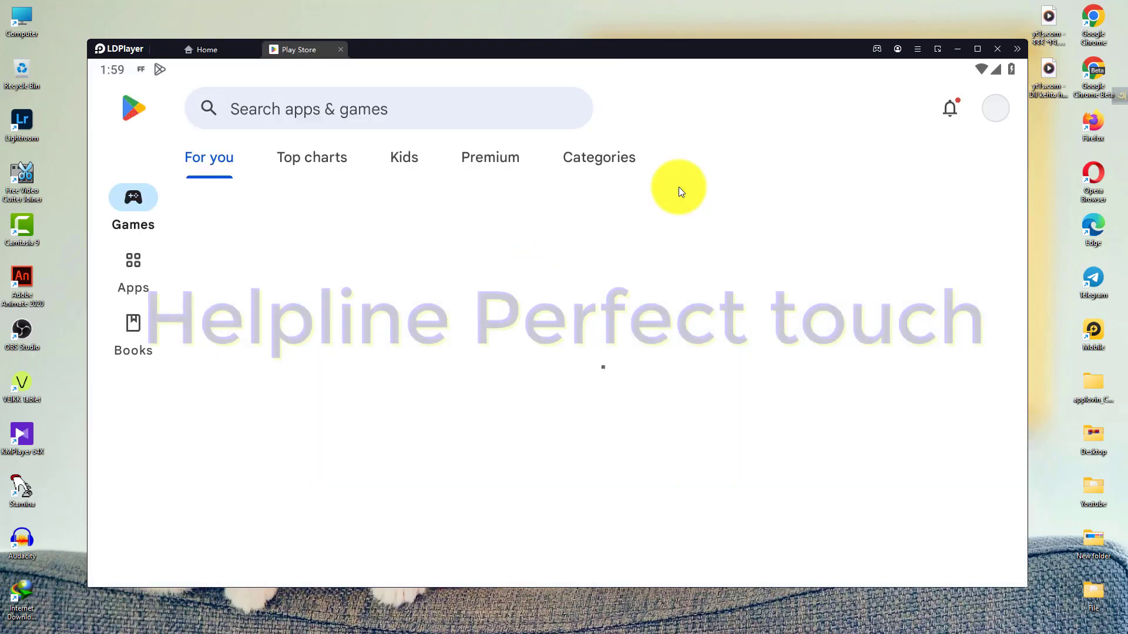
{"action": "left_click", "coordinate": [375, 112]}
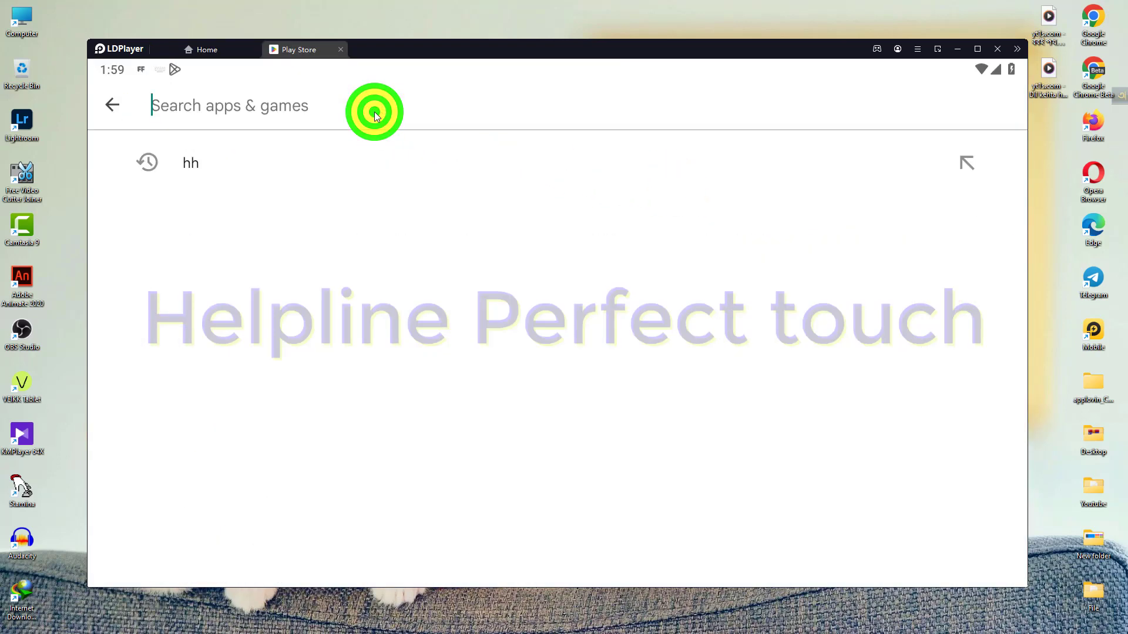
{"action": "type", "text": "droid "}
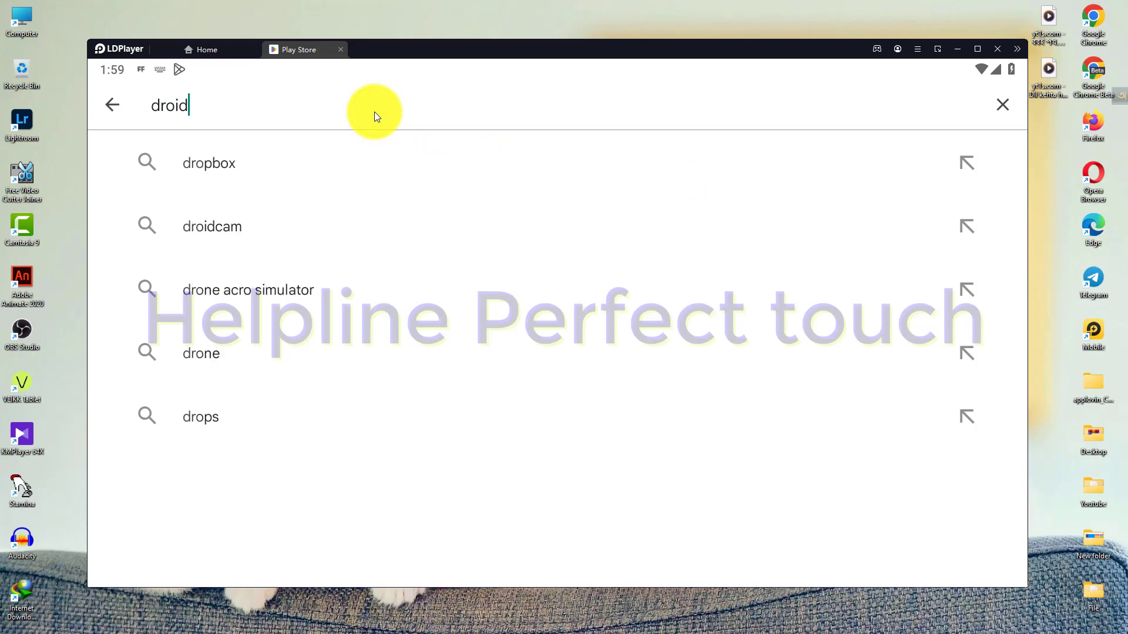
{"action": "type", "text": "p"}
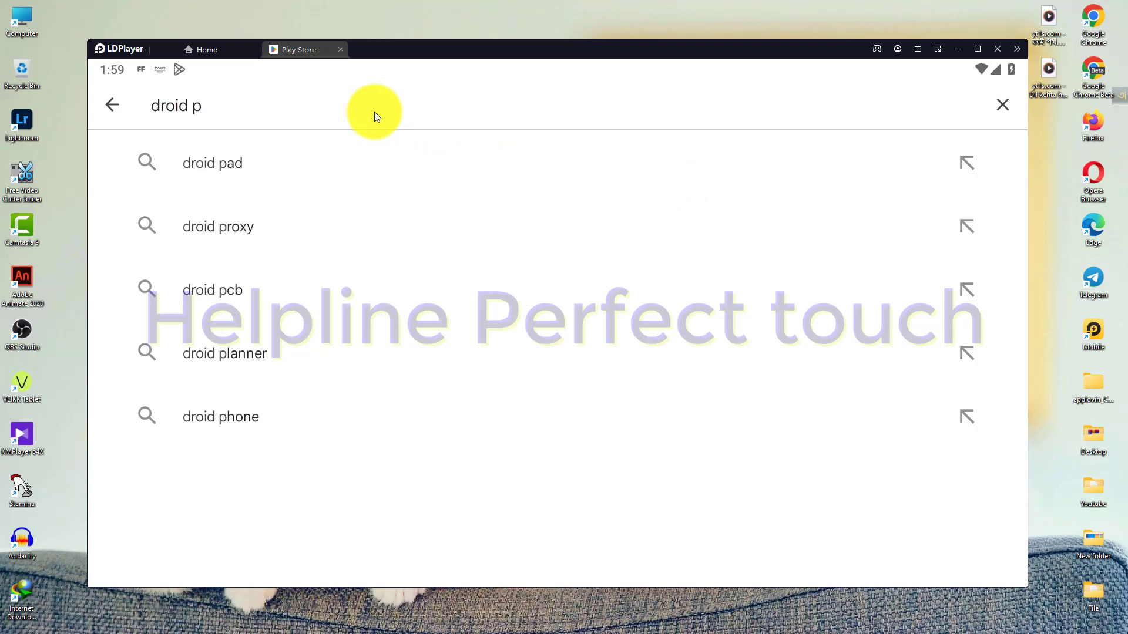
{"action": "type", "text": "roxy"}
{"action": "key", "text": "Return"}
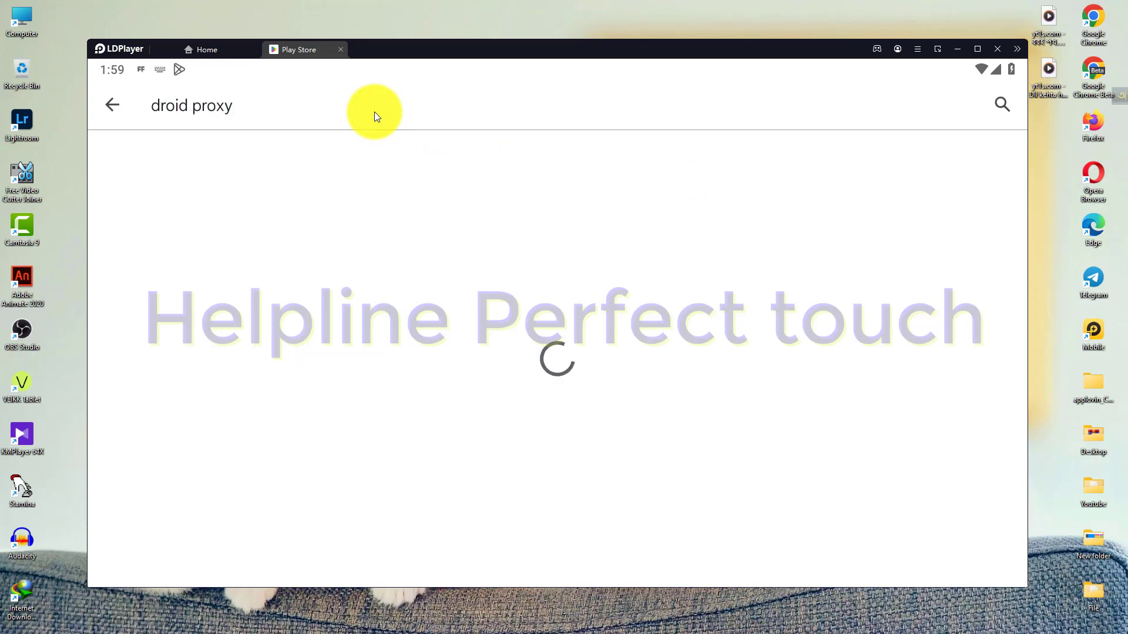
Open the ProxyDroid page from the search results, outline the app's icon and title with a rectangle, and clear the mark.
{"action": "scroll", "coordinate": [223, 231], "scroll_direction": "down", "scroll_amount": 10}
{"action": "scroll", "coordinate": [223, 232], "scroll_direction": "up", "scroll_amount": 3}
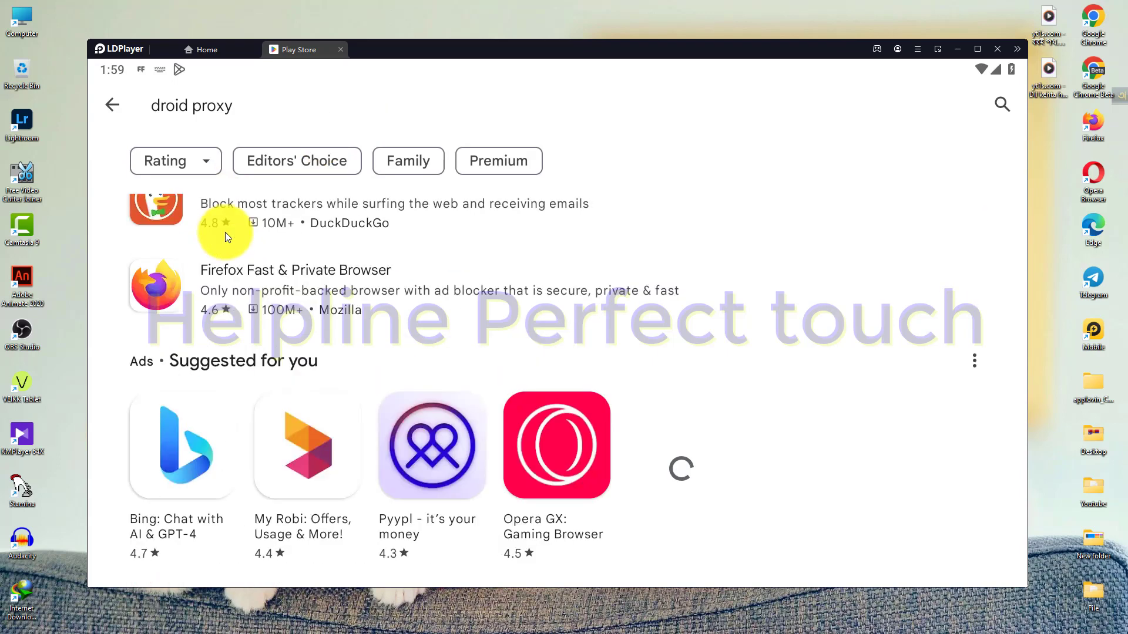
{"action": "scroll", "coordinate": [287, 288], "scroll_direction": "up", "scroll_amount": 5}
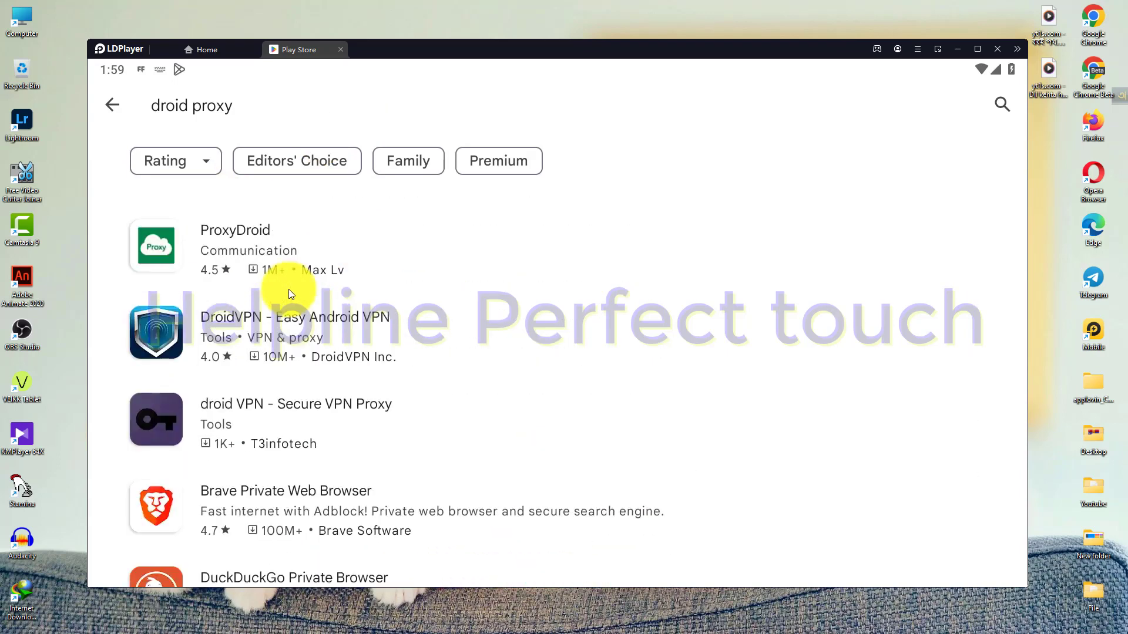
{"action": "left_click", "coordinate": [245, 234]}
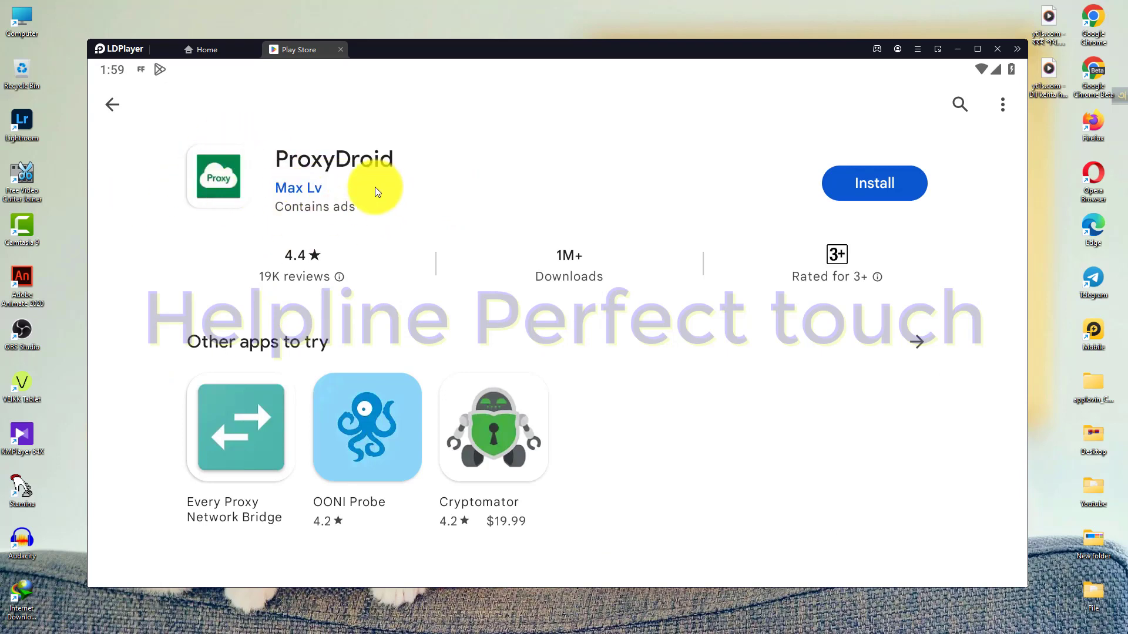
{"action": "left_click", "coordinate": [274, 157]}
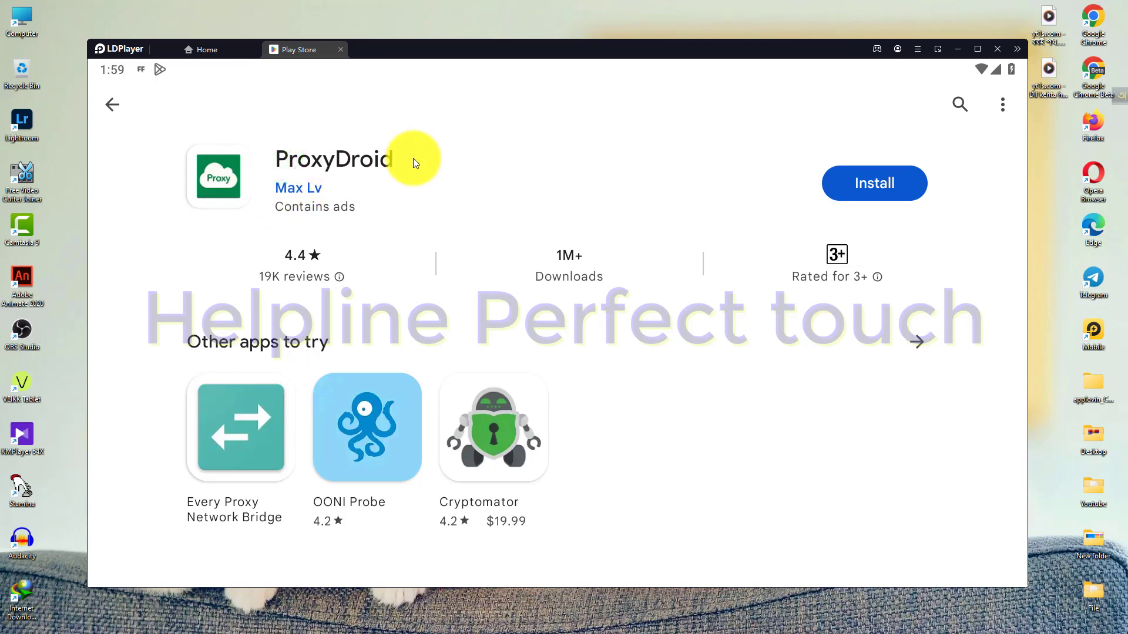
{"action": "mouse_move", "coordinate": [168, 124]}
{"action": "left_mouse_down"}
{"action": "mouse_move", "coordinate": [365, 227]}
{"action": "mouse_move", "coordinate": [436, 227]}
{"action": "left_mouse_up"}
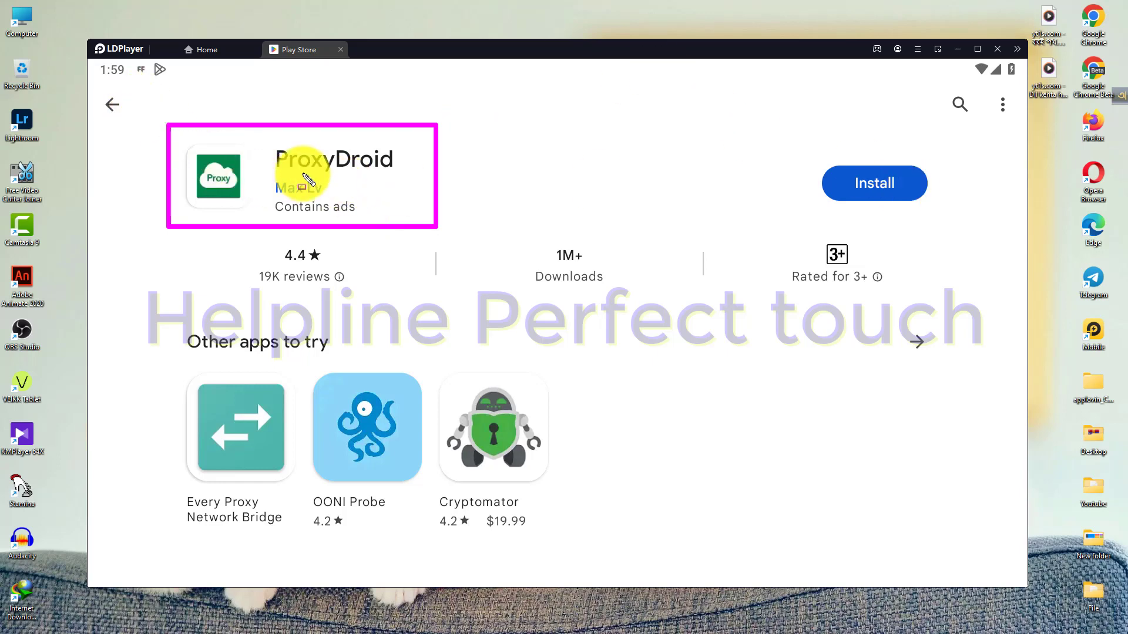
{"action": "key", "text": "Escape"}
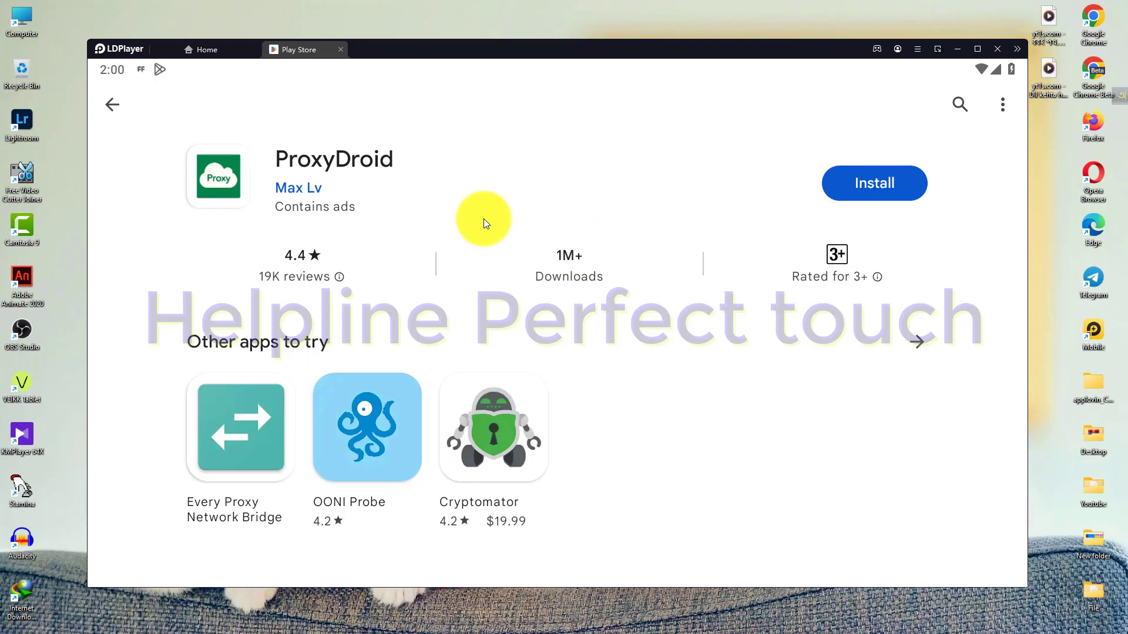
Install ProxyDroid, outline its entry in the search results with two nested rectangles, and clear the marks.
{"action": "left_click", "coordinate": [897, 180]}
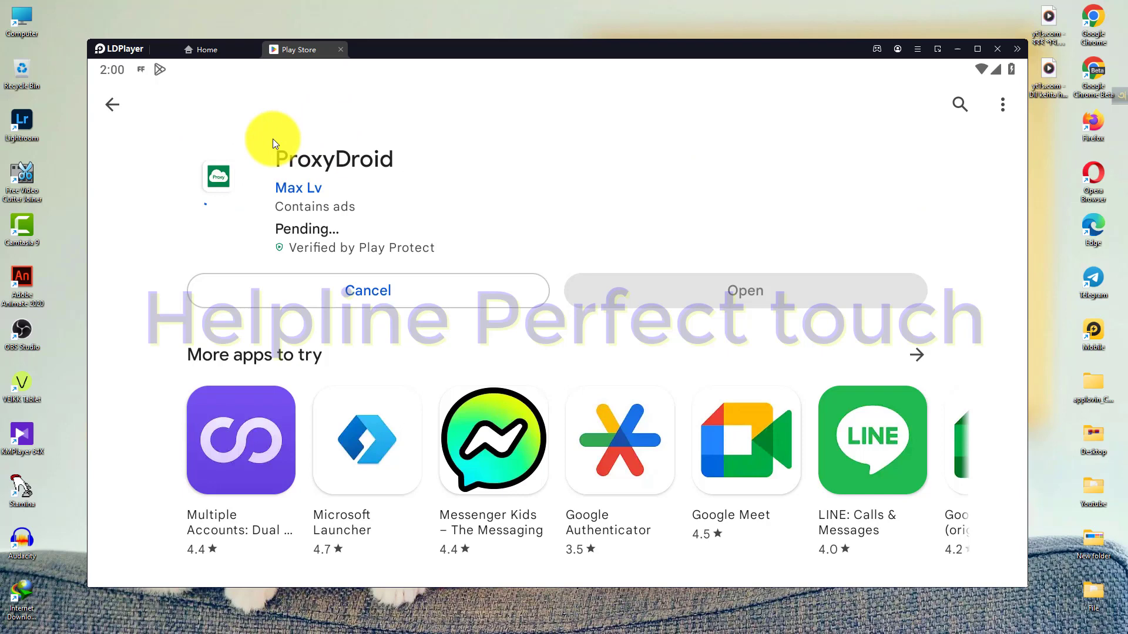
{"action": "left_click", "coordinate": [115, 106]}
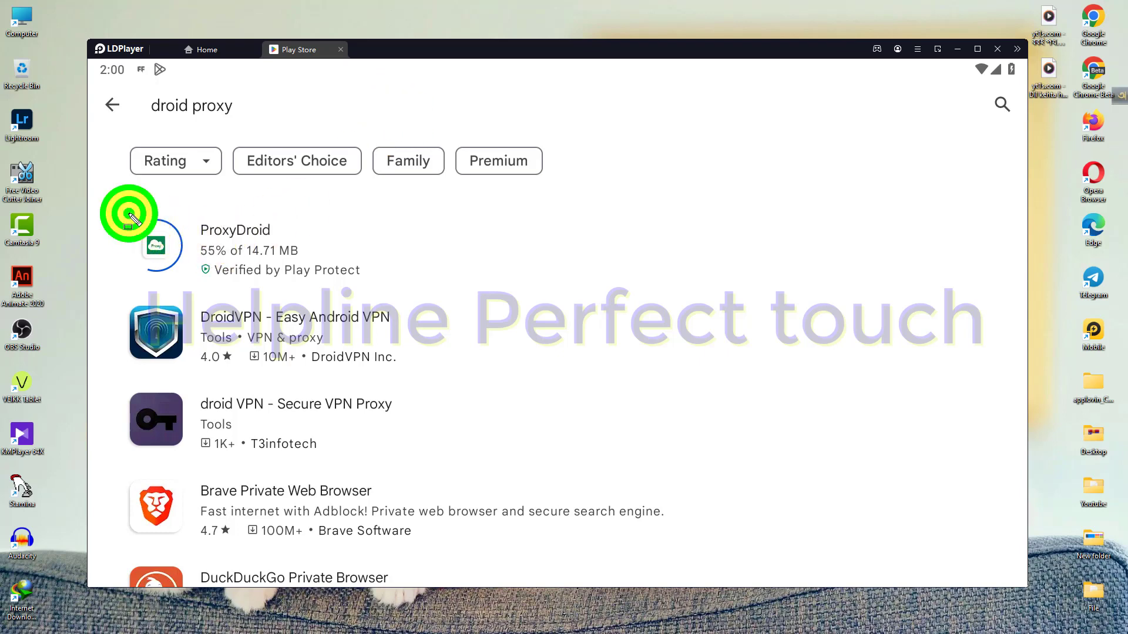
{"action": "mouse_move", "coordinate": [127, 212]}
{"action": "left_mouse_down"}
{"action": "mouse_move", "coordinate": [403, 294]}
{"action": "mouse_move", "coordinate": [394, 301]}
{"action": "mouse_move", "coordinate": [421, 296]}
{"action": "left_mouse_up"}
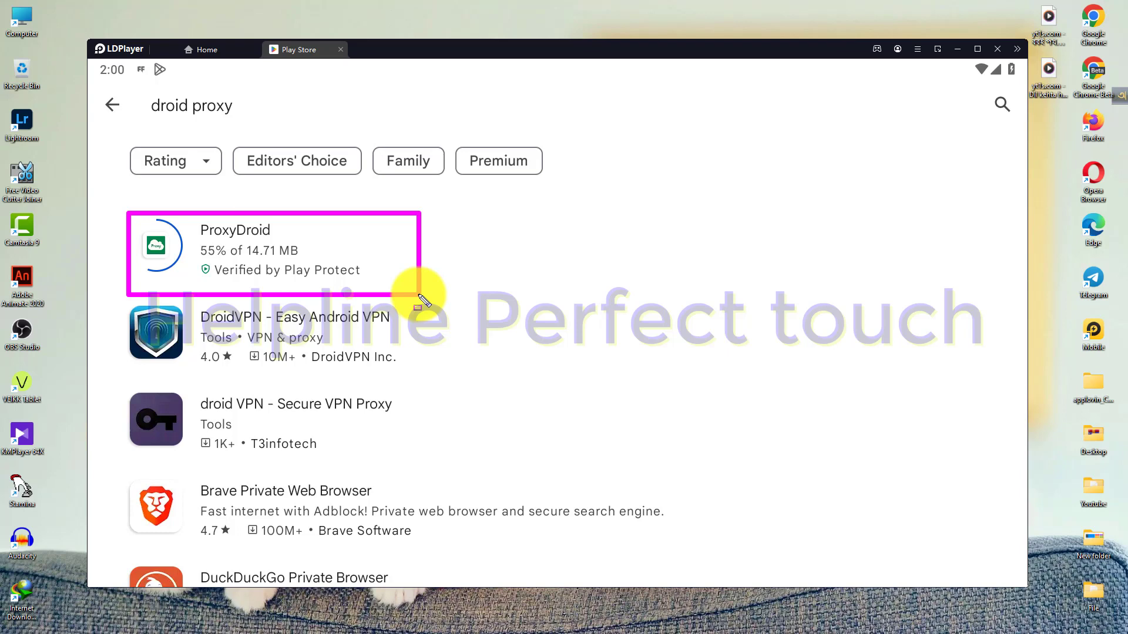
{"action": "mouse_move", "coordinate": [110, 200]}
{"action": "left_mouse_down"}
{"action": "mouse_move", "coordinate": [107, 238]}
{"action": "mouse_move", "coordinate": [305, 307]}
{"action": "mouse_move", "coordinate": [447, 305]}
{"action": "left_mouse_up"}
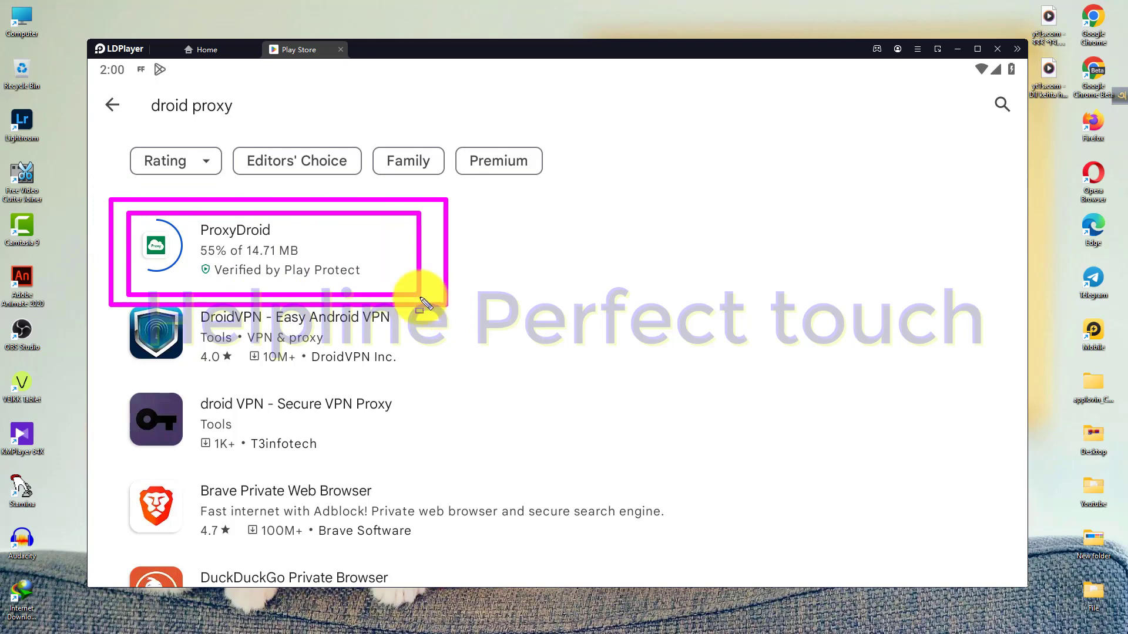
{"action": "key", "text": "Escape"}
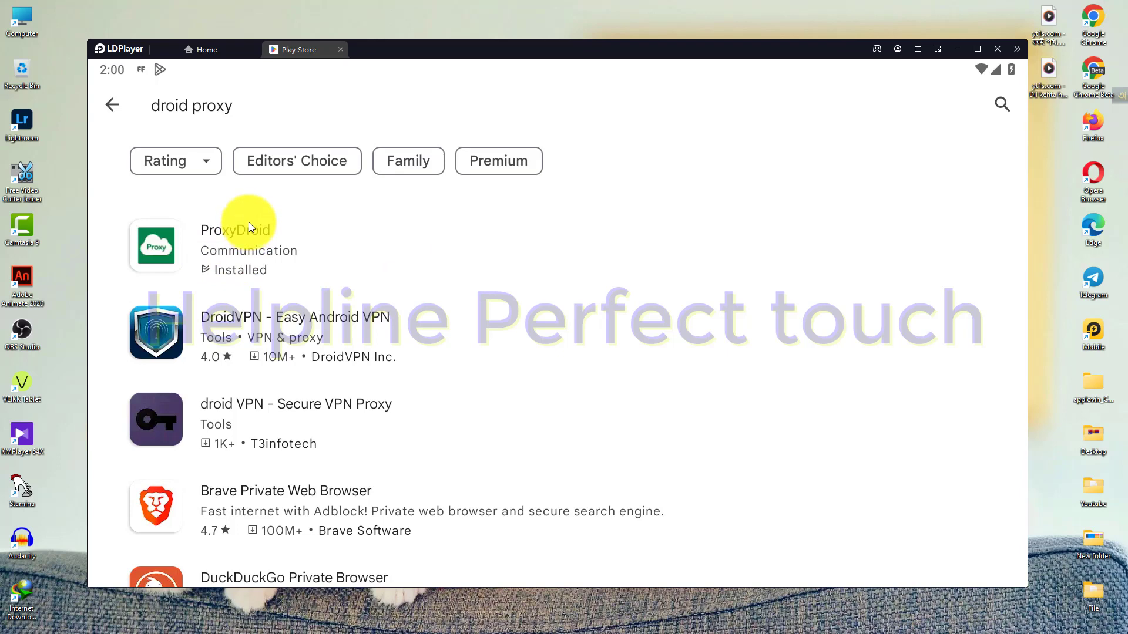
Return to the emulator's home screen, outline the ProxyDroid icon with rectangles, and clear the drawn marks.
{"action": "left_click", "coordinate": [207, 50]}
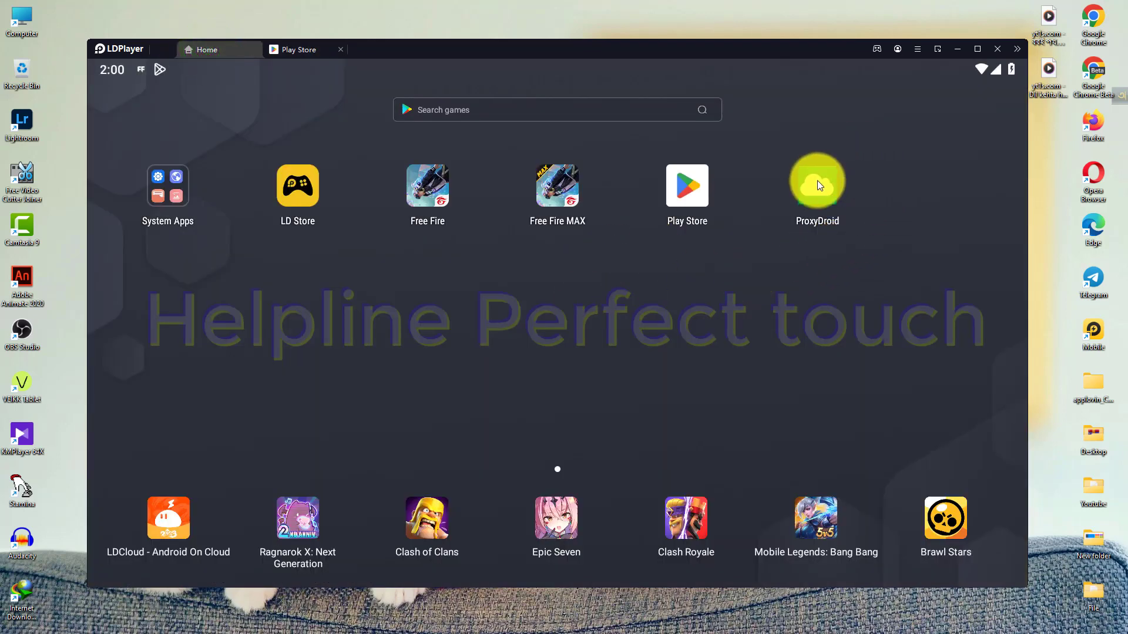
{"action": "mouse_move", "coordinate": [780, 168]}
{"action": "left_mouse_down"}
{"action": "mouse_move", "coordinate": [844, 256]}
{"action": "mouse_move", "coordinate": [890, 263]}
{"action": "left_mouse_up"}
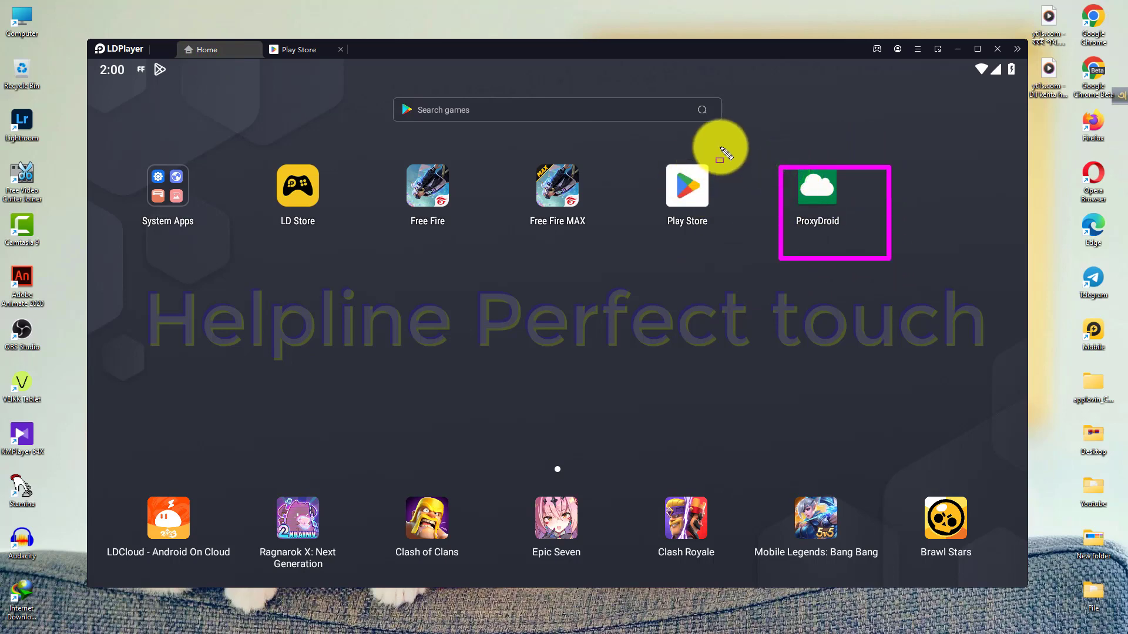
{"action": "key", "text": "Escape"}
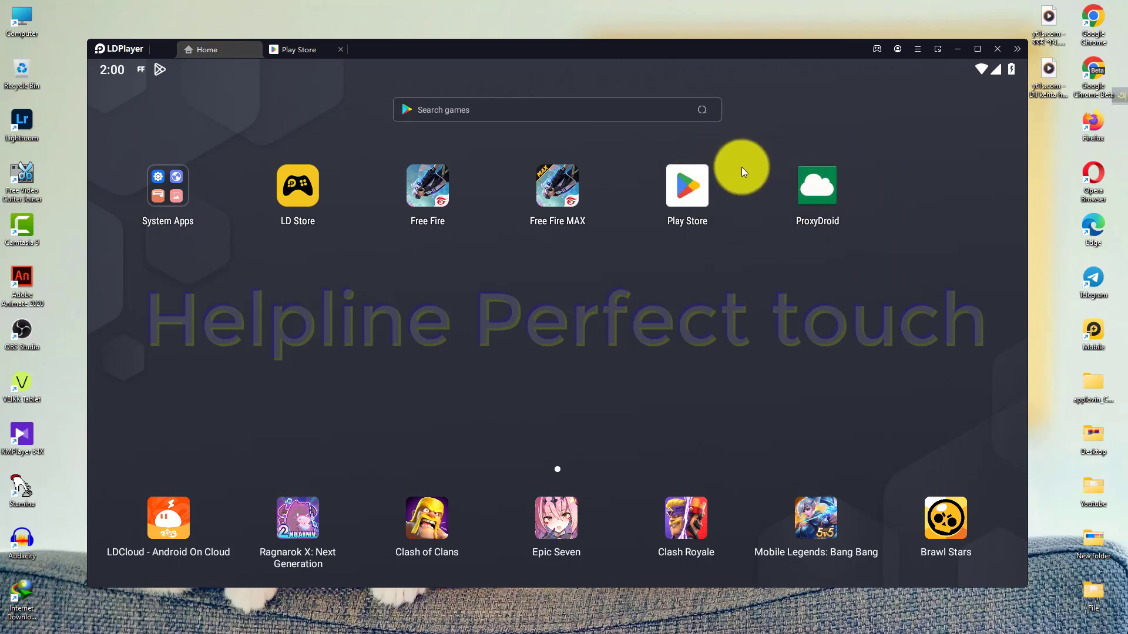
{"action": "mouse_move", "coordinate": [752, 142]}
{"action": "left_mouse_down"}
{"action": "mouse_move", "coordinate": [781, 206]}
{"action": "mouse_move", "coordinate": [851, 257]}
{"action": "mouse_move", "coordinate": [887, 255]}
{"action": "left_mouse_up"}
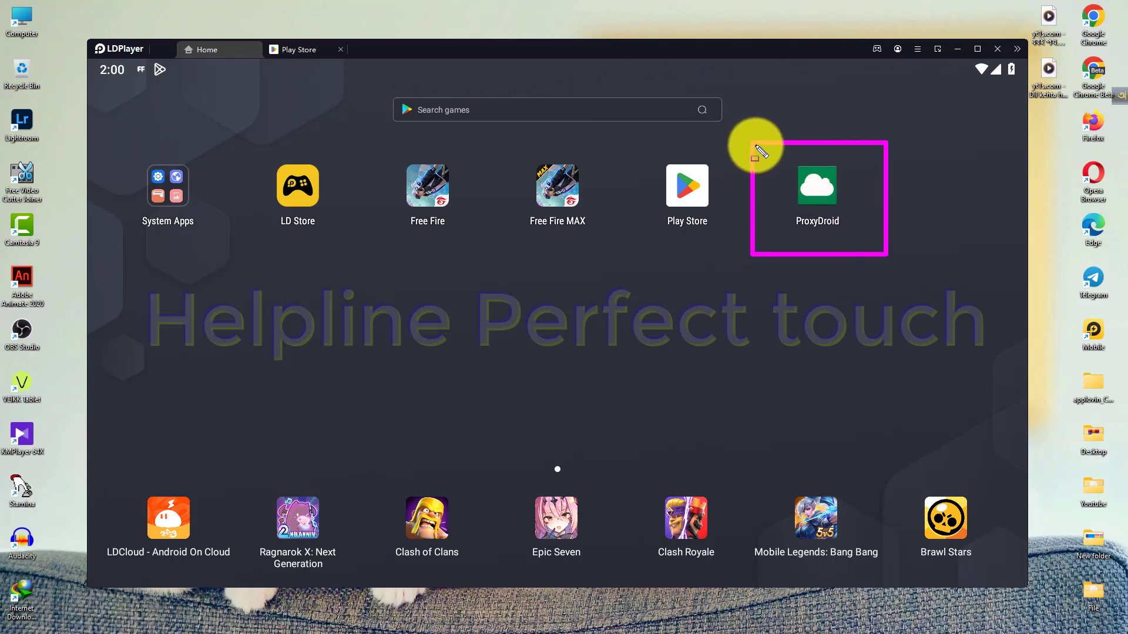
{"action": "mouse_move", "coordinate": [755, 146]}
{"action": "left_mouse_down"}
{"action": "mouse_move", "coordinate": [787, 199]}
{"action": "mouse_move", "coordinate": [884, 256]}
{"action": "left_mouse_up"}
{"action": "key", "text": "Escape"}
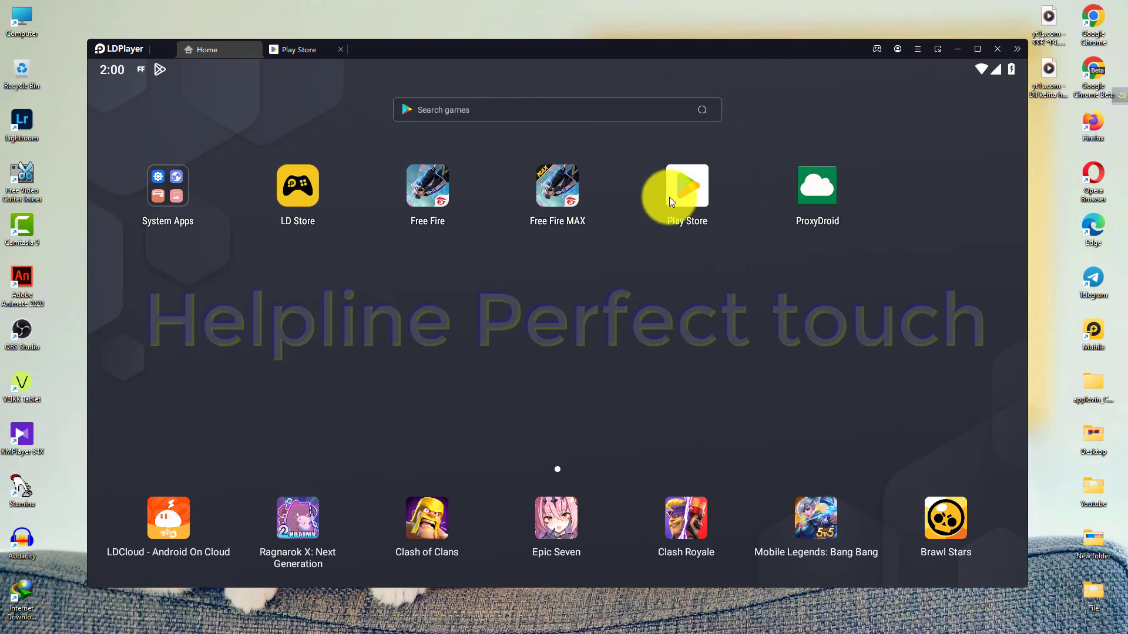
Reopen the Play Store, leave the search results for its start page, and return to the emulator's home screen.
{"action": "left_click", "coordinate": [693, 185]}
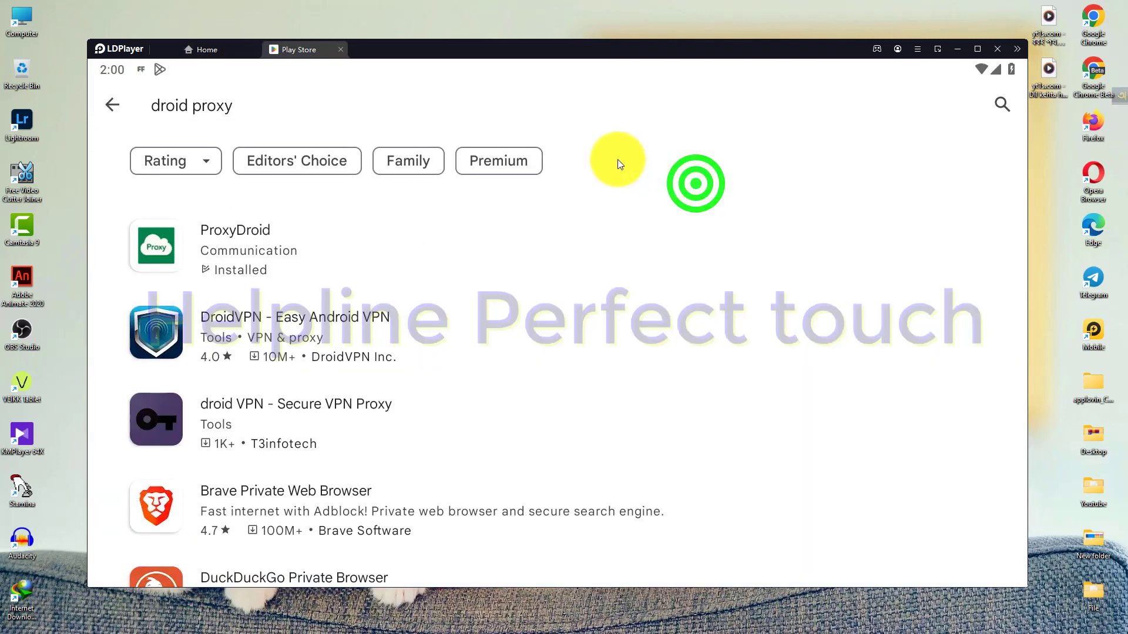
{"action": "left_click", "coordinate": [114, 111]}
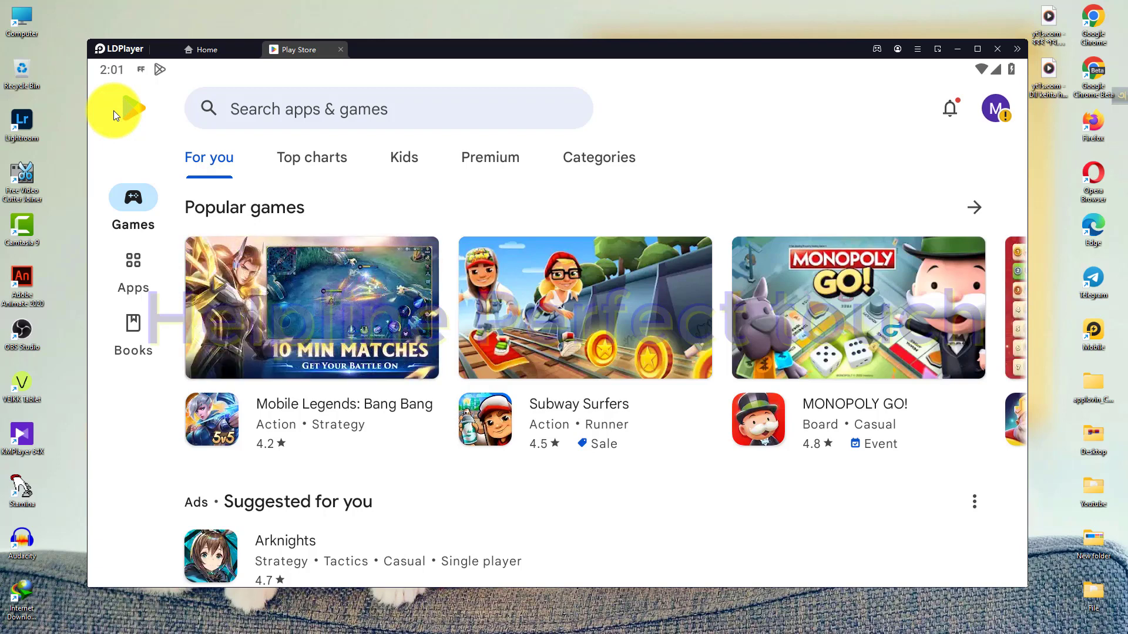
{"action": "left_click", "coordinate": [213, 55]}
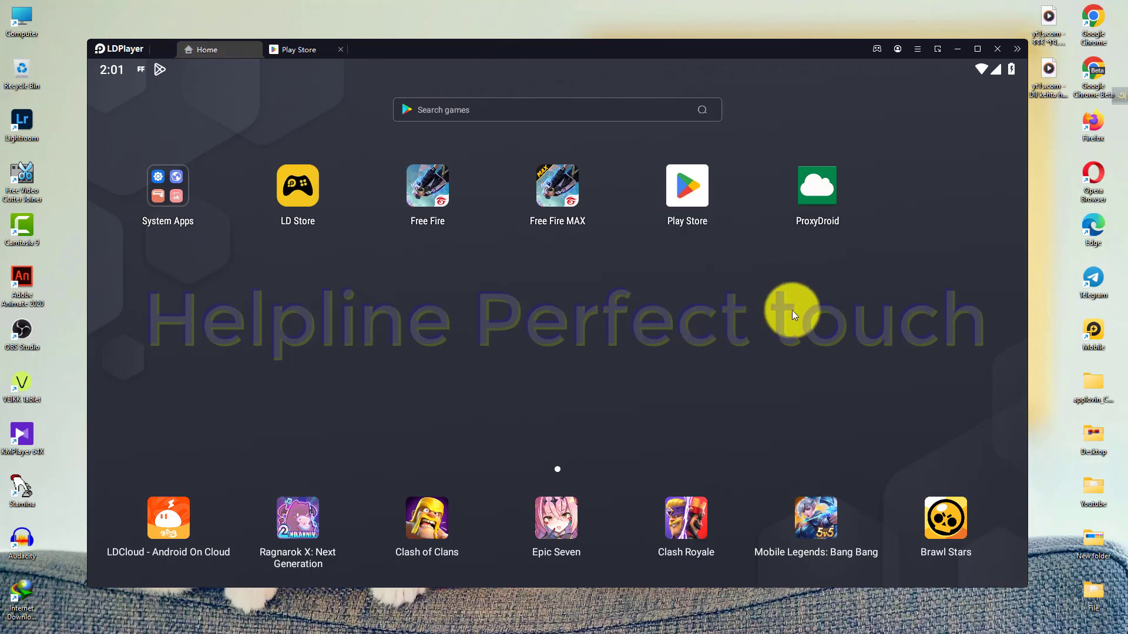
Outline the Play Store icon on the home screen with rectangles and clear the drawn marks.
{"action": "left_click_drag", "start_coordinate": [687, 196], "coordinate": [687, 197]}
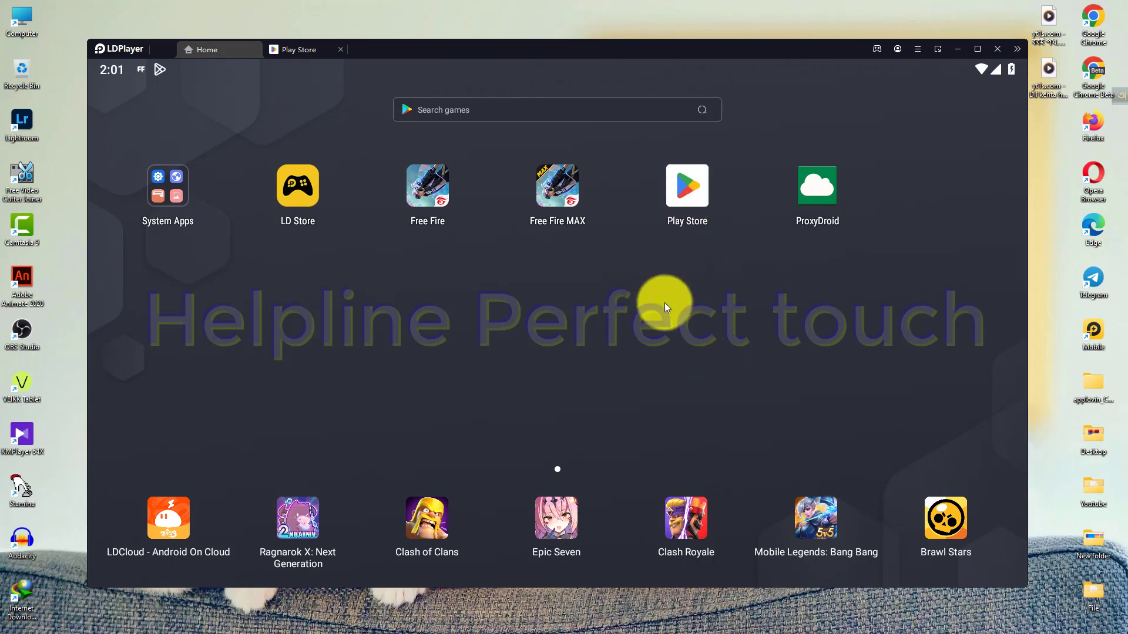
{"action": "mouse_move", "coordinate": [623, 149]}
{"action": "left_mouse_down"}
{"action": "mouse_move", "coordinate": [758, 281]}
{"action": "mouse_move", "coordinate": [757, 244]}
{"action": "mouse_move", "coordinate": [762, 253]}
{"action": "left_mouse_up"}
{"action": "left_click", "coordinate": [627, 151]}
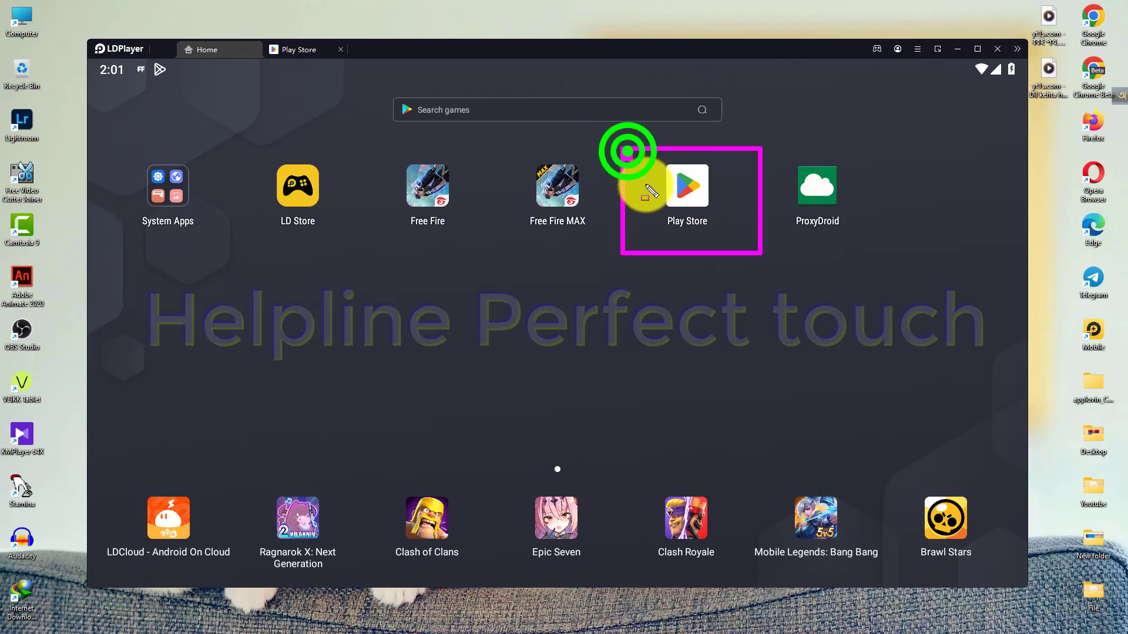
{"action": "mouse_move", "coordinate": [646, 188]}
{"action": "left_mouse_down"}
{"action": "mouse_move", "coordinate": [731, 221]}
{"action": "mouse_move", "coordinate": [757, 249]}
{"action": "left_mouse_up"}
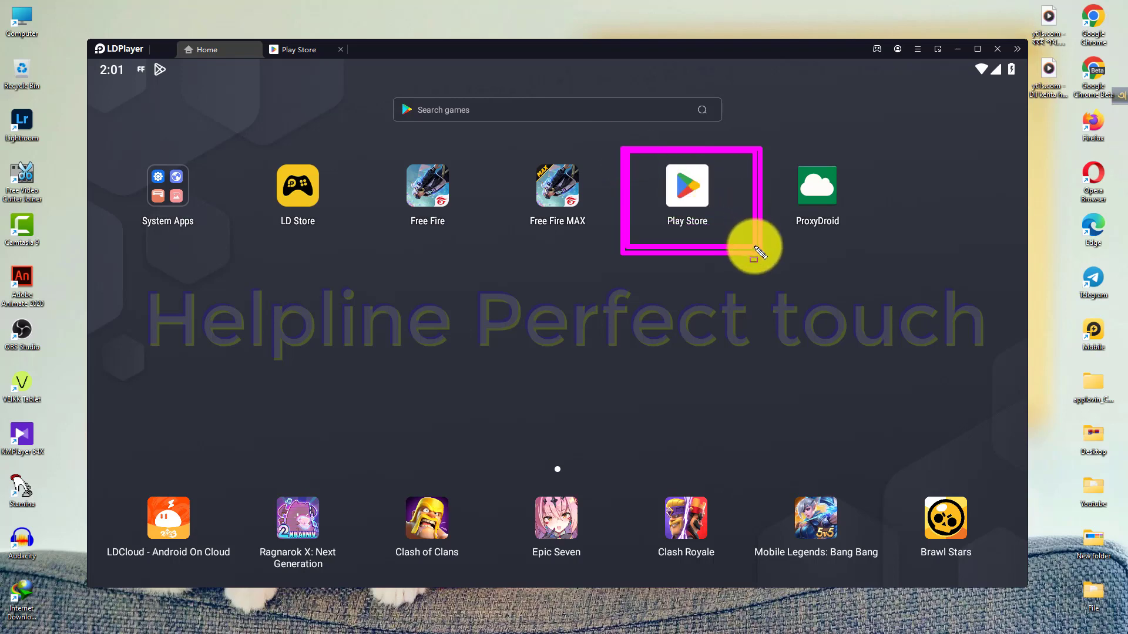
{"action": "key", "text": "Escape"}
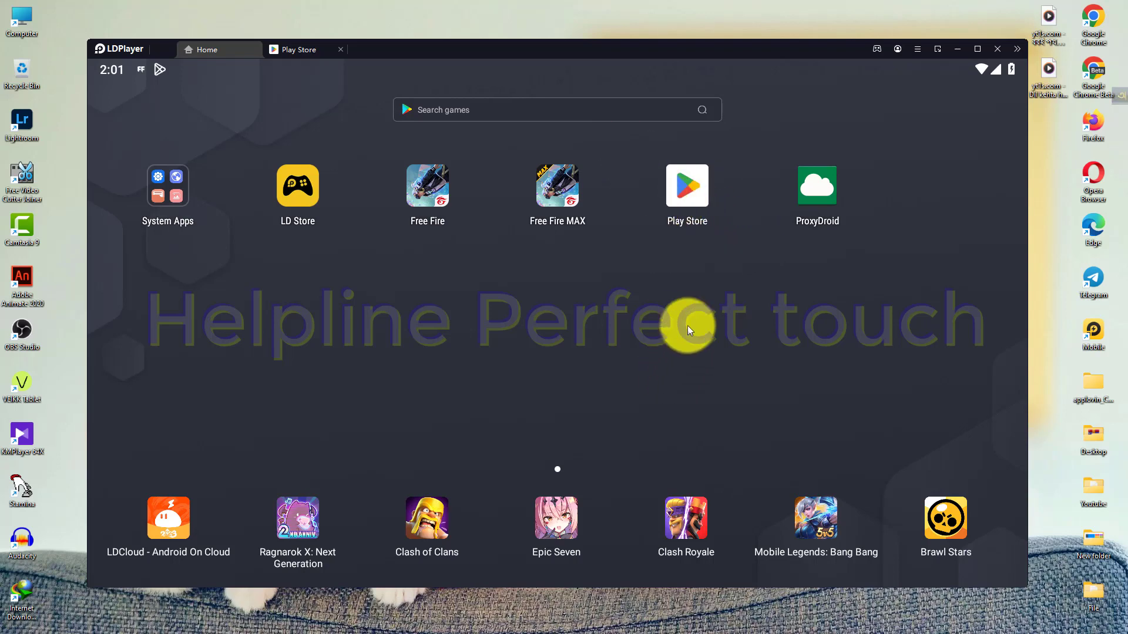
Pick up the Play Store icon to bring up the App info target, outline that target with nested rectangles, and clear the marks.
{"action": "left_click_drag", "start_coordinate": [681, 215], "coordinate": [671, 237]}
{"action": "left_click_drag", "start_coordinate": [555, 347], "coordinate": [659, 198]}
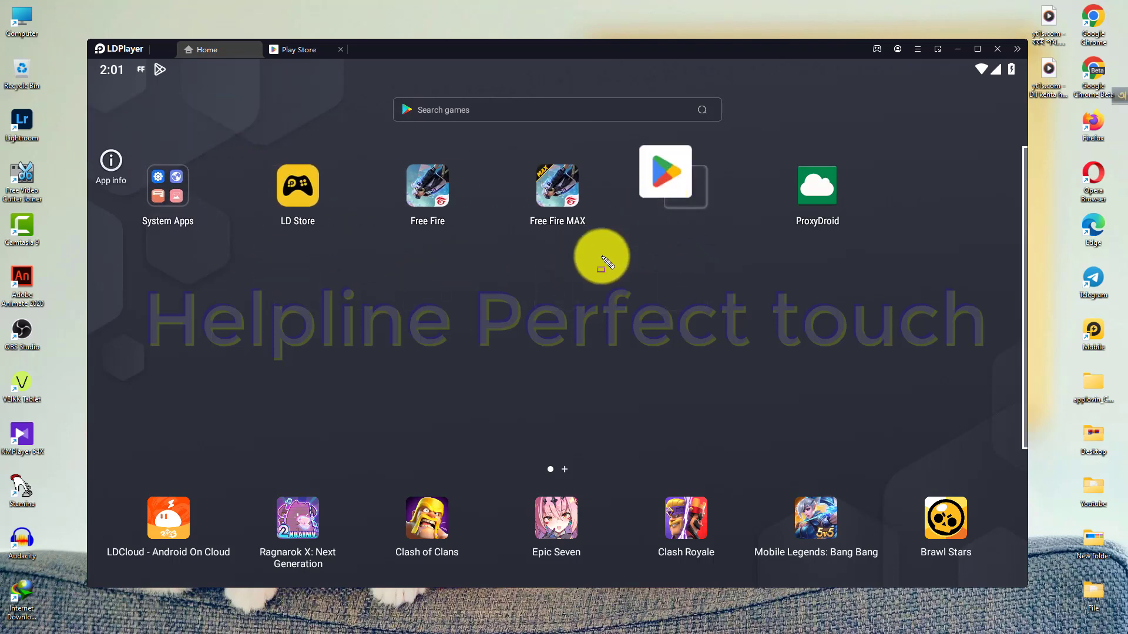
{"action": "mouse_move", "coordinate": [77, 123]}
{"action": "left_mouse_down"}
{"action": "mouse_move", "coordinate": [131, 204]}
{"action": "mouse_move", "coordinate": [154, 207]}
{"action": "left_mouse_up"}
{"action": "mouse_move", "coordinate": [91, 142]}
{"action": "left_mouse_down"}
{"action": "mouse_move", "coordinate": [131, 180]}
{"action": "mouse_move", "coordinate": [94, 178]}
{"action": "mouse_move", "coordinate": [133, 189]}
{"action": "left_mouse_up"}
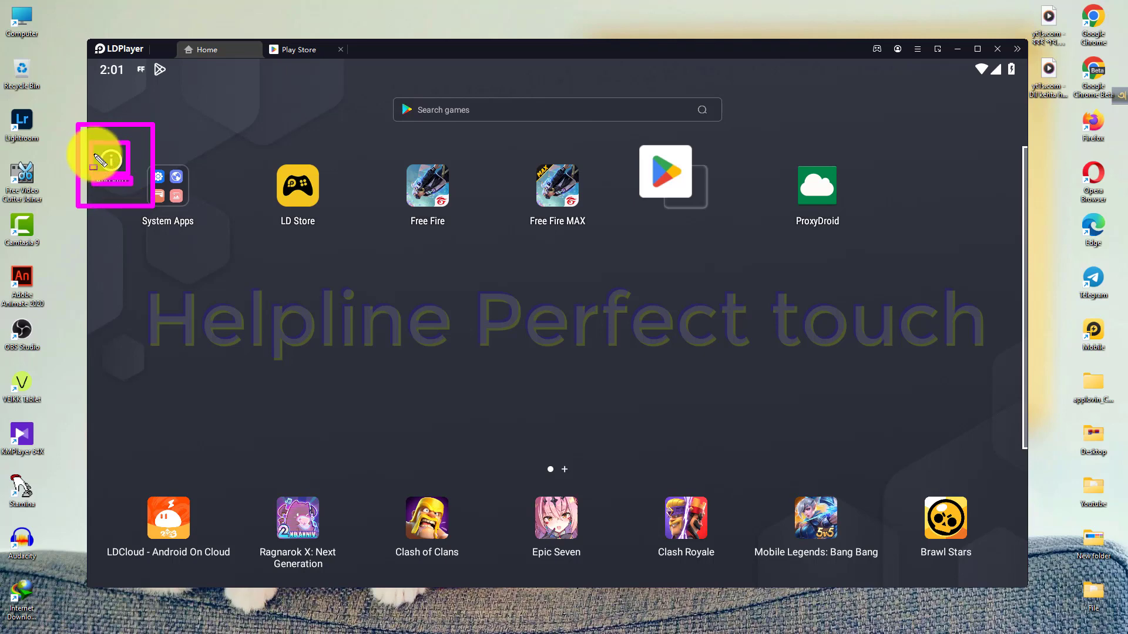
{"action": "mouse_move", "coordinate": [55, 107]}
{"action": "left_mouse_down"}
{"action": "mouse_move", "coordinate": [88, 185]}
{"action": "mouse_move", "coordinate": [187, 217]}
{"action": "left_mouse_up"}
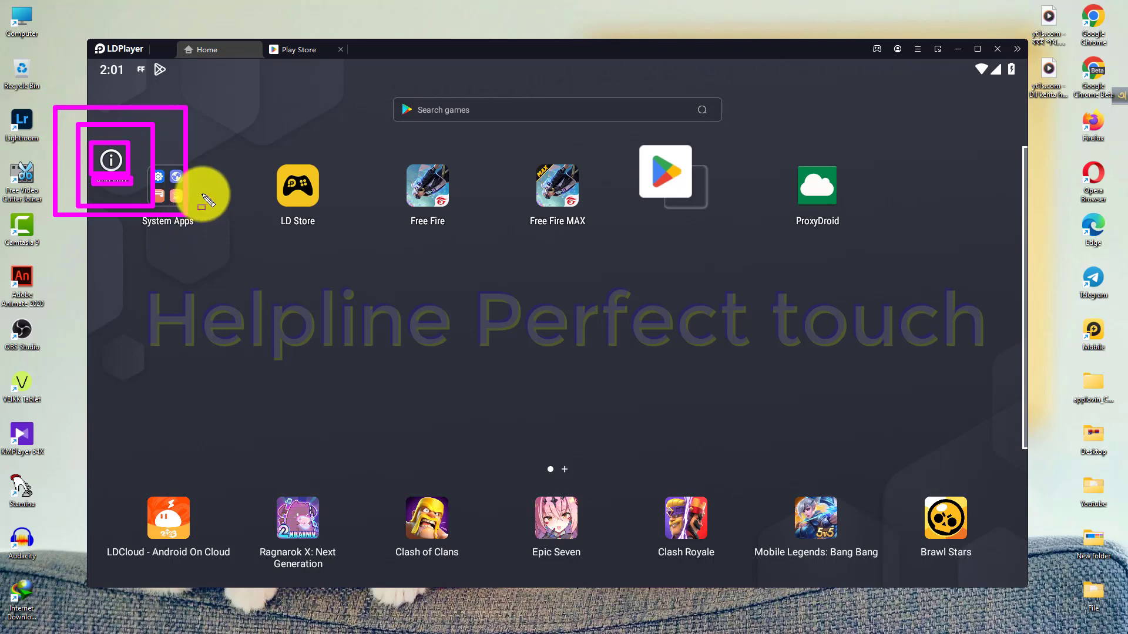
{"action": "key", "text": "Escape"}
Open the Play Store's App info page, outline its Storage entry with a rectangle, and clear the mark.
{"action": "mouse_move", "coordinate": [201, 192]}
{"action": "left_mouse_down"}
{"action": "mouse_move", "coordinate": [196, 272]}
{"action": "mouse_move", "coordinate": [108, 192]}
{"action": "left_mouse_up"}
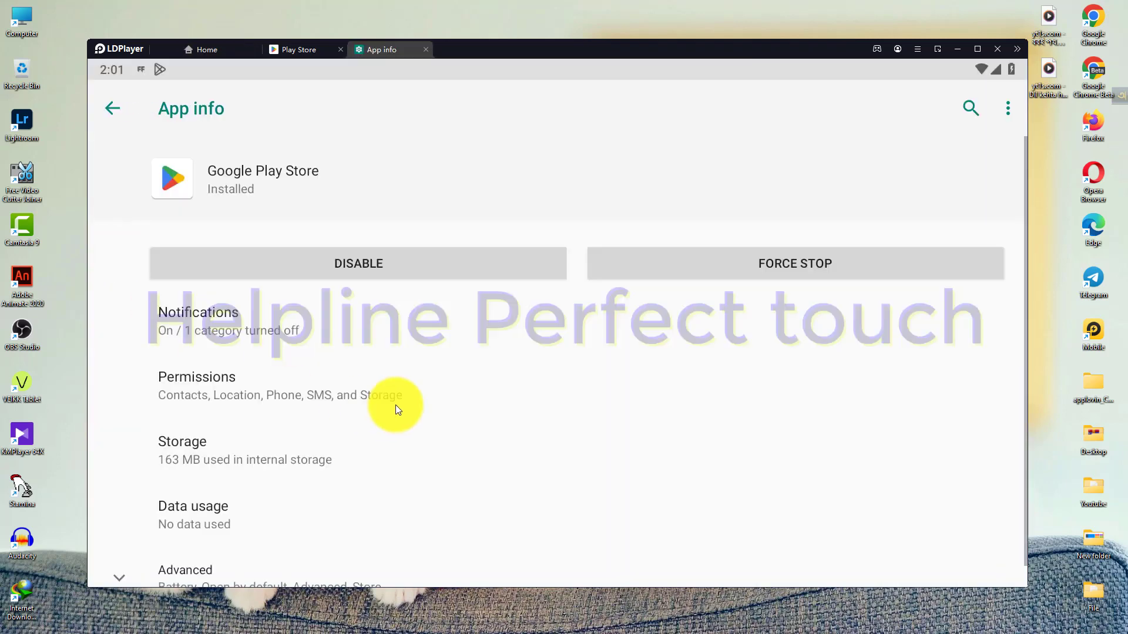
{"action": "scroll", "coordinate": [373, 327], "scroll_direction": "down", "scroll_amount": 1}
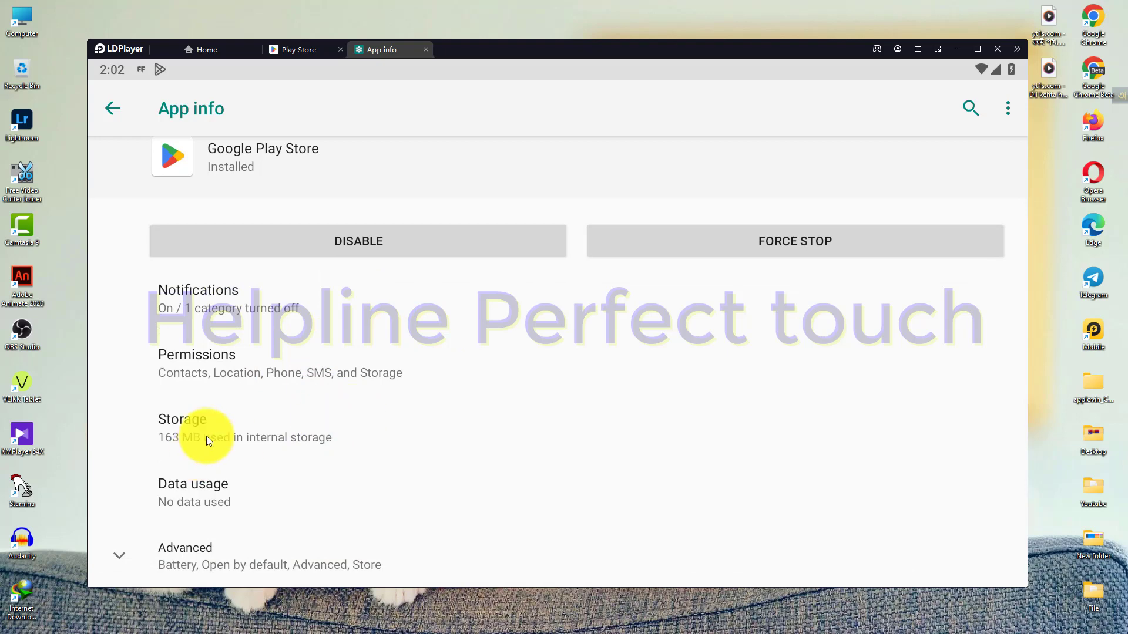
{"action": "left_click_drag", "start_coordinate": [115, 390], "coordinate": [421, 464]}
{"action": "key", "text": "Escape"}
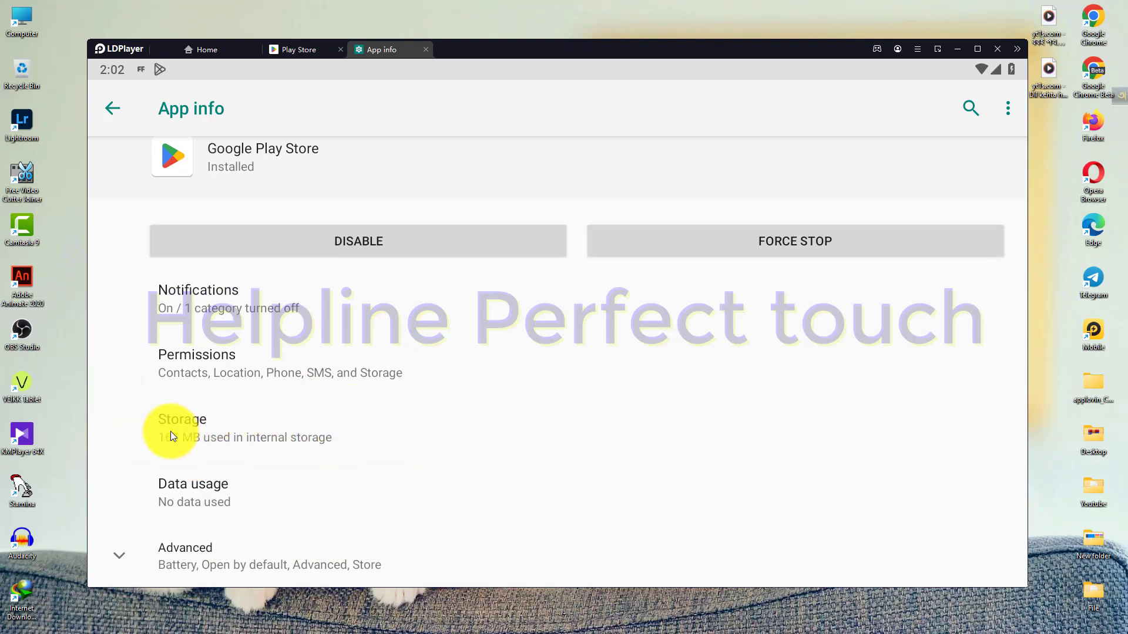
Clear the Google Play Store's cache and all its stored app data, and return to its App info page.
{"action": "left_click", "coordinate": [225, 448]}
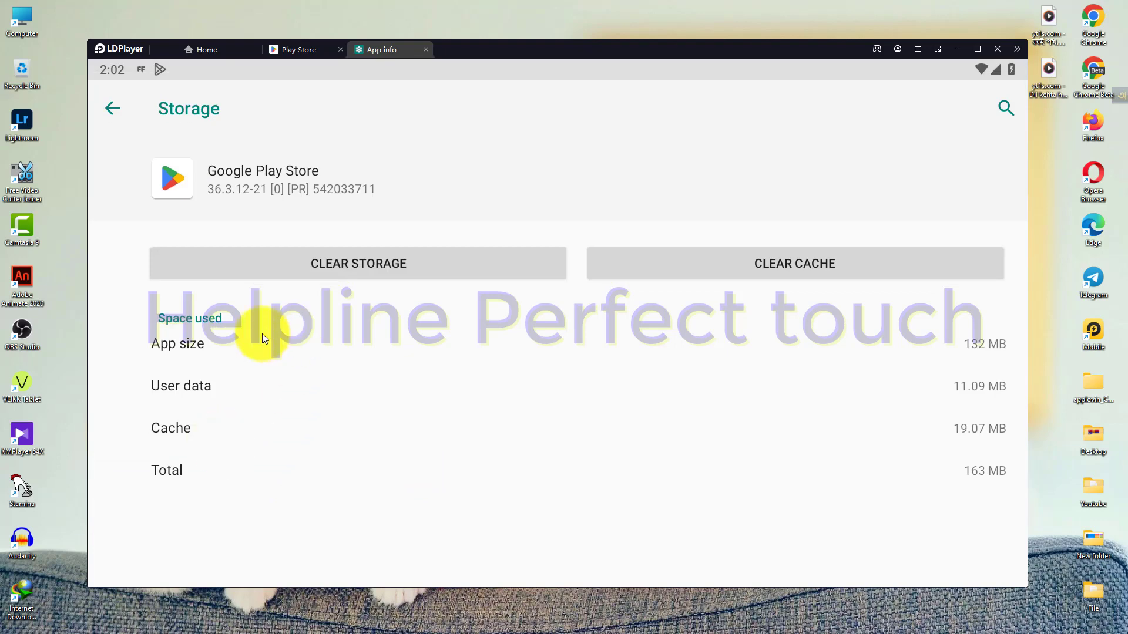
{"action": "left_click", "coordinate": [826, 268]}
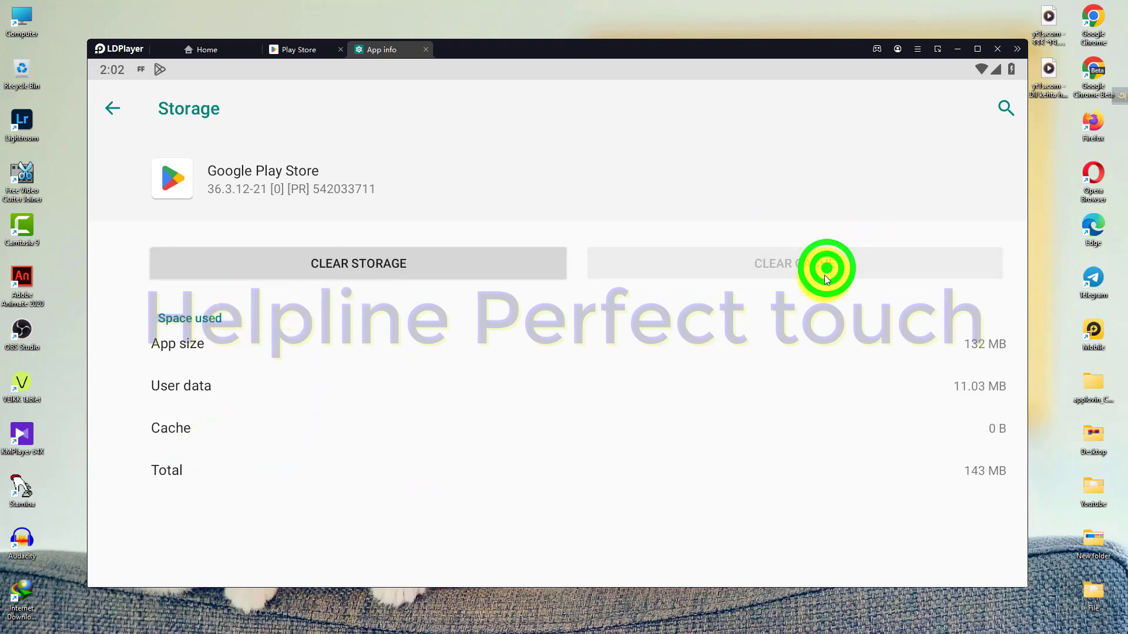
{"action": "left_click", "coordinate": [428, 269]}
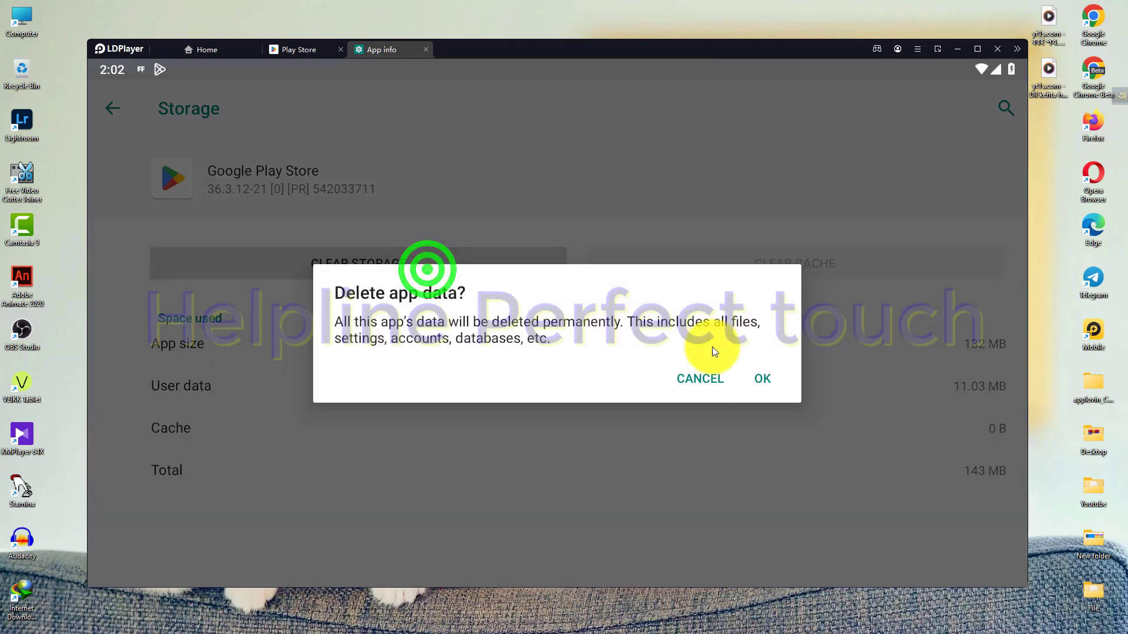
{"action": "left_click", "coordinate": [763, 379]}
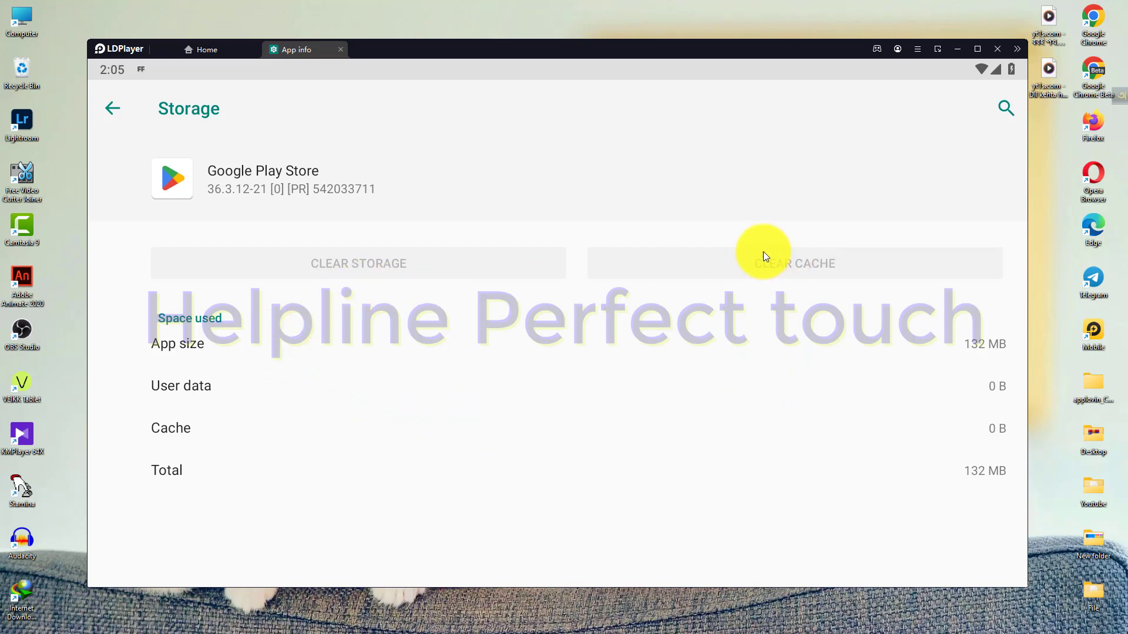
{"action": "left_click", "coordinate": [114, 105]}
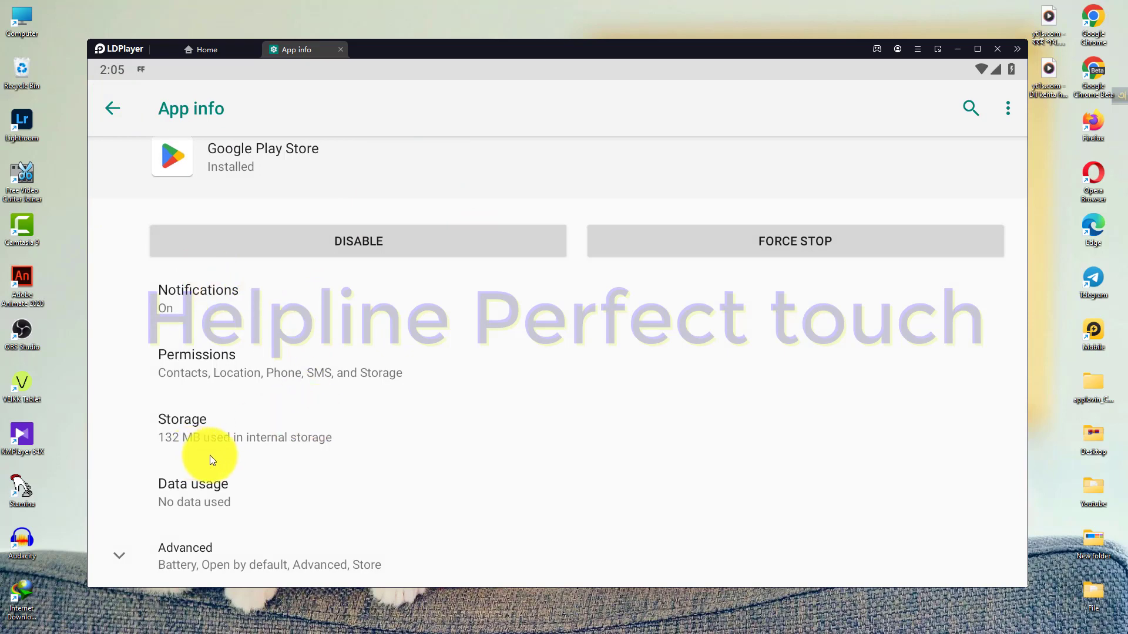
{"action": "scroll", "coordinate": [235, 422], "scroll_direction": "down", "scroll_amount": 2}
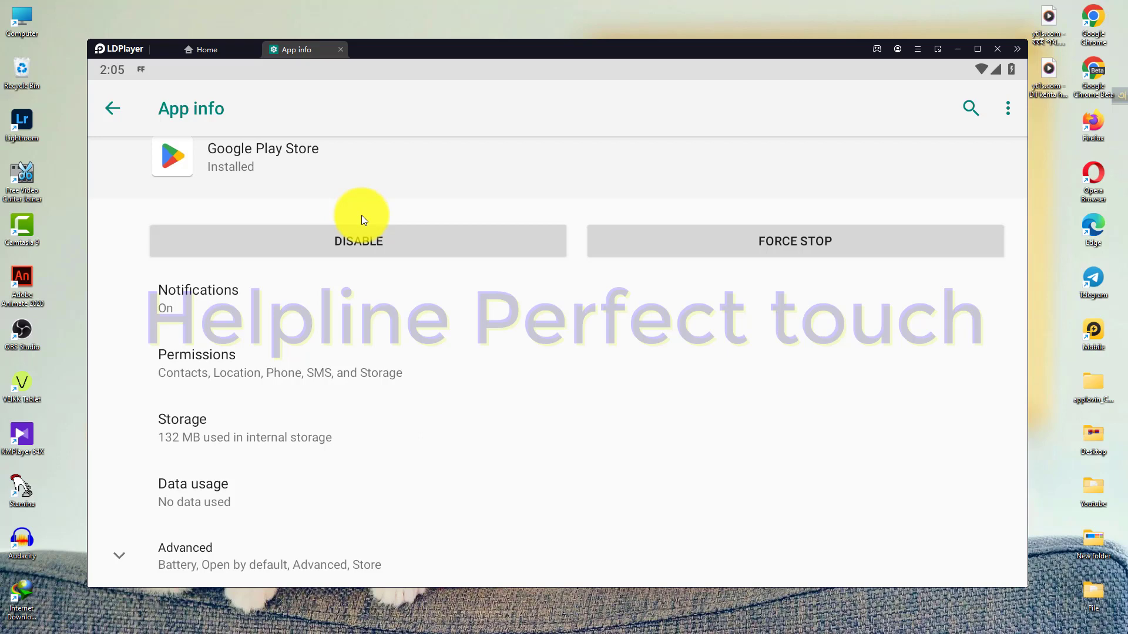
Try to launch ProxyDroid from the home screen, dismiss its root notice, and close the app.
{"action": "left_click", "coordinate": [213, 49]}
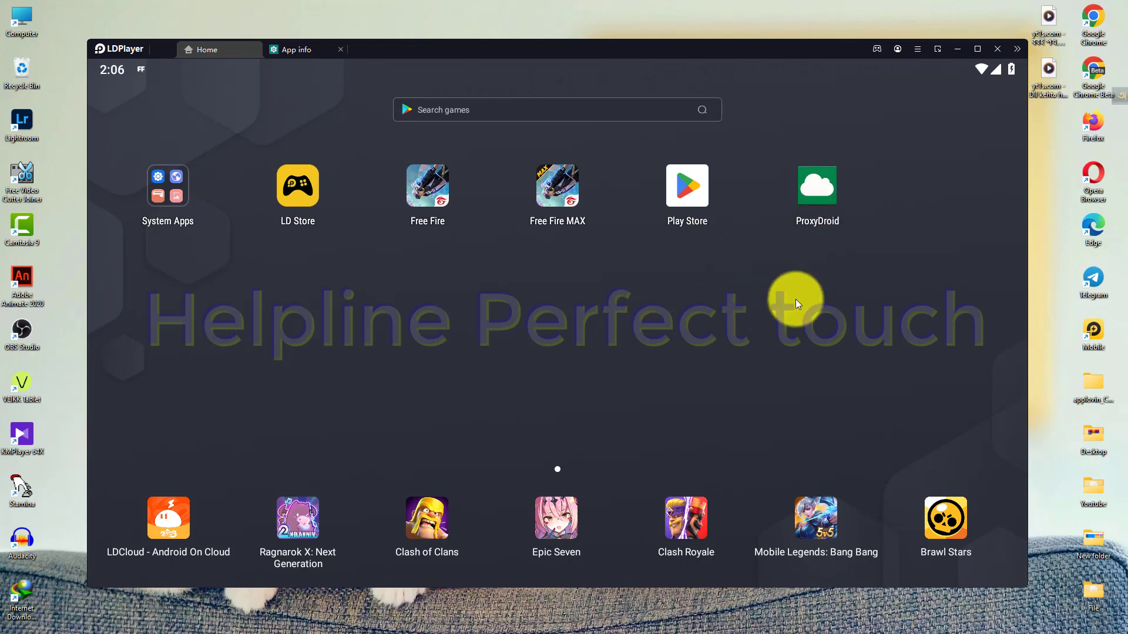
{"action": "left_click", "coordinate": [822, 191]}
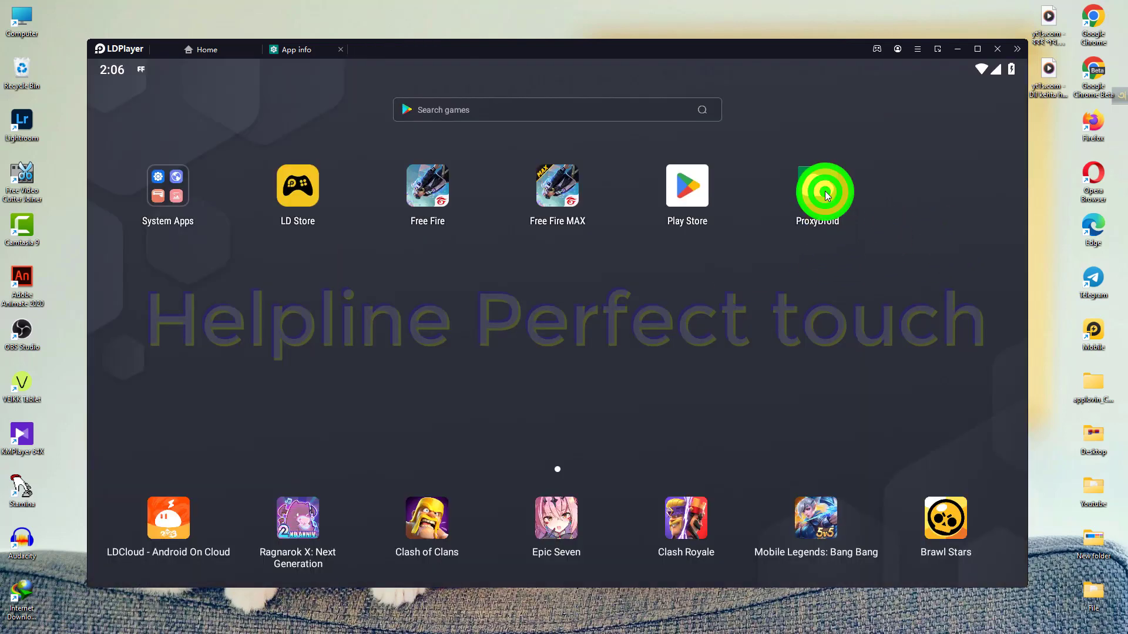
{"action": "left_click", "coordinate": [824, 191]}
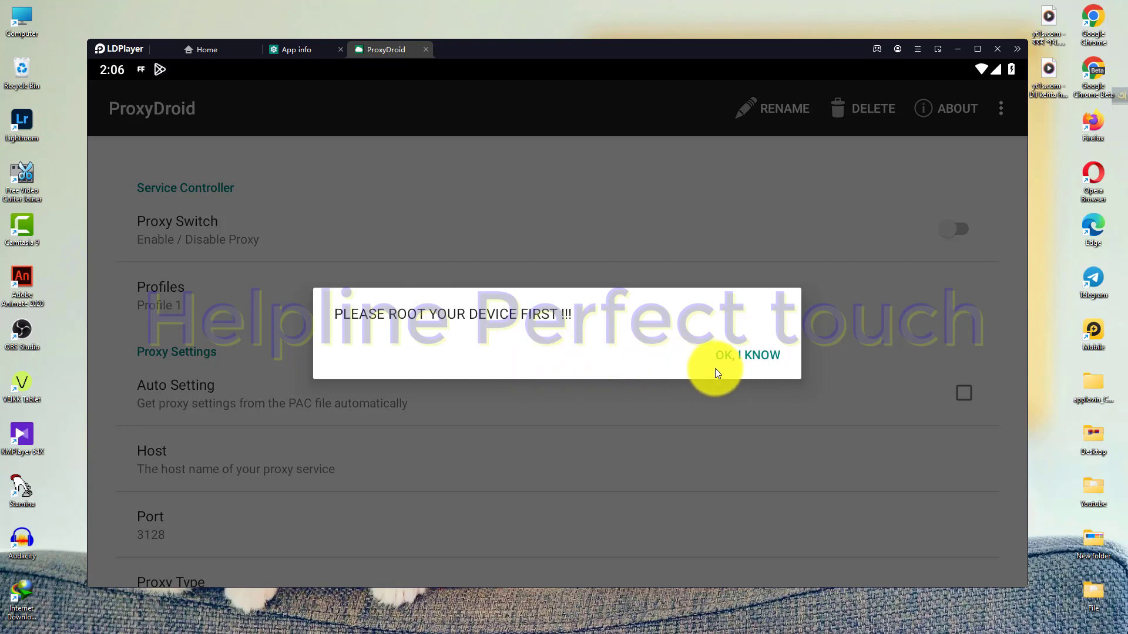
{"action": "left_click", "coordinate": [753, 356]}
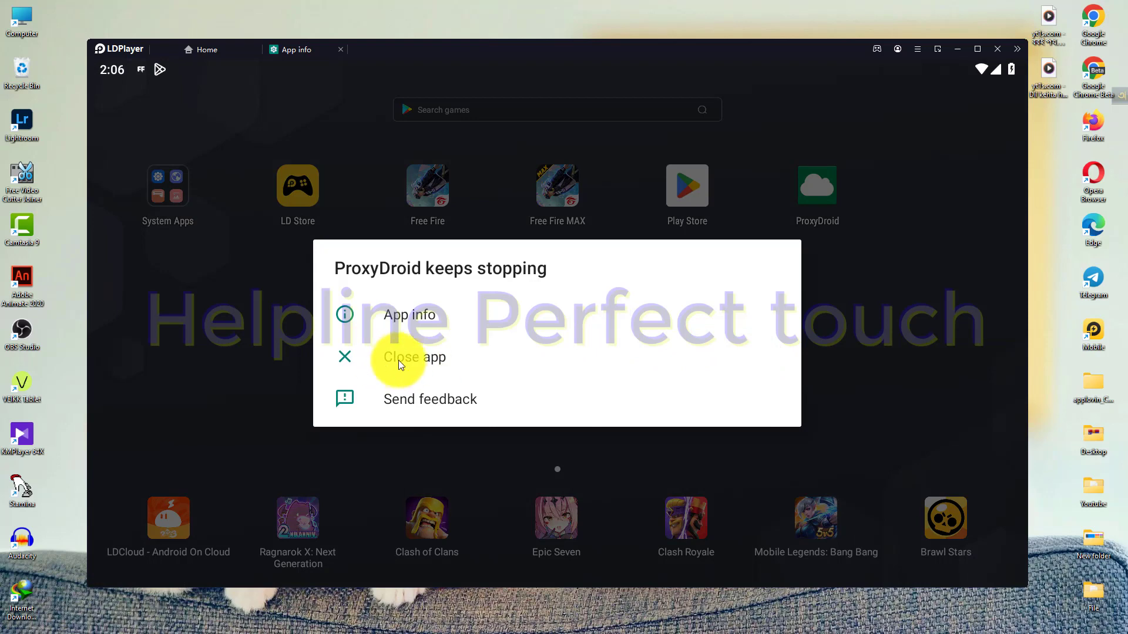
{"action": "left_click", "coordinate": [402, 356]}
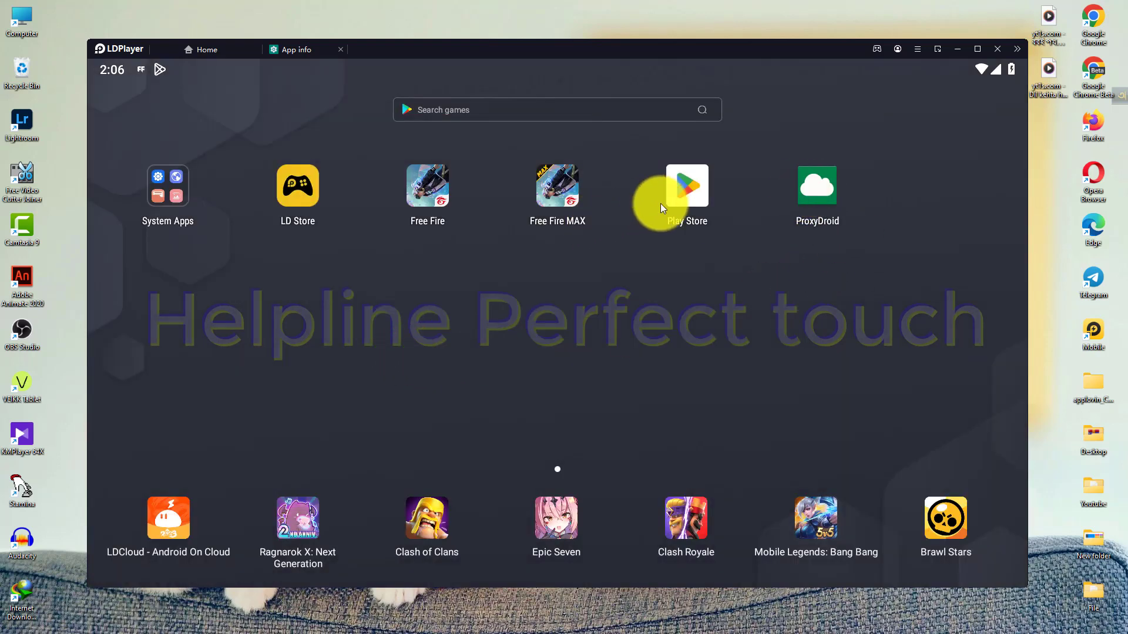
Reopen the Play Store and check which Google account is signed in, leaving the account options closed.
{"action": "left_click", "coordinate": [680, 201]}
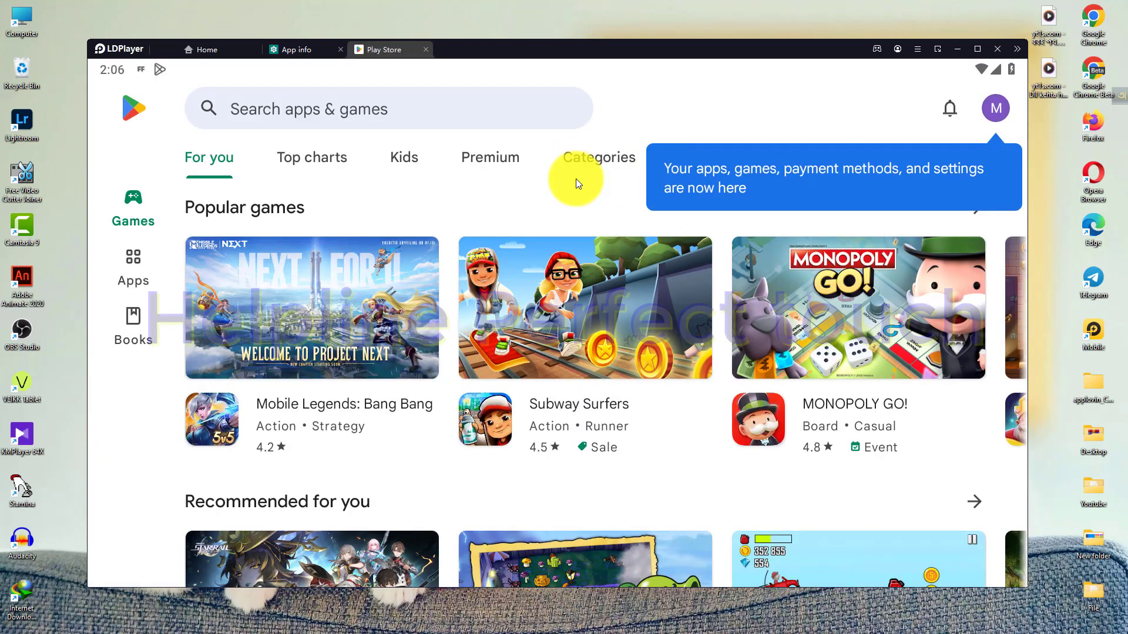
{"action": "left_click", "coordinate": [1002, 116]}
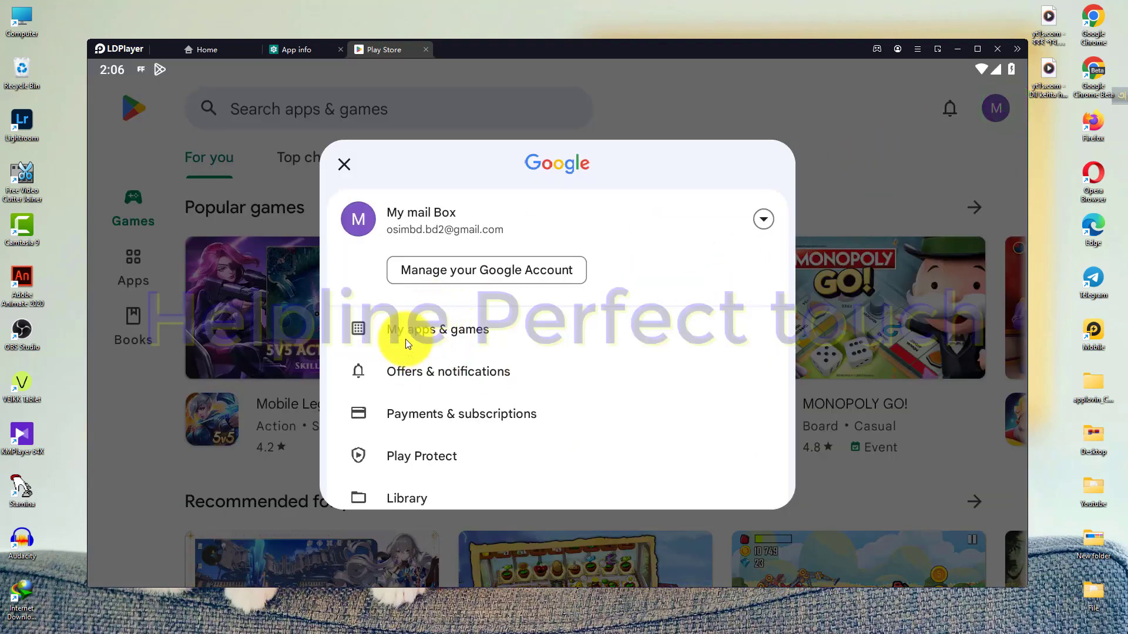
{"action": "left_click", "coordinate": [276, 107]}
Search the Play Store for "super vpn" and install SuperVPN Fast VPN Client.
{"action": "left_click", "coordinate": [281, 109]}
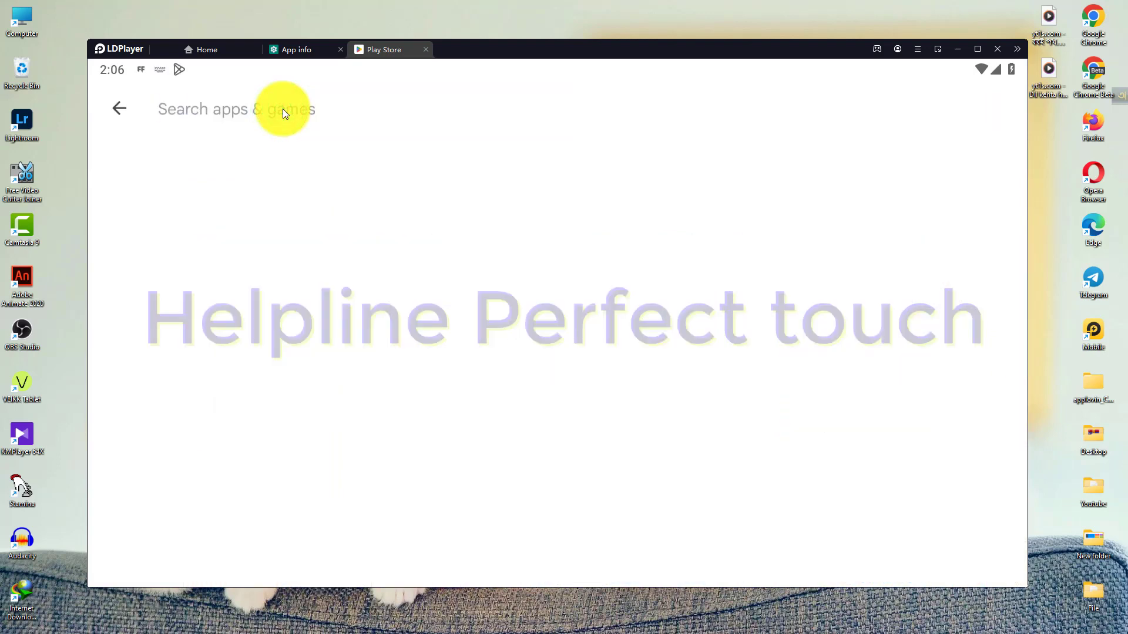
{"action": "type", "text": "super"}
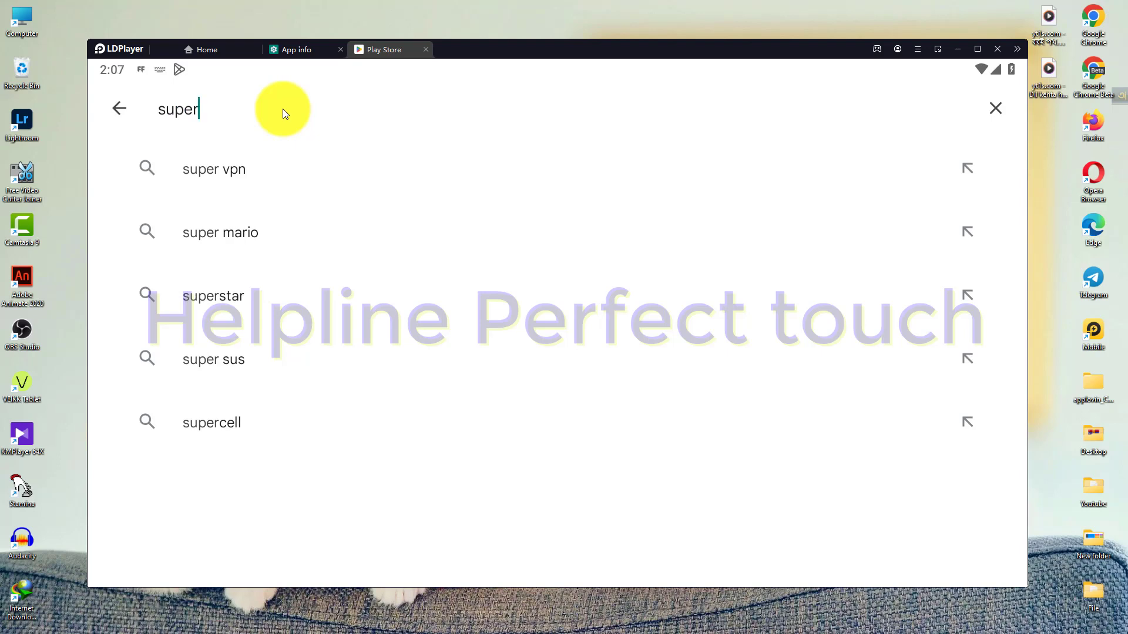
{"action": "left_click", "coordinate": [263, 167]}
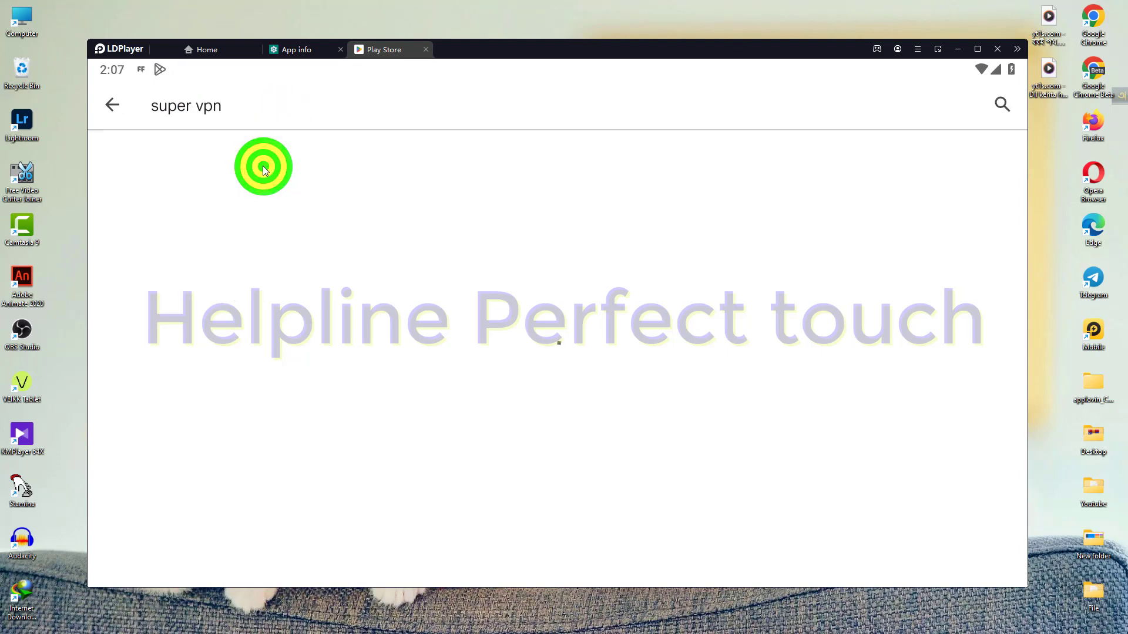
{"action": "left_click", "coordinate": [929, 172]}
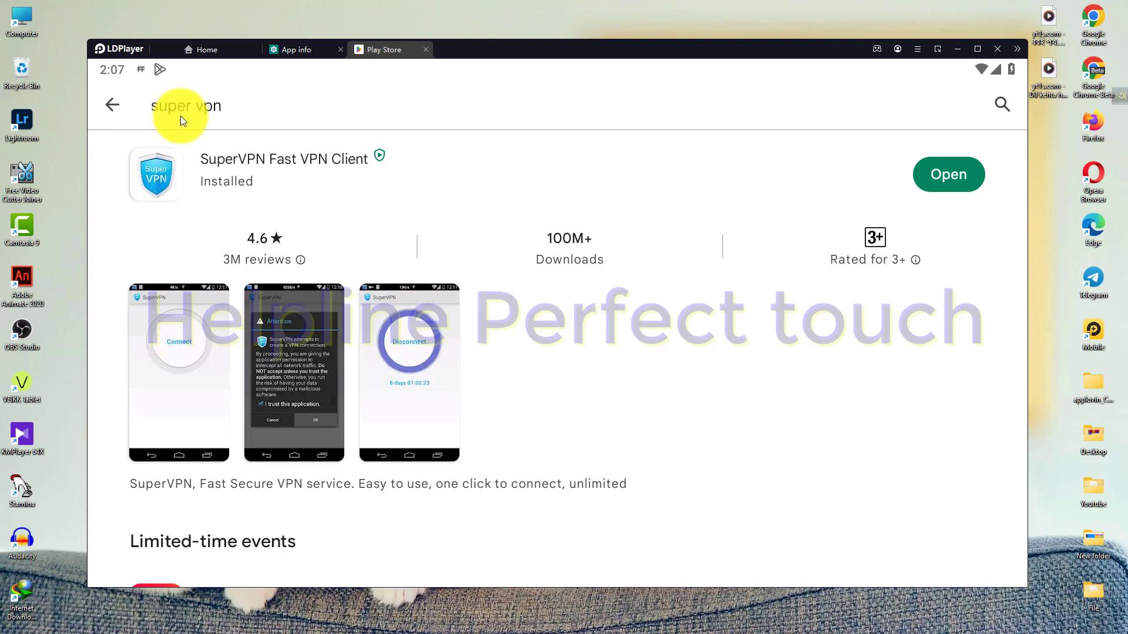
Close the Play Store, outline the ProxyDroid, SuperVPN and Play Store icons with rectangles, and clear the marks.
{"action": "left_click", "coordinate": [120, 111]}
{"action": "left_click", "coordinate": [425, 49]}
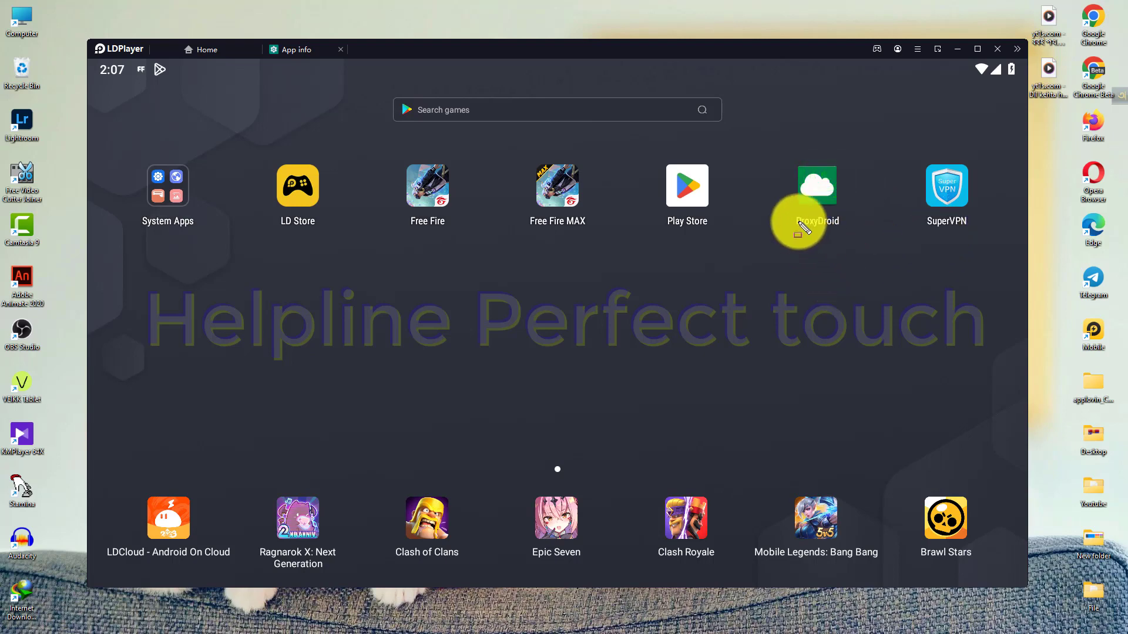
{"action": "mouse_move", "coordinate": [784, 150]}
{"action": "left_mouse_down"}
{"action": "mouse_move", "coordinate": [1007, 261]}
{"action": "mouse_move", "coordinate": [990, 259]}
{"action": "left_mouse_up"}
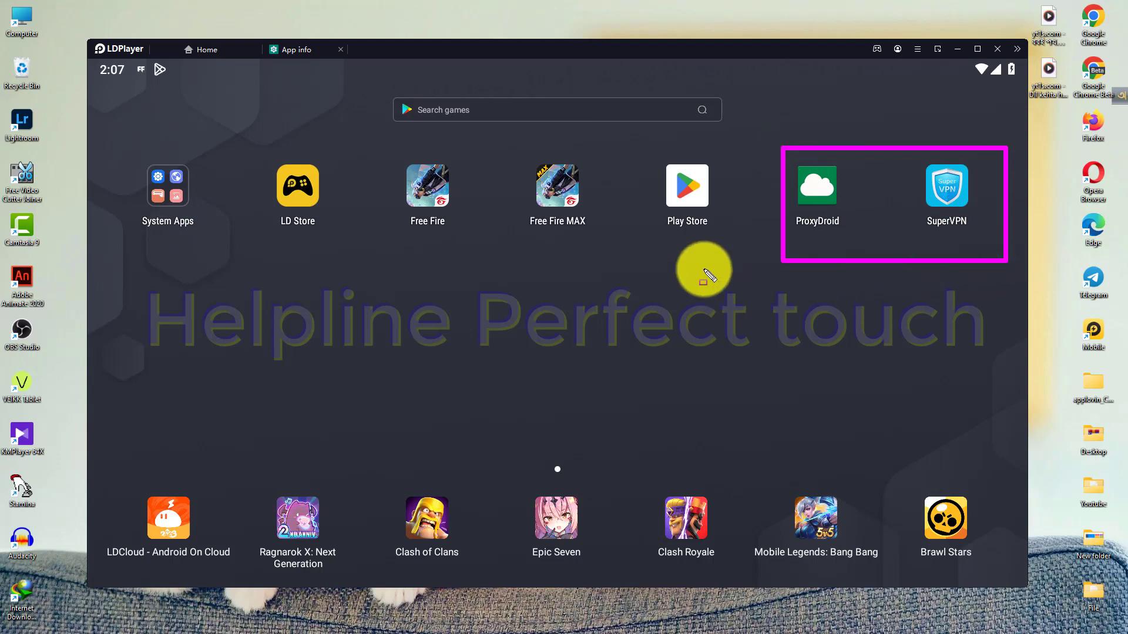
{"action": "left_click_drag", "start_coordinate": [649, 159], "coordinate": [718, 169]}
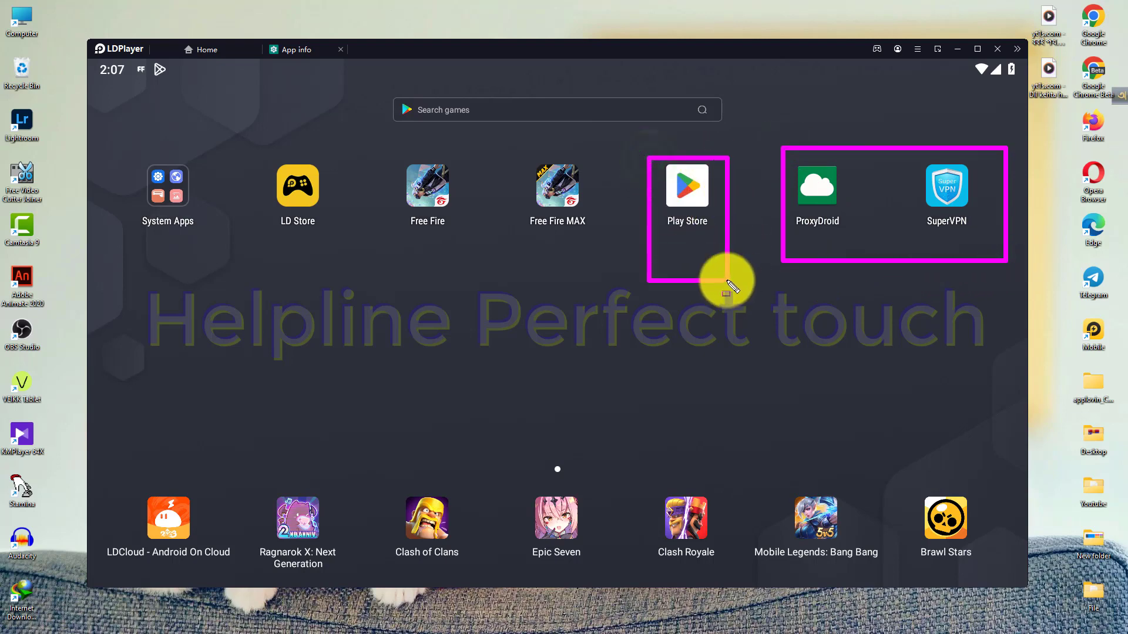
{"action": "key", "text": "Escape"}
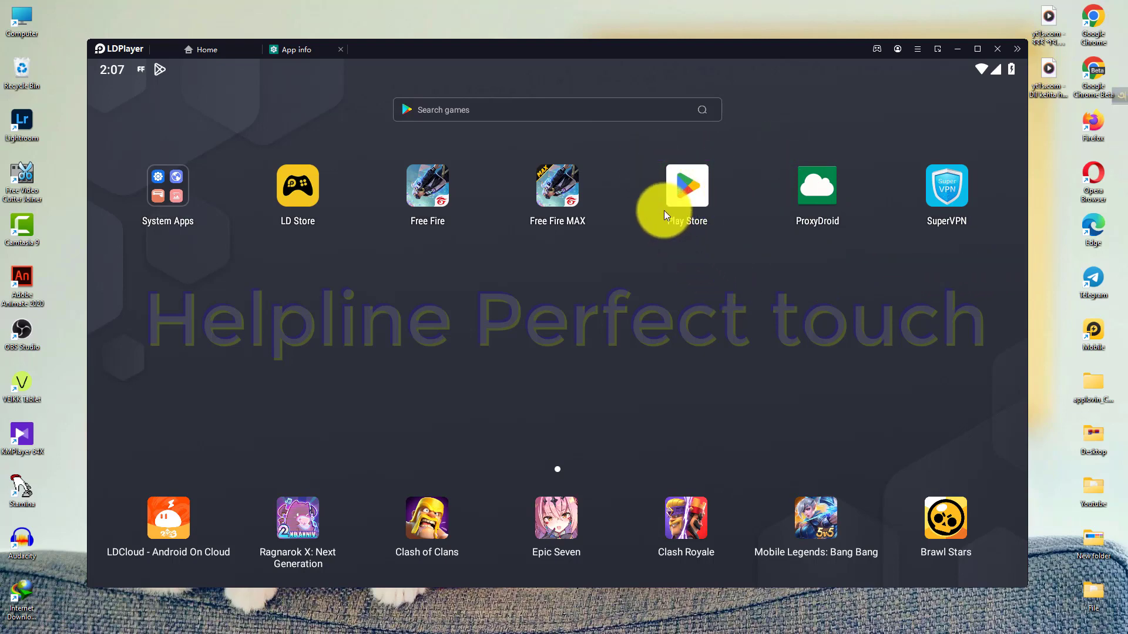
Open the Play Store's App info page from its home-screen icon, view its storage details, and mark the Storage entry.
{"action": "left_click_drag", "start_coordinate": [673, 185], "coordinate": [35, 179]}
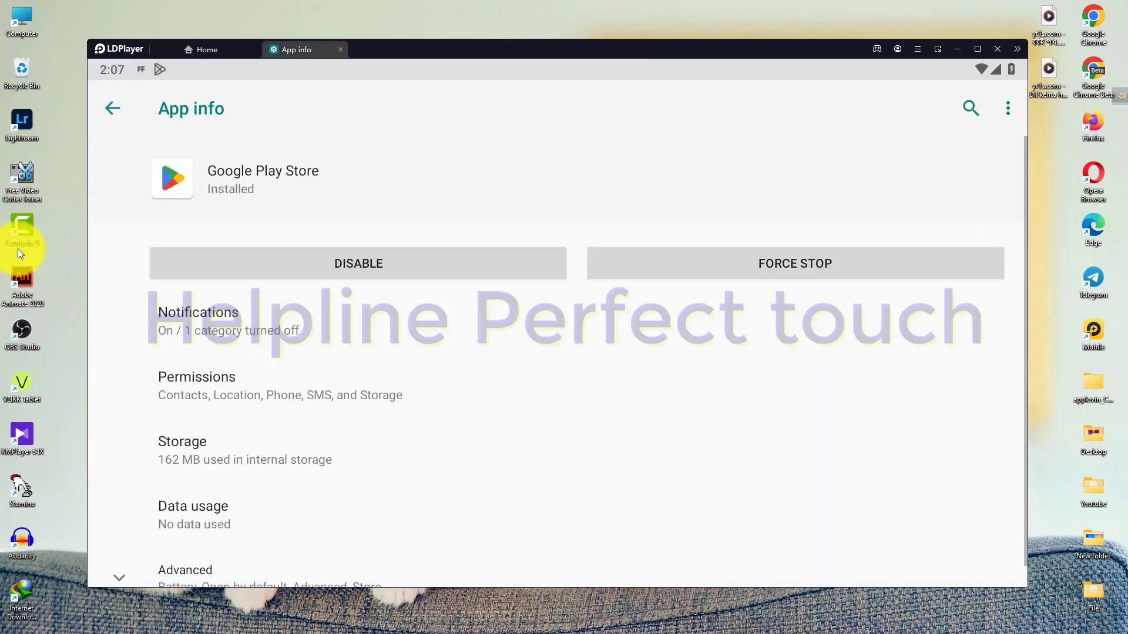
{"action": "left_click", "coordinate": [265, 465]}
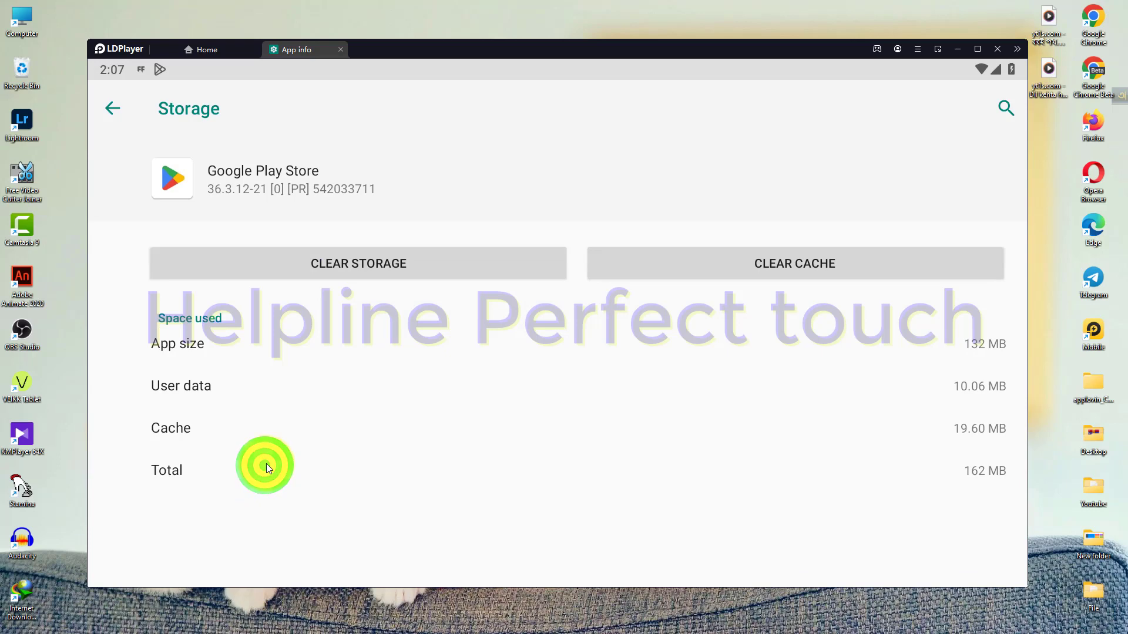
{"action": "left_click", "coordinate": [112, 108]}
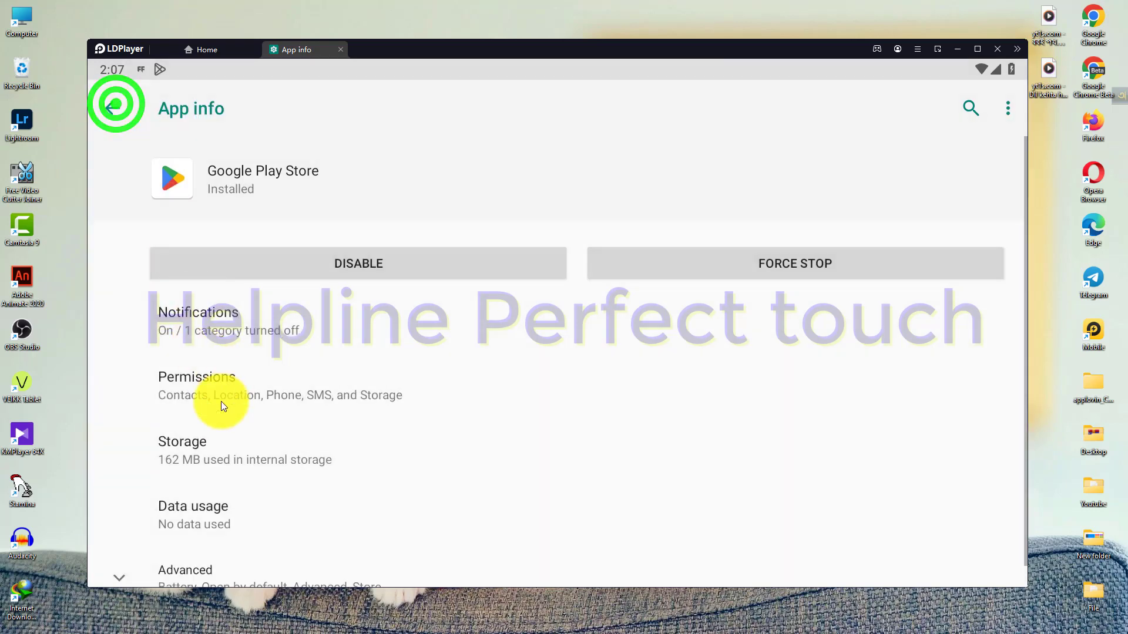
{"action": "left_click_drag", "start_coordinate": [129, 421], "coordinate": [496, 479]}
Clear the Play Store's cache and stored data again, and return to the emulator's home screen.
{"action": "left_click", "coordinate": [297, 456]}
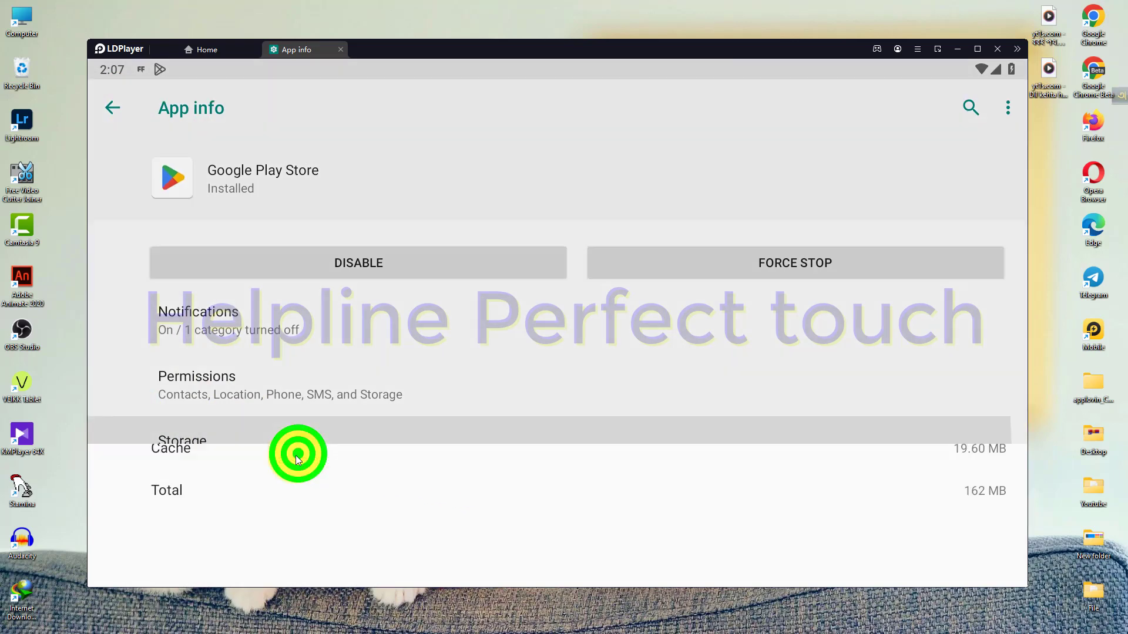
{"action": "left_click", "coordinate": [861, 259]}
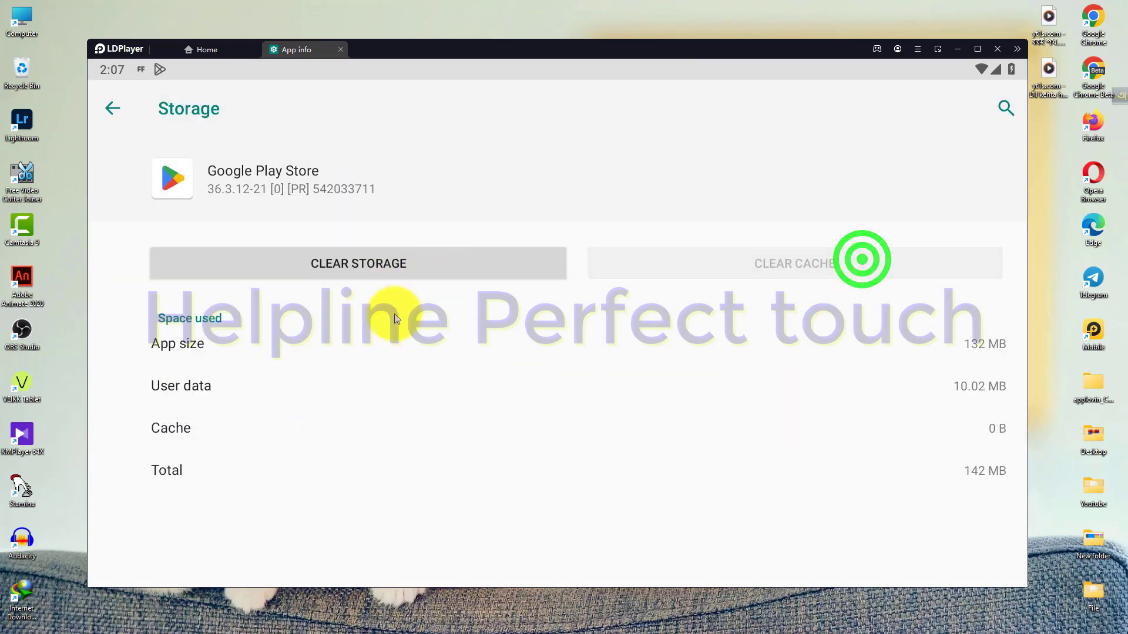
{"action": "left_click", "coordinate": [379, 262]}
{"action": "left_click", "coordinate": [757, 378]}
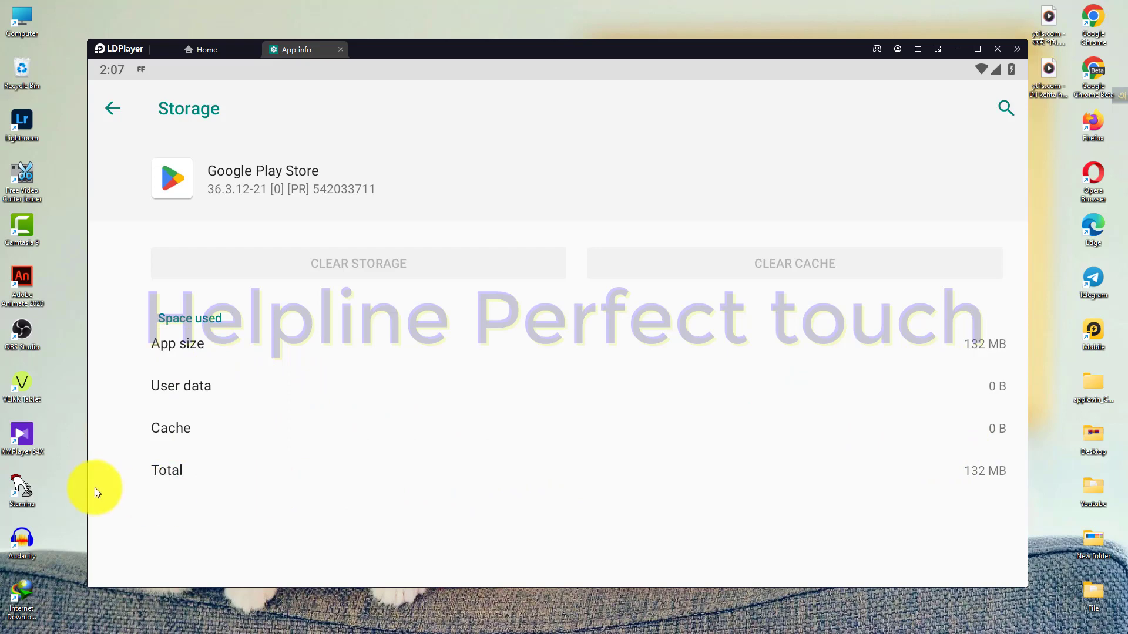
{"action": "left_click", "coordinate": [107, 111]}
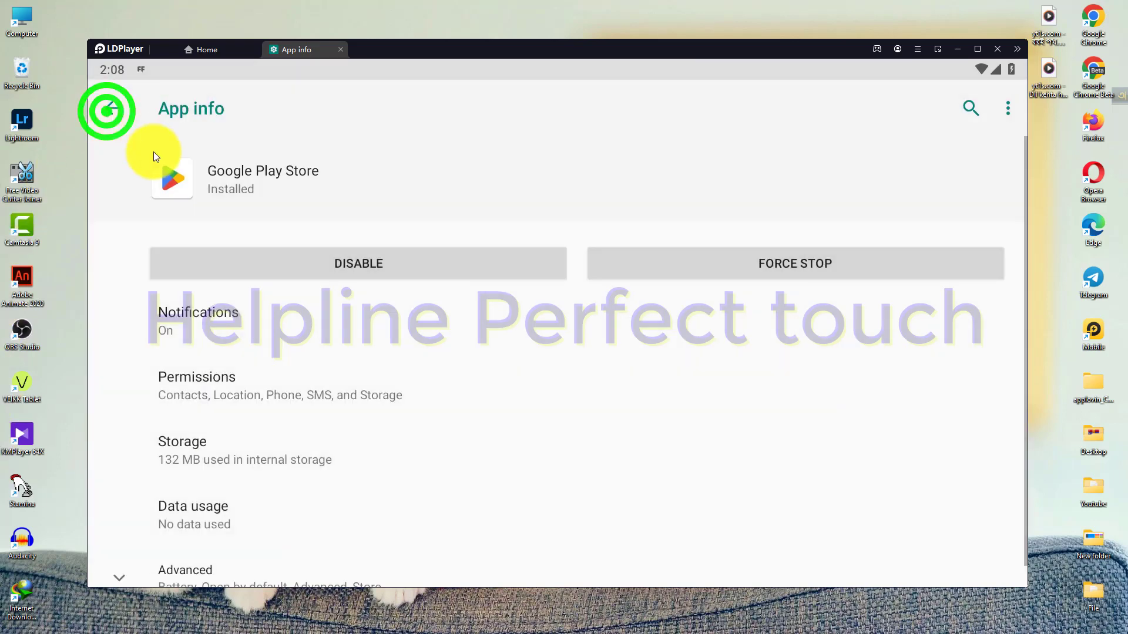
{"action": "left_click", "coordinate": [128, 108]}
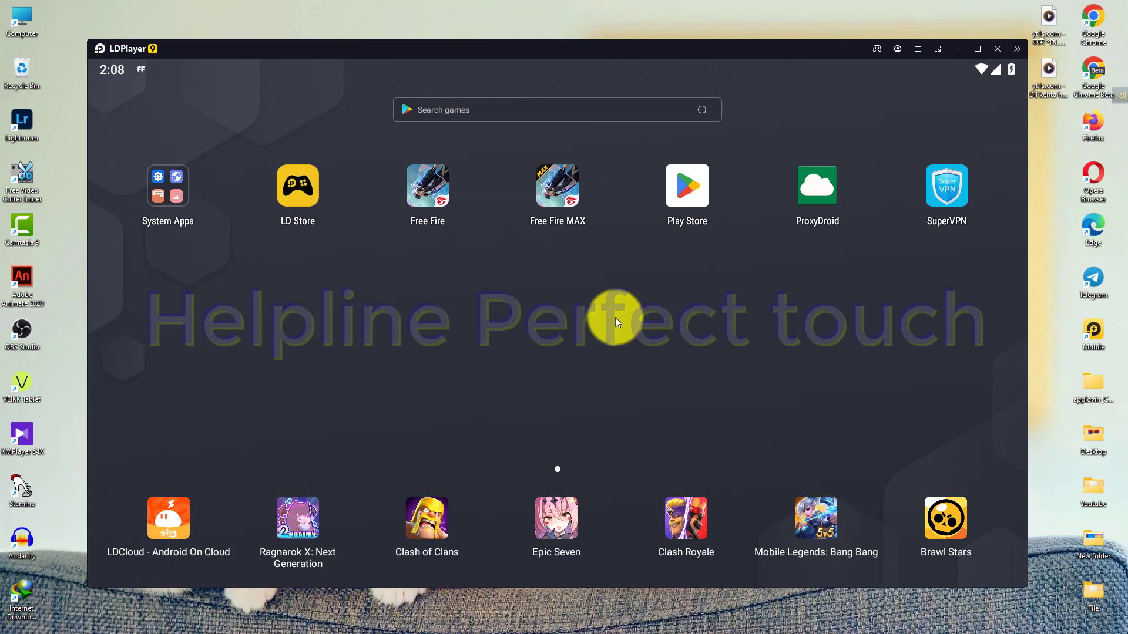
Open SuperVPN from the home screen and disconnect its US connection.
{"action": "left_click", "coordinate": [636, 152]}
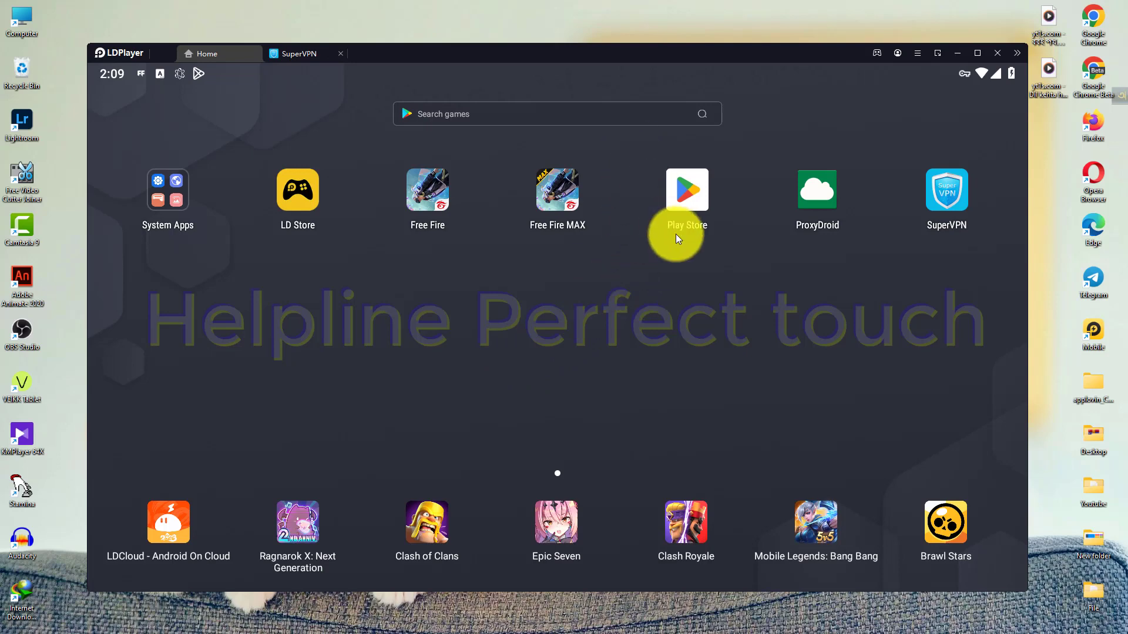
{"action": "left_click", "coordinate": [962, 211]}
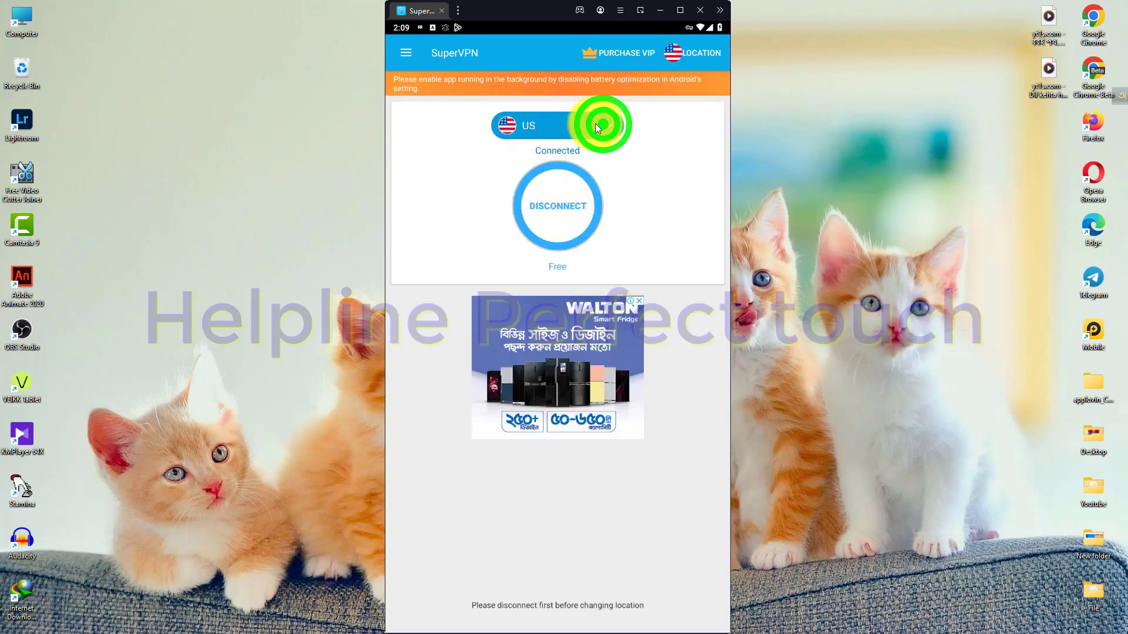
{"action": "left_click", "coordinate": [557, 209]}
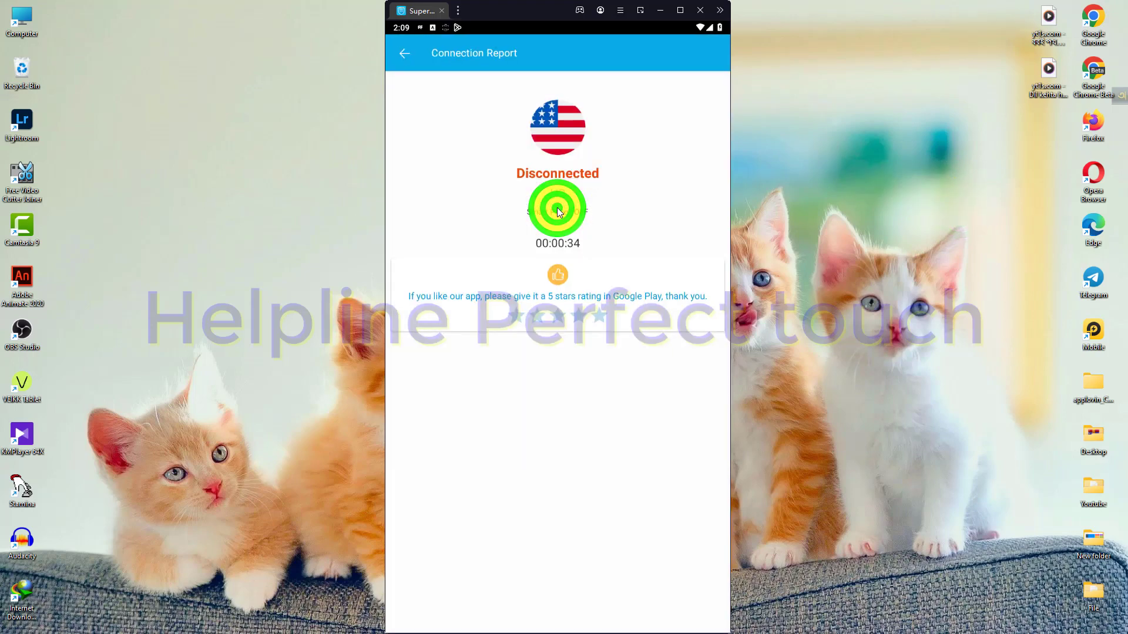
Close the connection report, outline the location selector and the US entry with rectangles, and select US as the VPN location.
{"action": "left_click", "coordinate": [403, 60]}
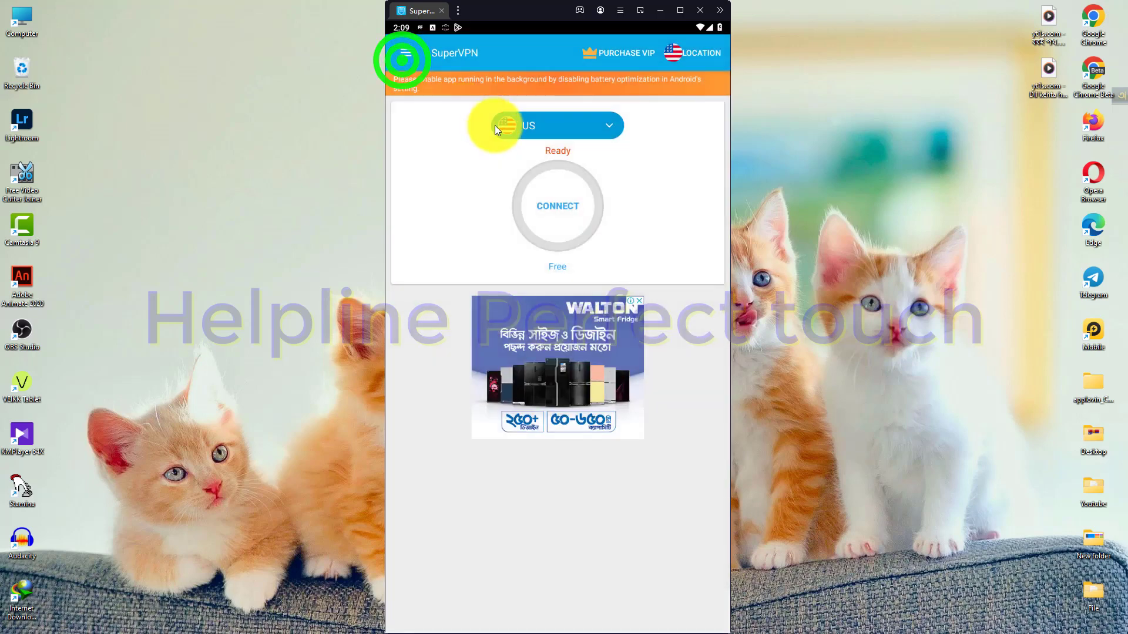
{"action": "left_click_drag", "start_coordinate": [456, 112], "coordinate": [660, 159]}
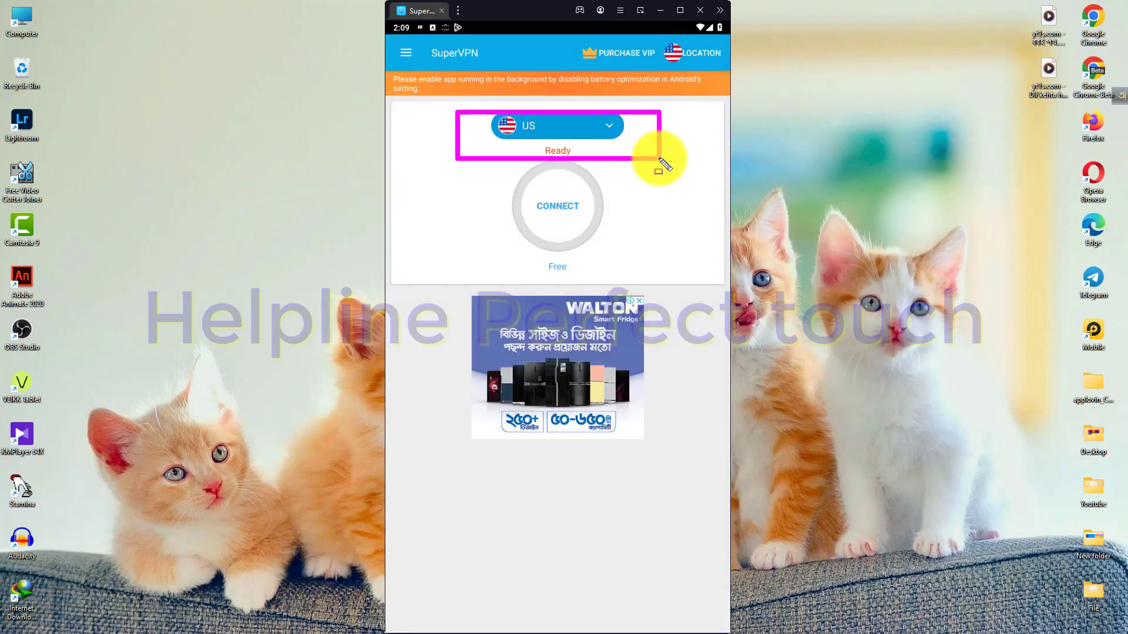
{"action": "left_click", "coordinate": [579, 126]}
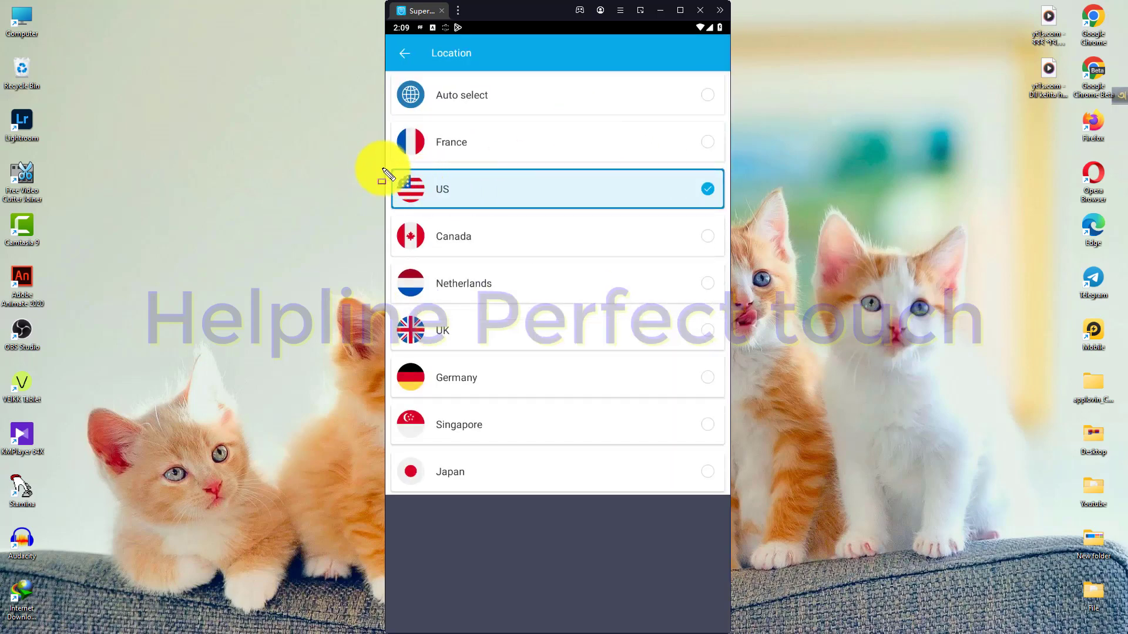
{"action": "mouse_move", "coordinate": [332, 165]}
{"action": "left_mouse_down"}
{"action": "mouse_move", "coordinate": [404, 196]}
{"action": "mouse_move", "coordinate": [682, 227]}
{"action": "mouse_move", "coordinate": [764, 220]}
{"action": "left_mouse_up"}
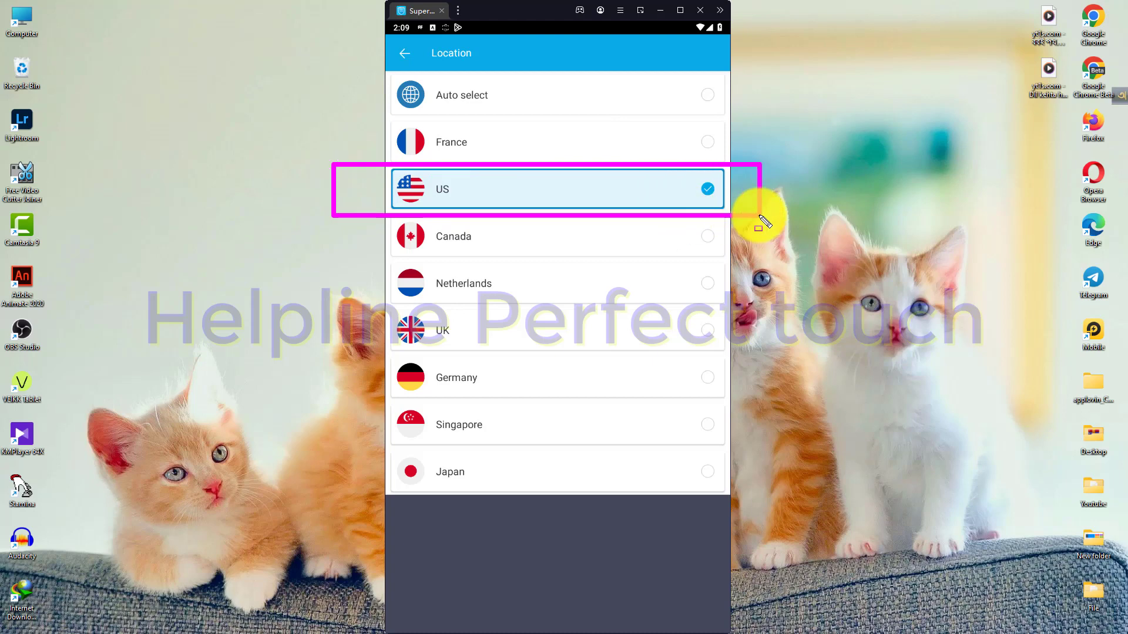
{"action": "key", "text": "Escape"}
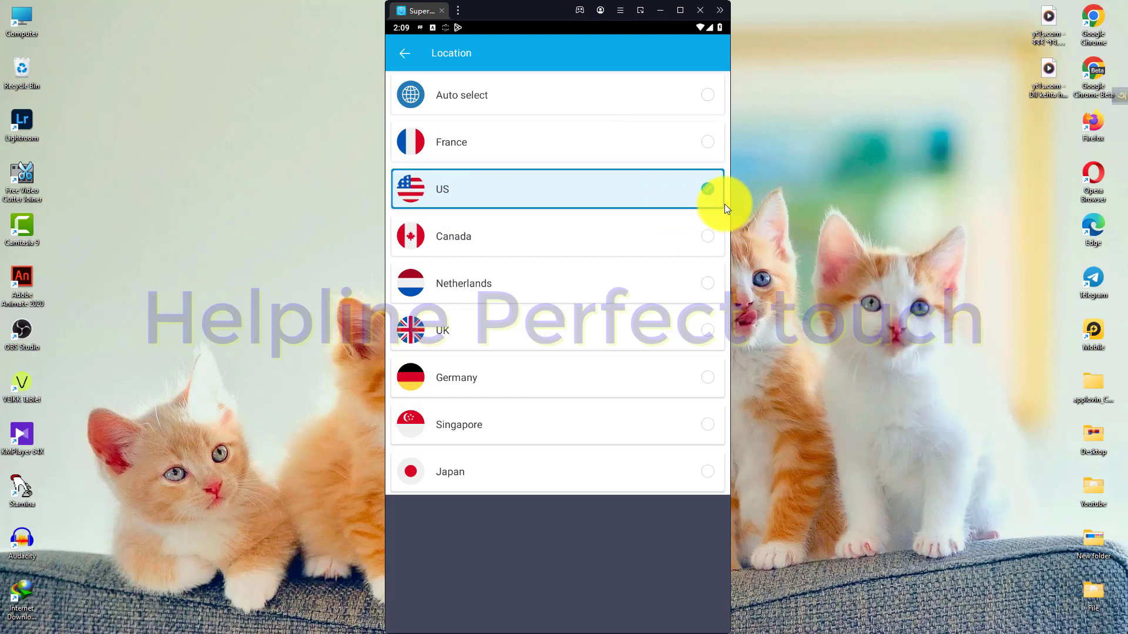
{"action": "left_click", "coordinate": [502, 186]}
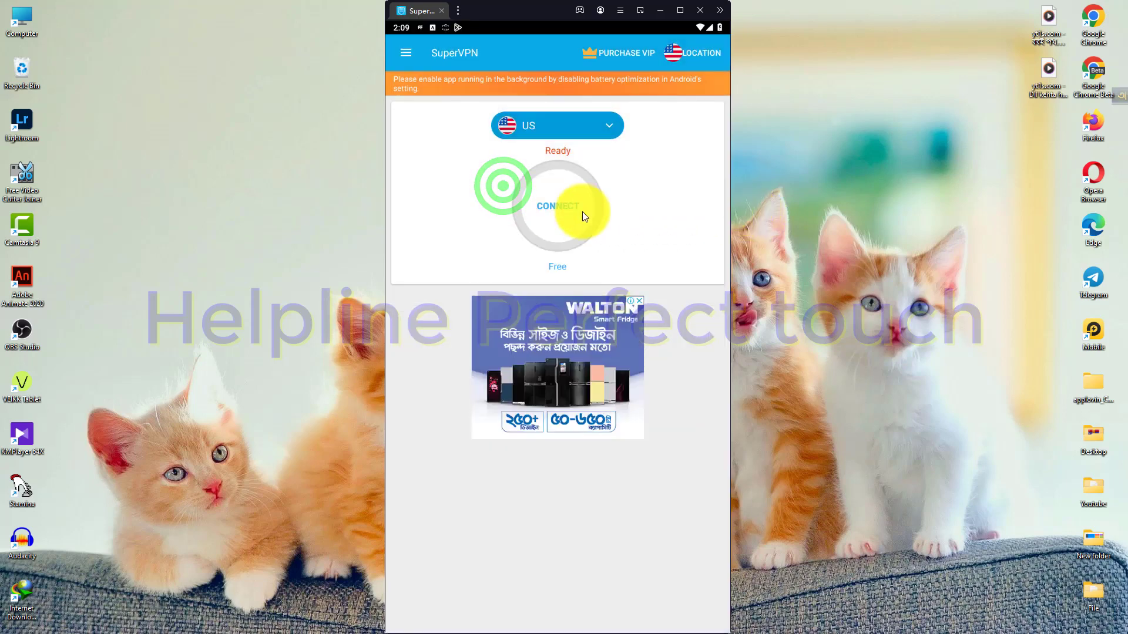
Mark the Connect control, connect the VPN to US, outline the connection status in the report, and return to SuperVPN's main screen.
{"action": "left_click_drag", "start_coordinate": [481, 176], "coordinate": [641, 255]}
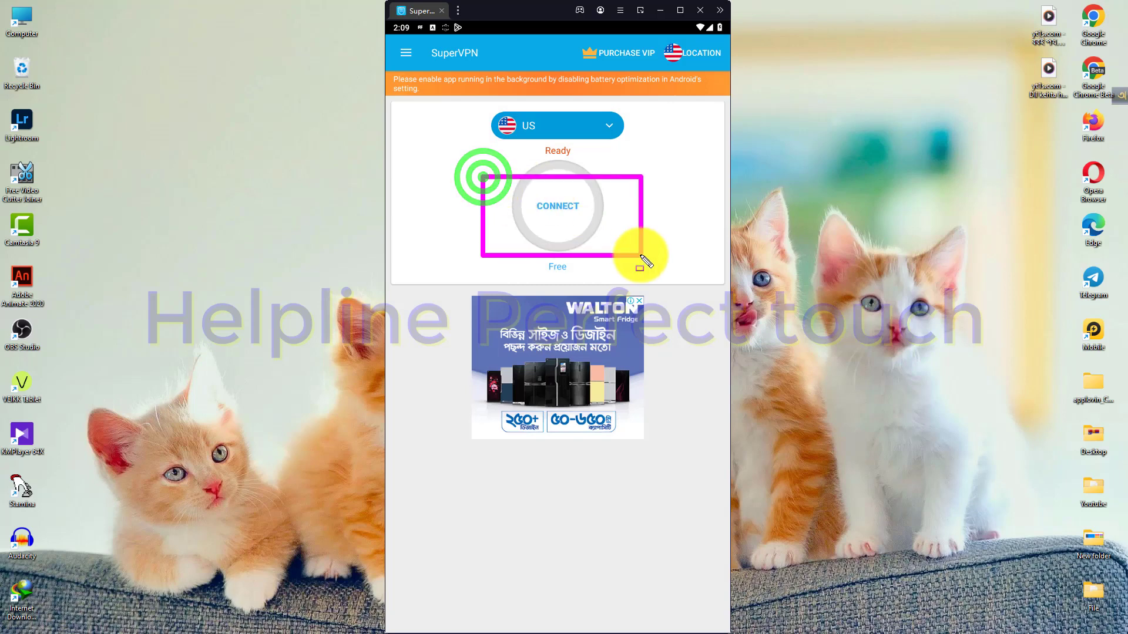
{"action": "key", "text": "Escape"}
{"action": "left_click", "coordinate": [562, 210]}
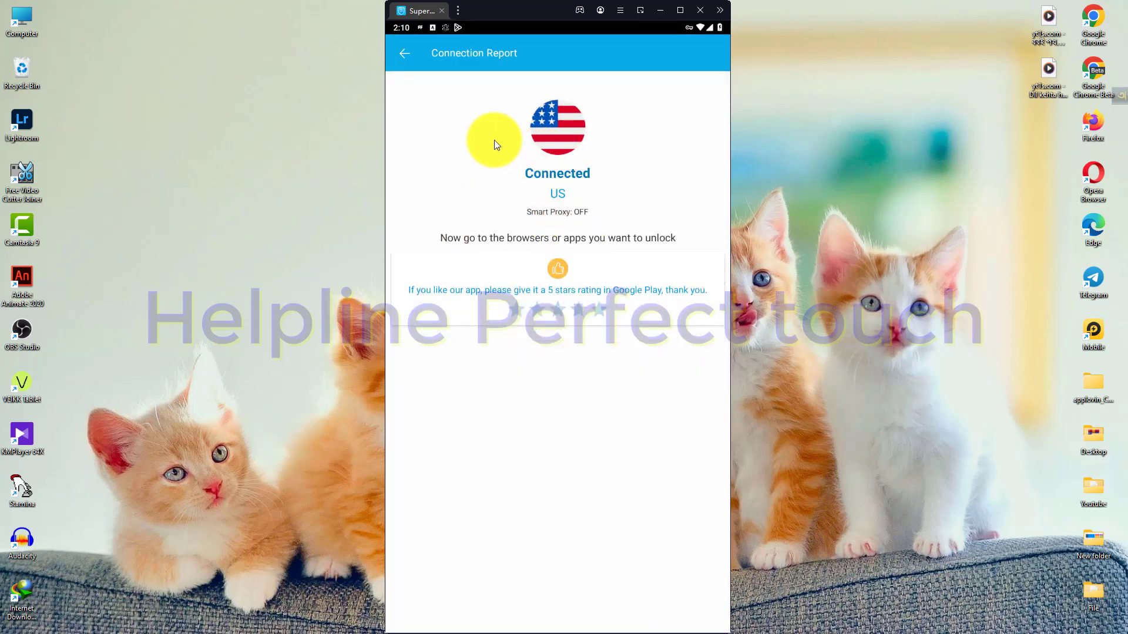
{"action": "mouse_move", "coordinate": [476, 99]}
{"action": "left_mouse_down"}
{"action": "mouse_move", "coordinate": [626, 183]}
{"action": "mouse_move", "coordinate": [632, 202]}
{"action": "left_mouse_up"}
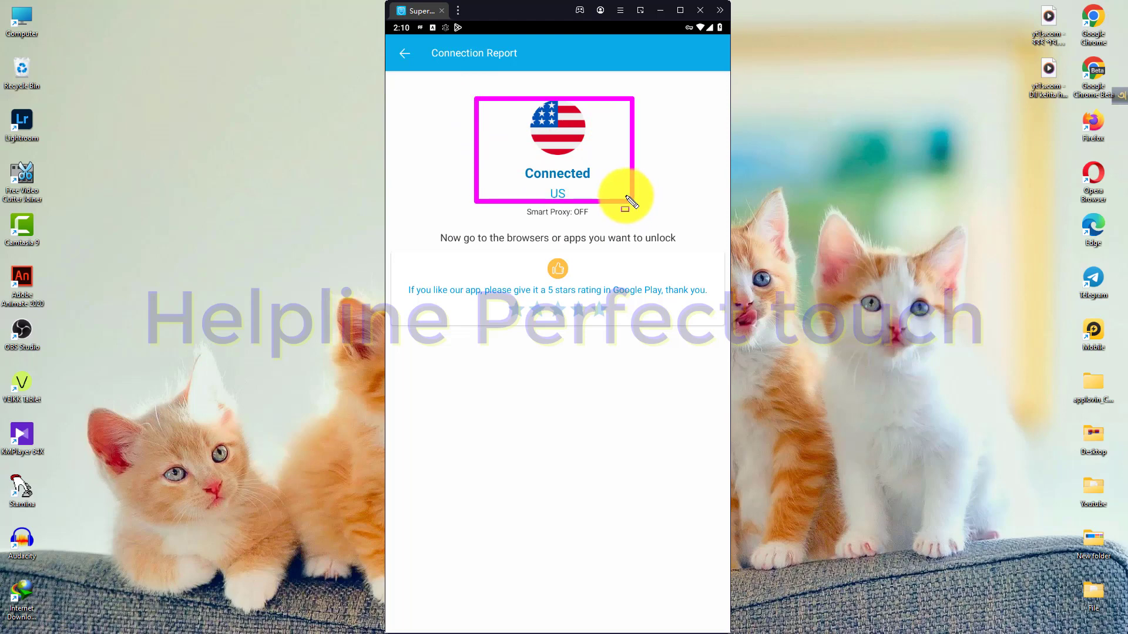
{"action": "left_click", "coordinate": [403, 57]}
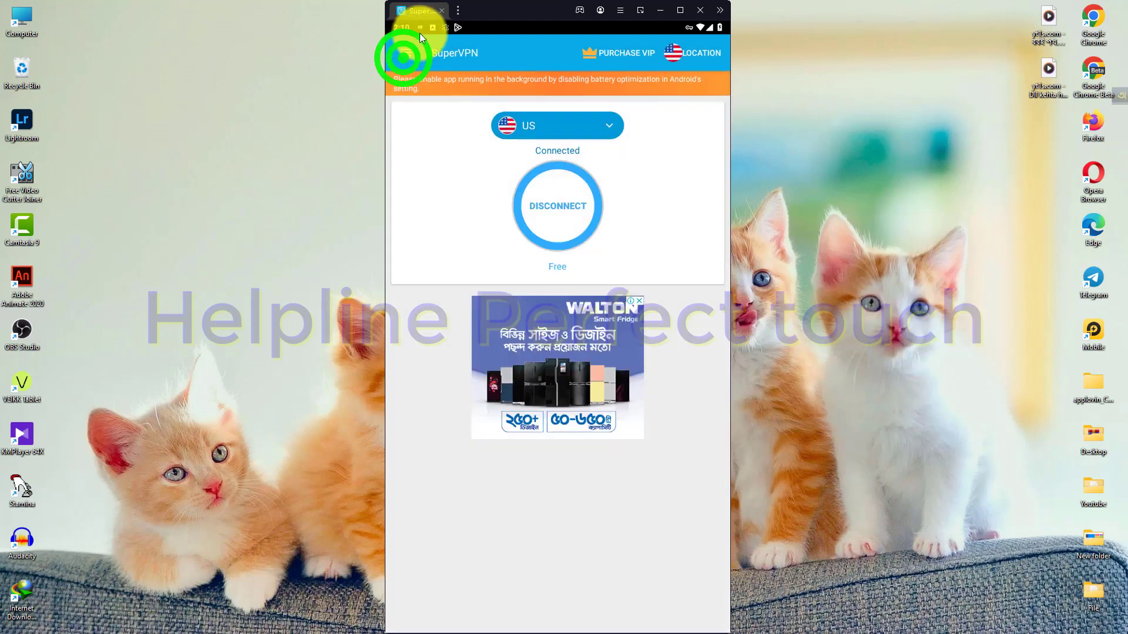
Open the Play Store from the emulator's home screen and search for "pure".
{"action": "left_click", "coordinate": [681, 11]}
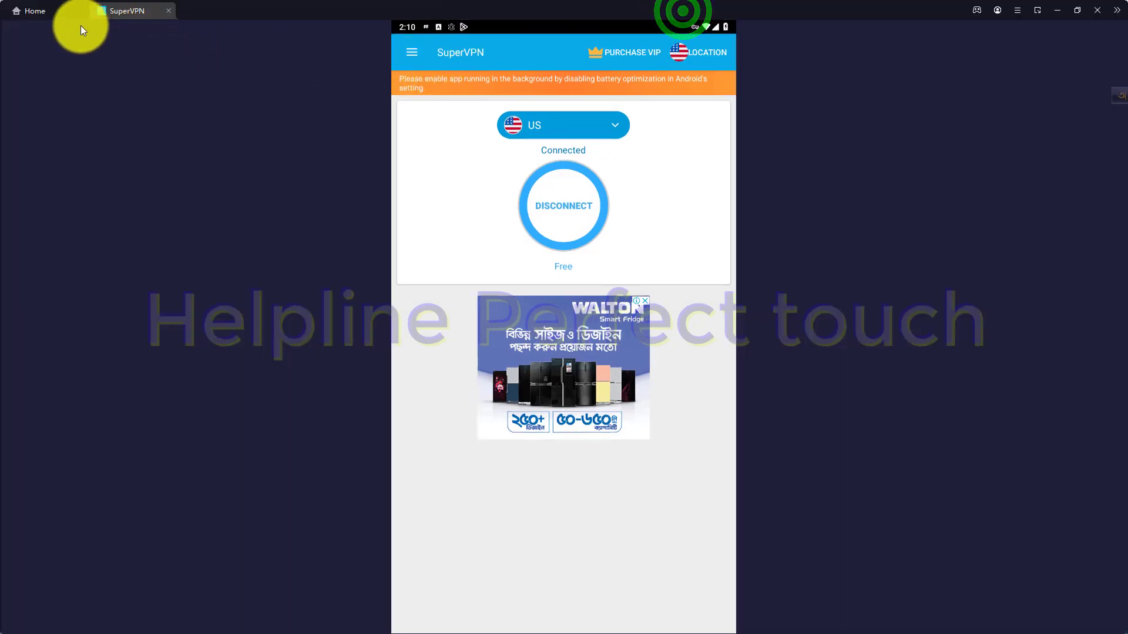
{"action": "left_click", "coordinate": [54, 12]}
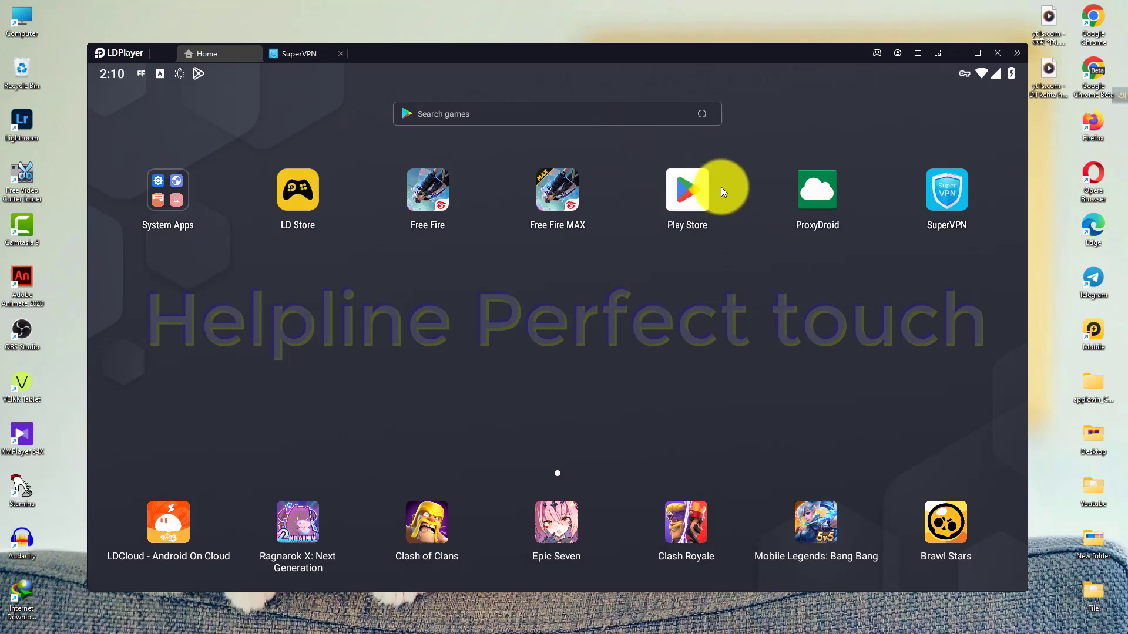
{"action": "left_click", "coordinate": [693, 197]}
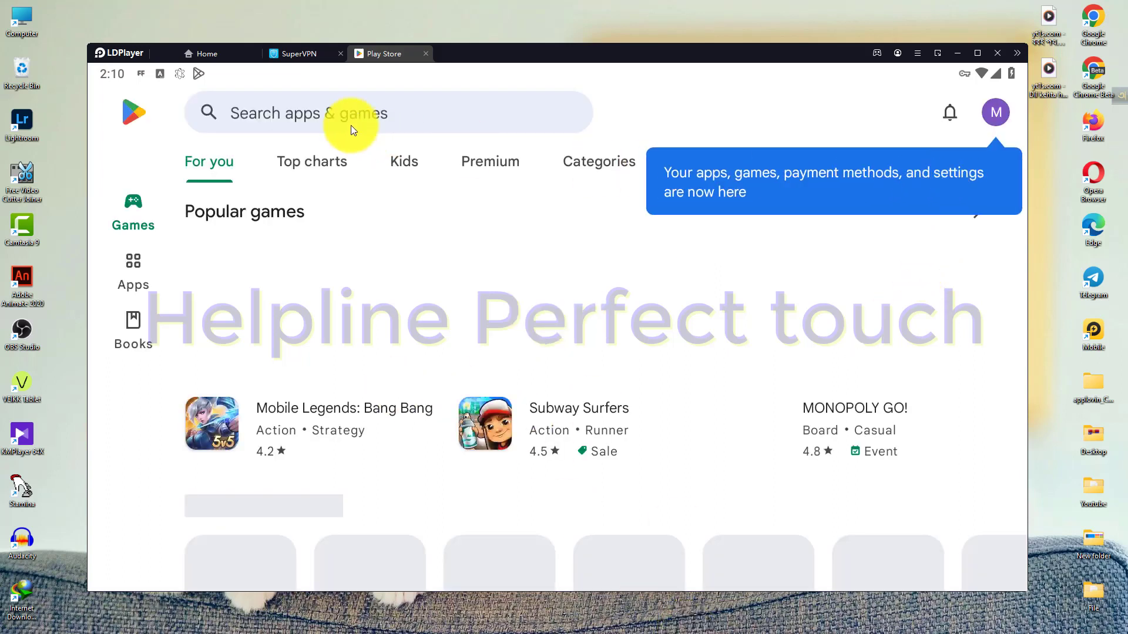
{"action": "left_click", "coordinate": [355, 109]}
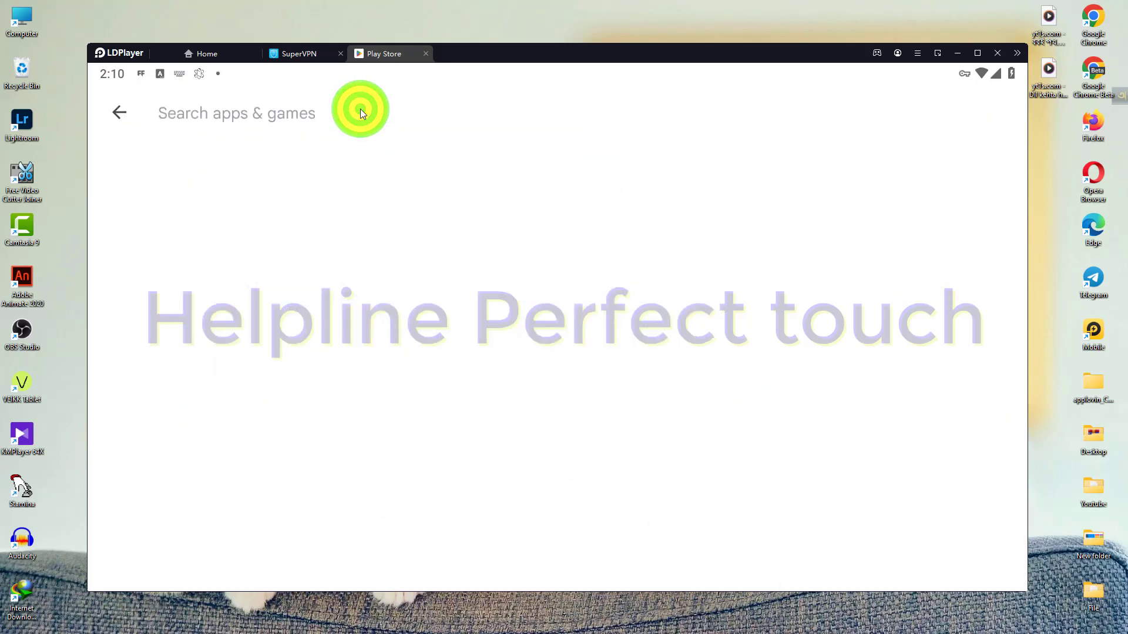
{"action": "type", "text": "pure"}
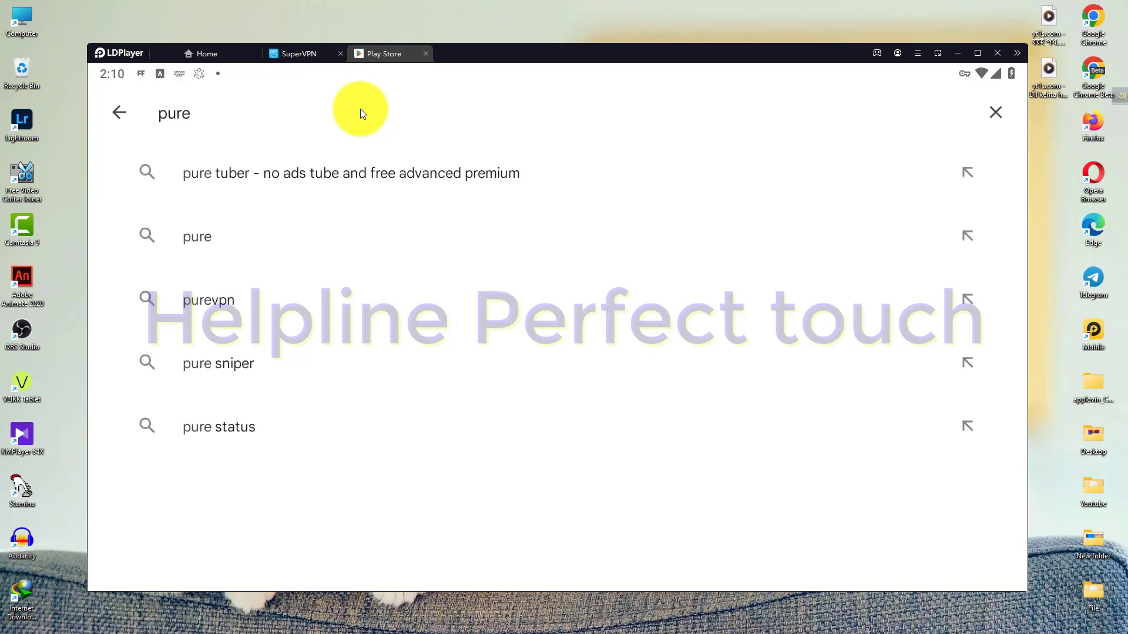
{"action": "key", "text": "Return"}
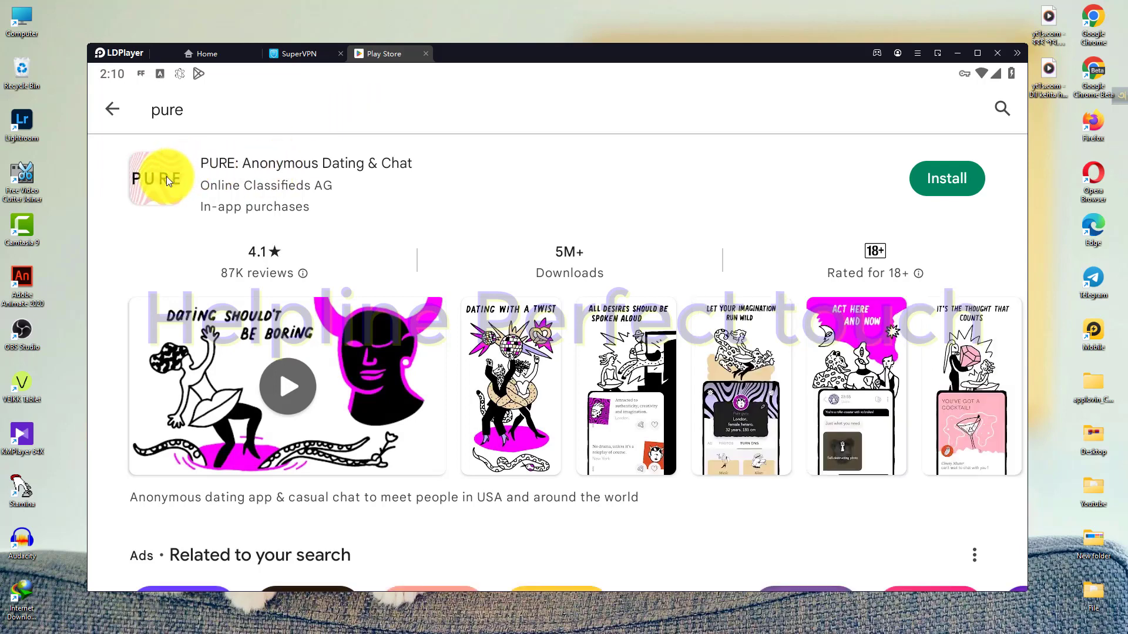
Examine the dating apps advertised under "Related to your search" in the results, in an enlarged emulator window.
{"action": "scroll", "coordinate": [160, 171], "scroll_direction": "down", "scroll_amount": 3}
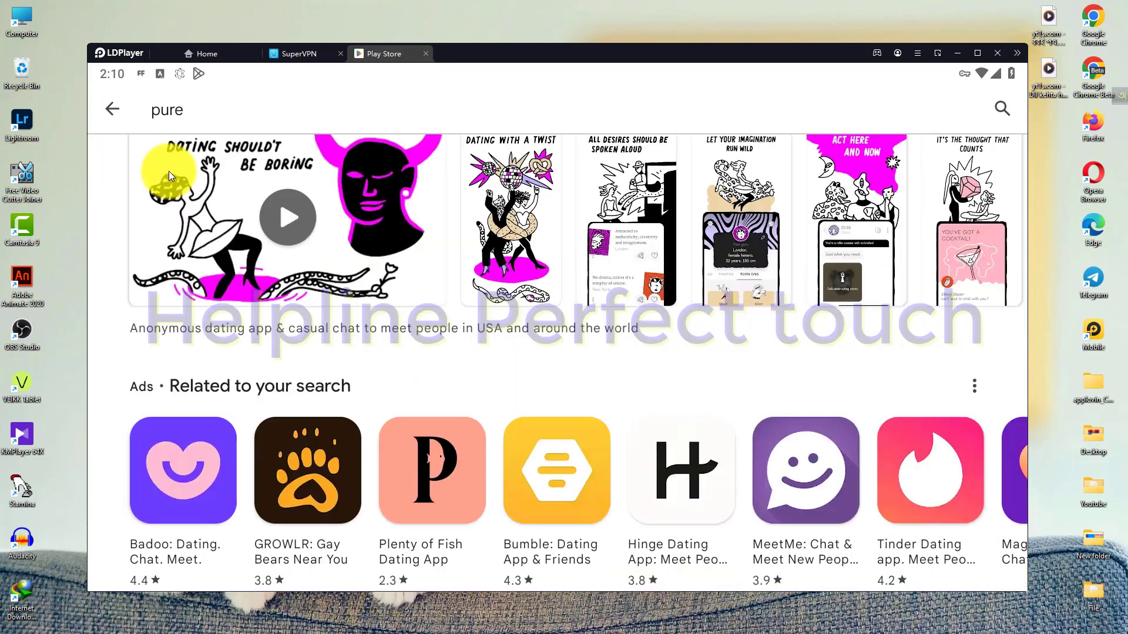
{"action": "scroll", "coordinate": [168, 171], "scroll_direction": "down", "scroll_amount": 1}
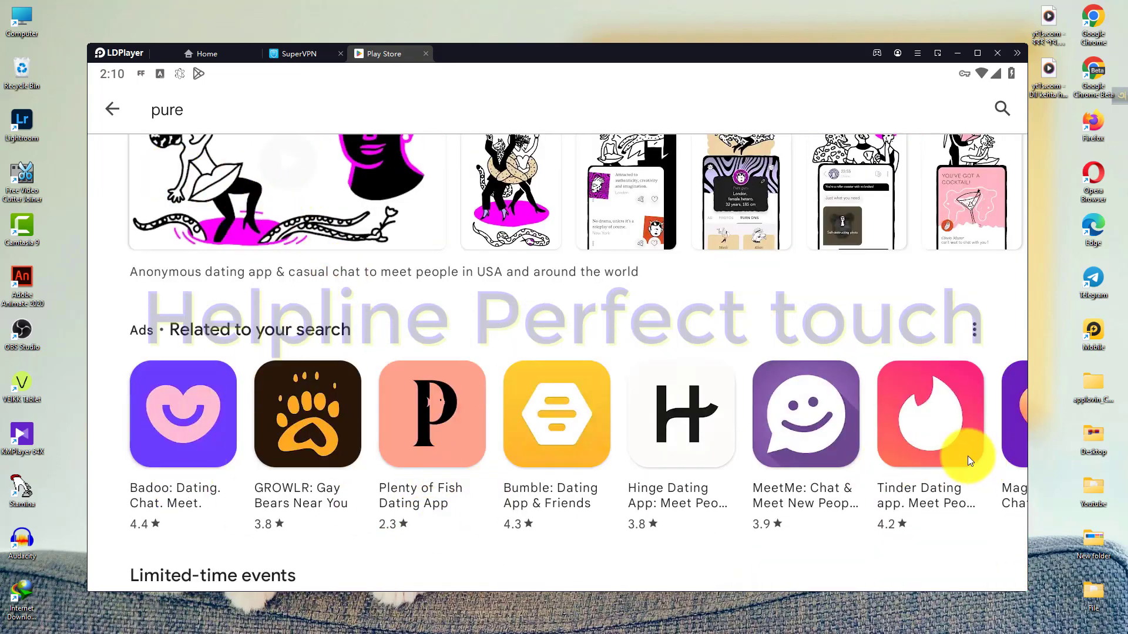
{"action": "scroll", "coordinate": [693, 514], "scroll_direction": "down", "scroll_amount": 2}
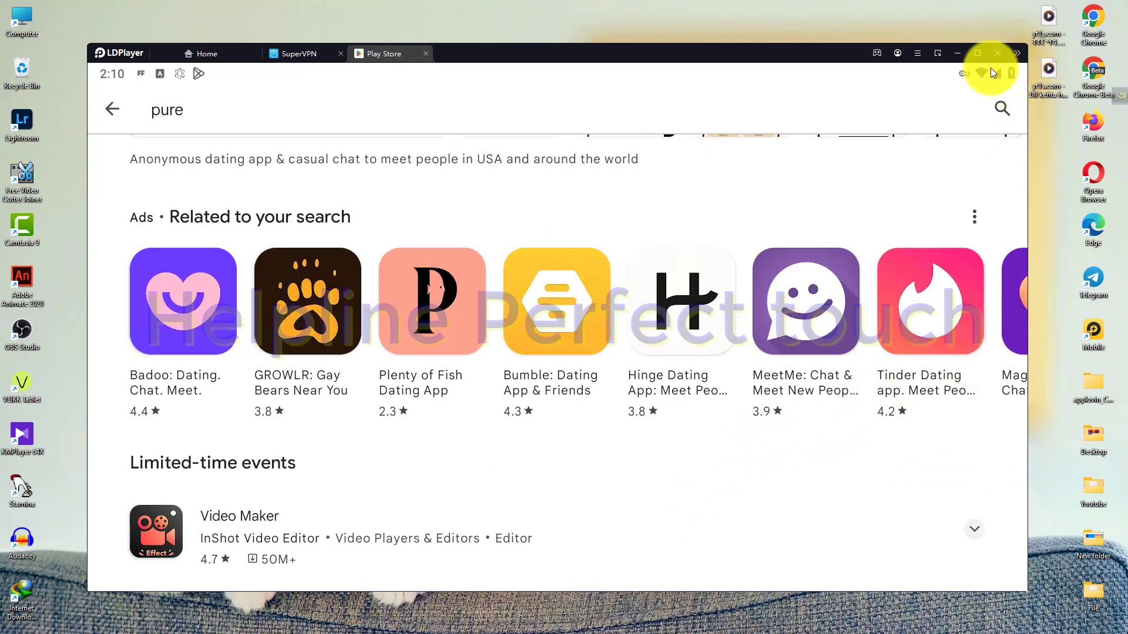
{"action": "left_click", "coordinate": [978, 54]}
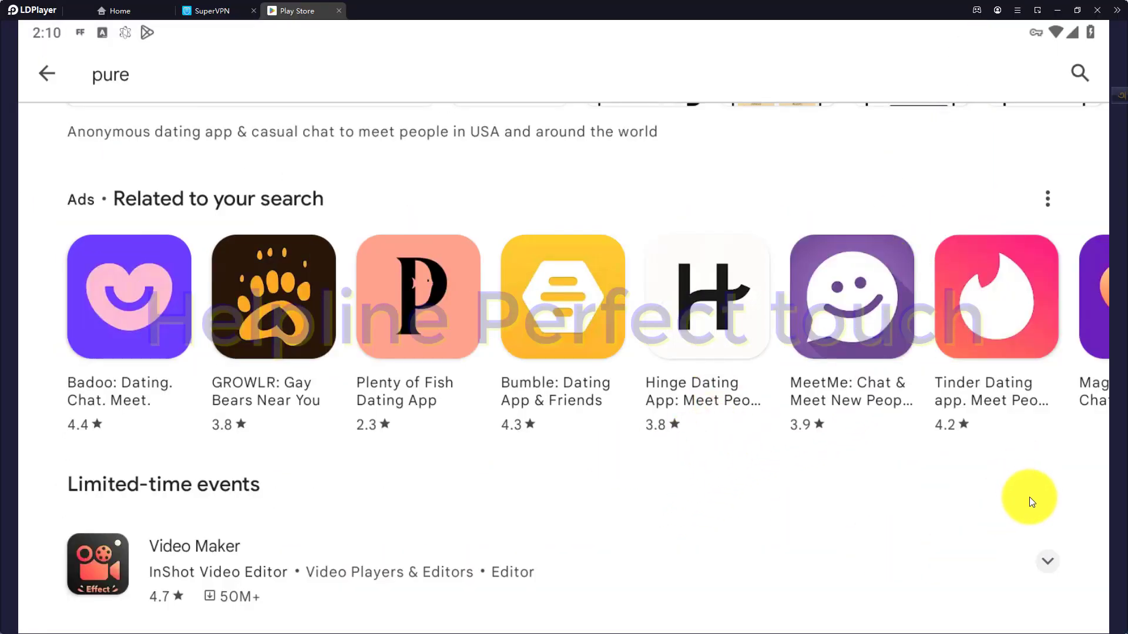
{"action": "left_click_drag", "start_coordinate": [897, 331], "coordinate": [314, 323]}
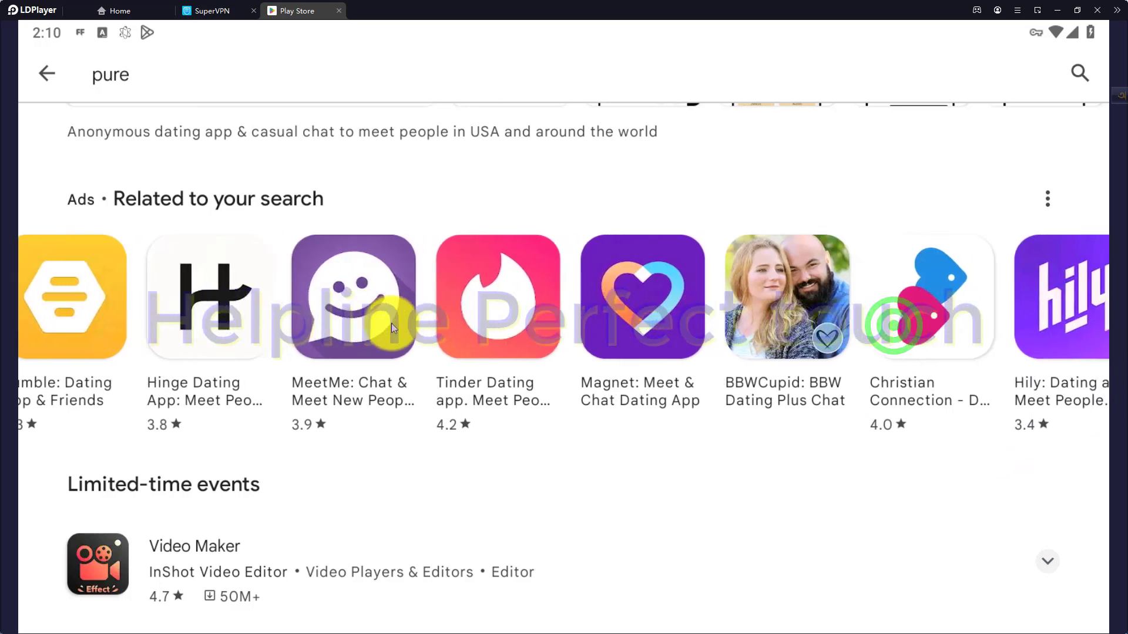
{"action": "left_click_drag", "start_coordinate": [890, 335], "coordinate": [390, 349]}
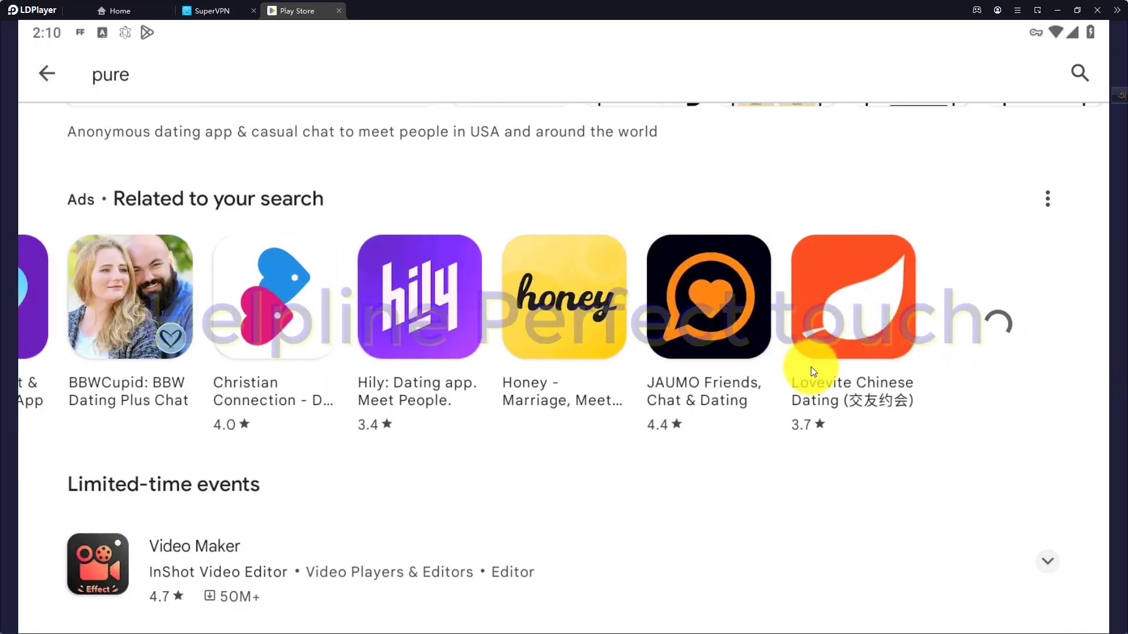
{"action": "left_click_drag", "start_coordinate": [812, 339], "coordinate": [372, 347]}
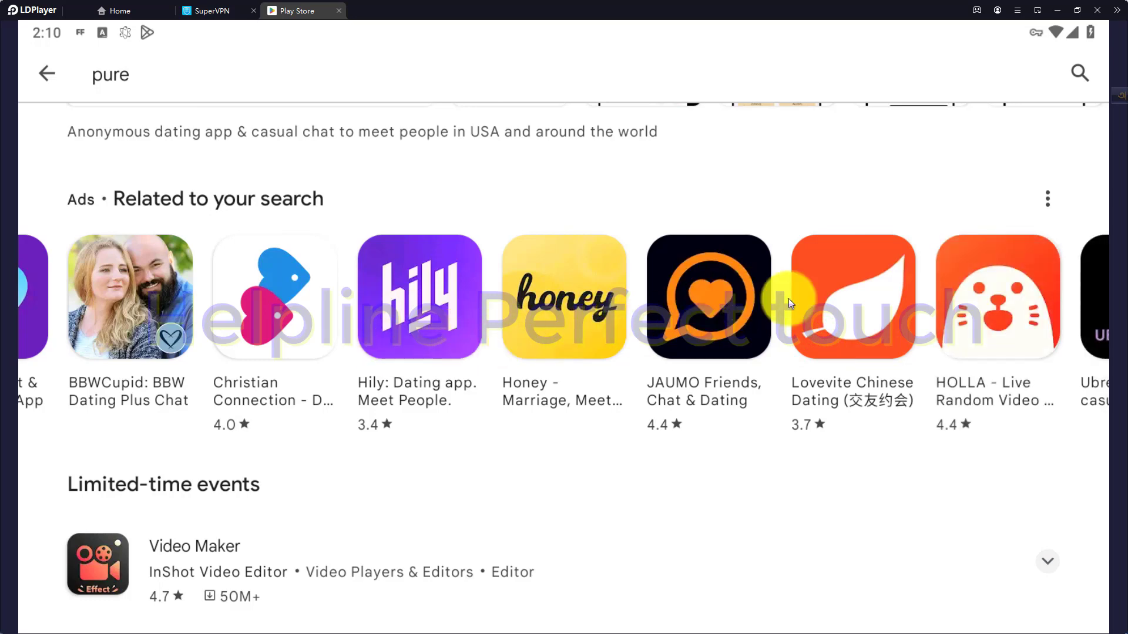
{"action": "left_click_drag", "start_coordinate": [788, 299], "coordinate": [203, 375]}
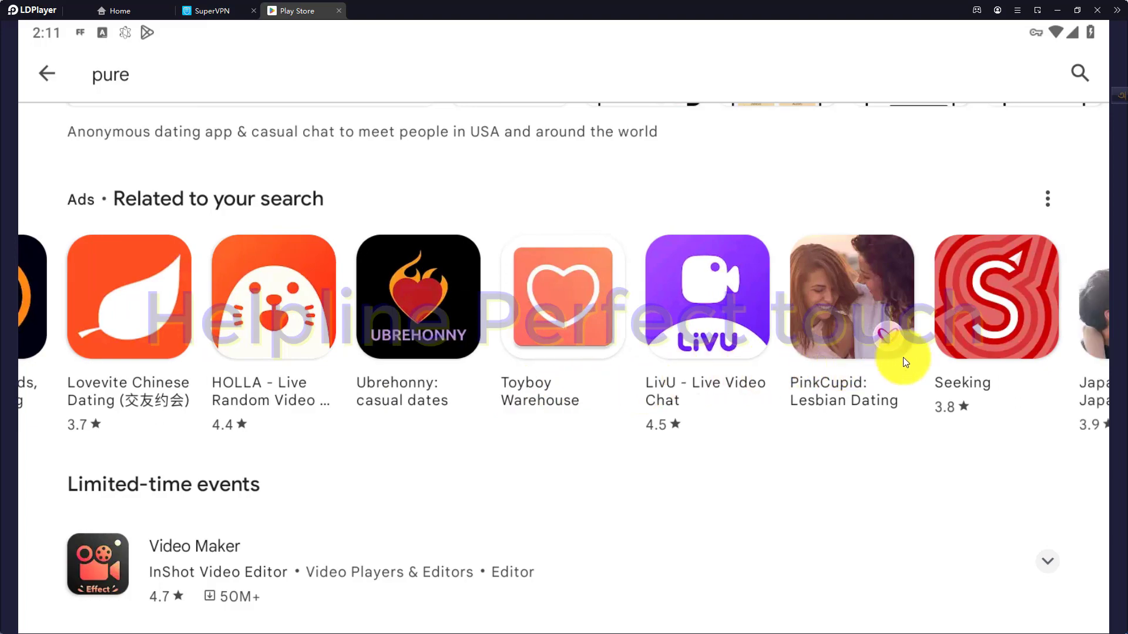
{"action": "left_click_drag", "start_coordinate": [918, 351], "coordinate": [427, 386]}
{"action": "left_click", "coordinate": [989, 334]}
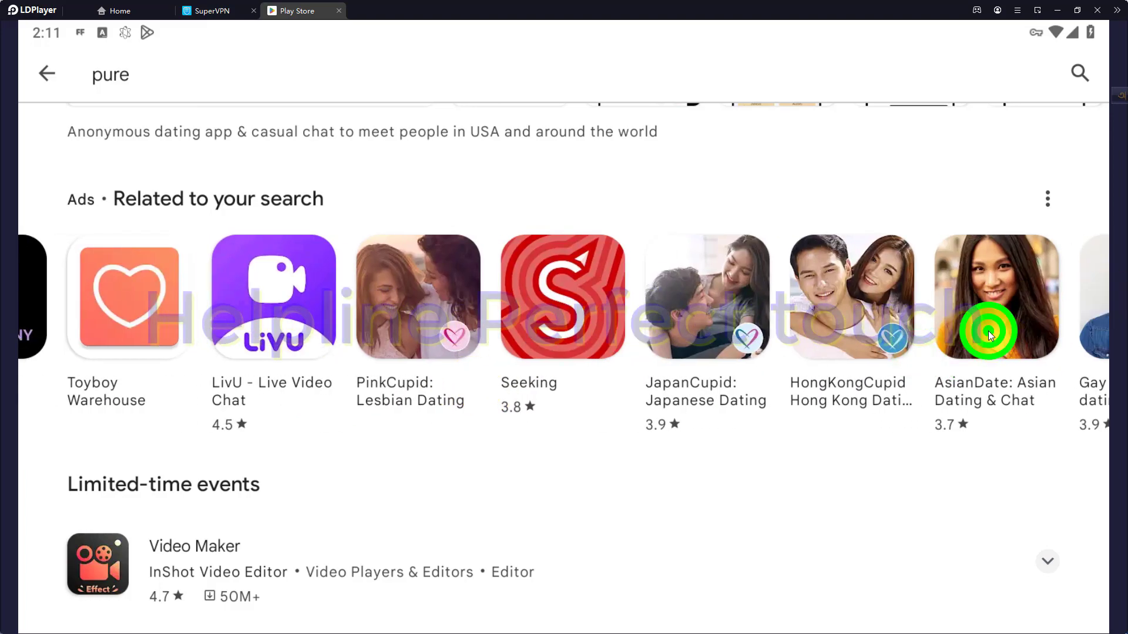
{"action": "left_click_drag", "start_coordinate": [990, 336], "coordinate": [640, 358]}
{"action": "left_click_drag", "start_coordinate": [939, 335], "coordinate": [649, 370]}
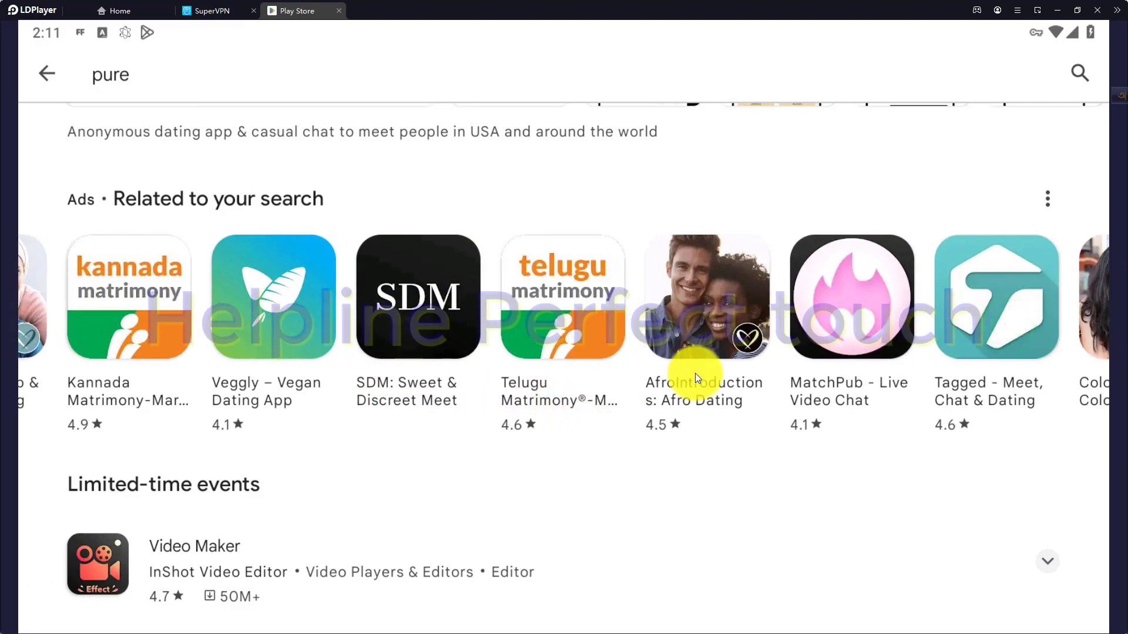
{"action": "left_click_drag", "start_coordinate": [893, 333], "coordinate": [639, 338]}
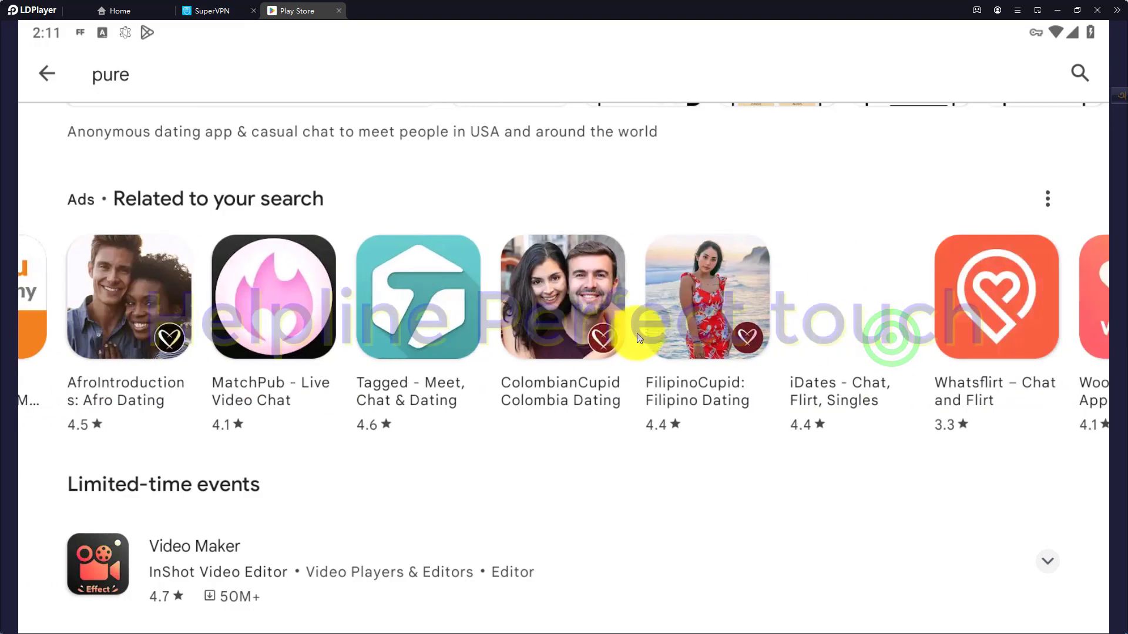
{"action": "left_click_drag", "start_coordinate": [1011, 289], "coordinate": [386, 504]}
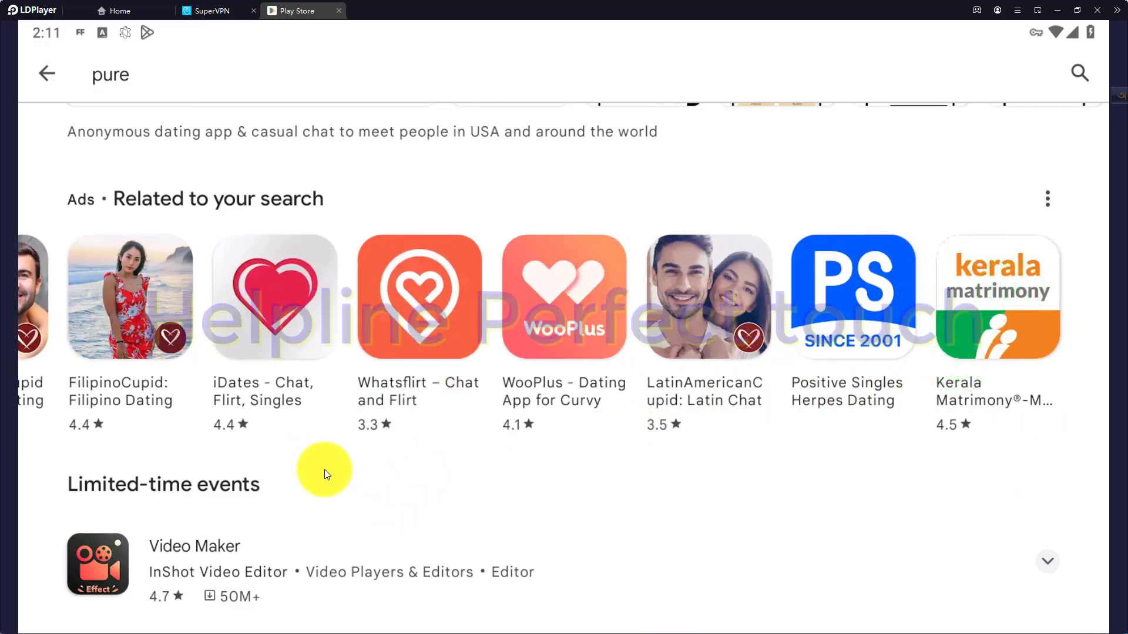
Browse the chat and dating apps suggested under "You might also like" further down the results.
{"action": "scroll", "coordinate": [321, 470], "scroll_direction": "down", "scroll_amount": 2}
{"action": "scroll", "coordinate": [322, 471], "scroll_direction": "down", "scroll_amount": 10}
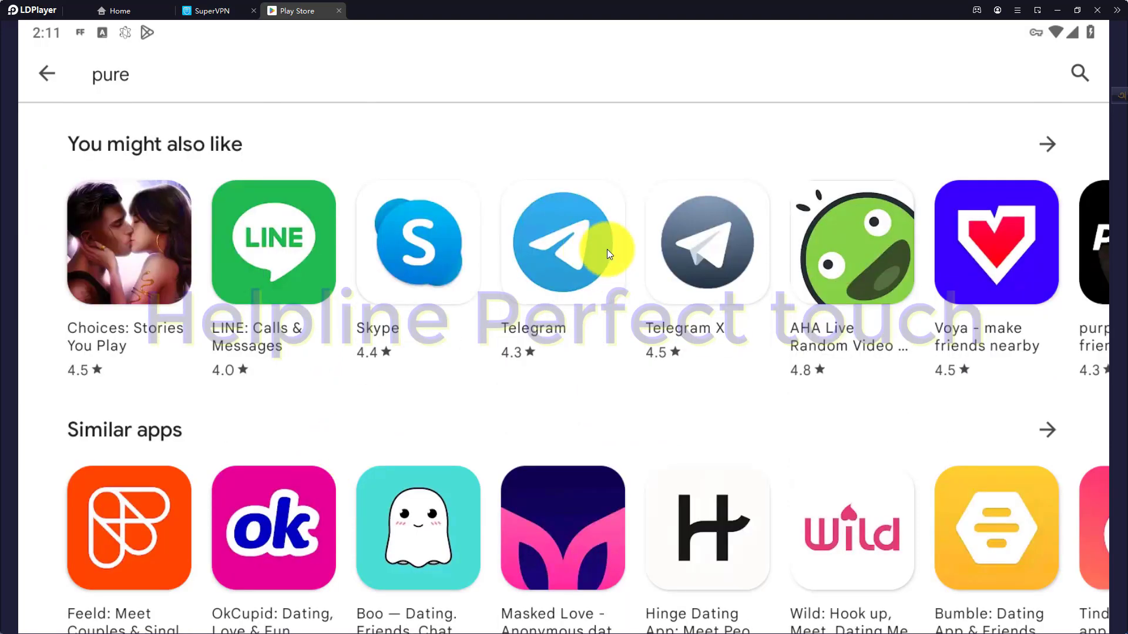
{"action": "left_click_drag", "start_coordinate": [607, 249], "coordinate": [416, 253]}
{"action": "left_click_drag", "start_coordinate": [791, 249], "coordinate": [414, 246]}
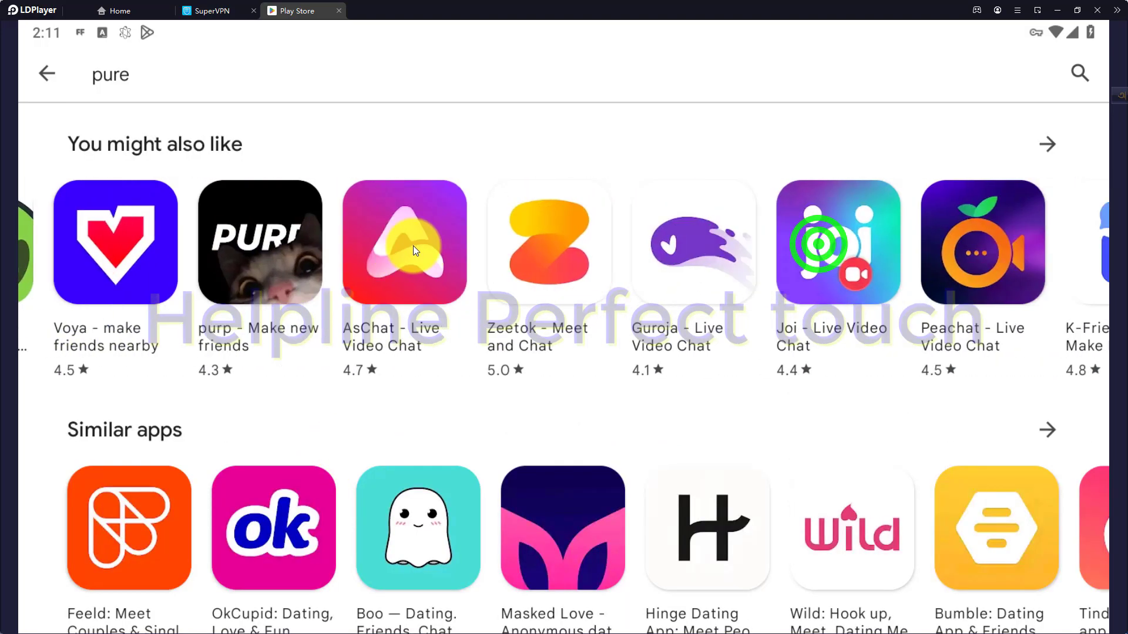
{"action": "left_click_drag", "start_coordinate": [975, 242], "coordinate": [466, 210]}
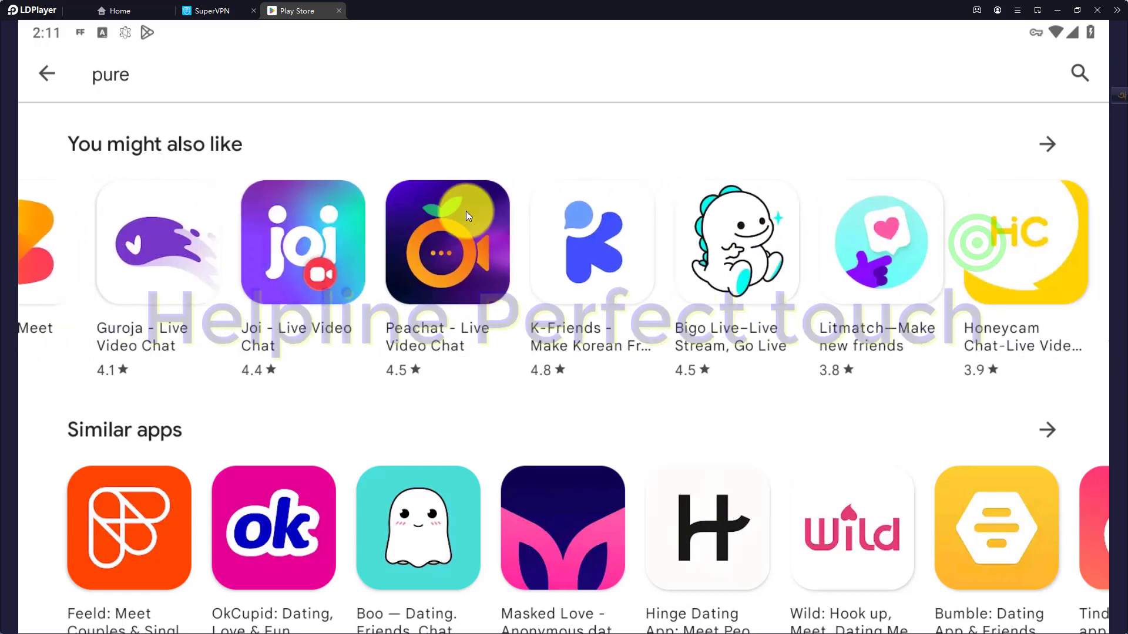
{"action": "left_click_drag", "start_coordinate": [943, 235], "coordinate": [488, 266]}
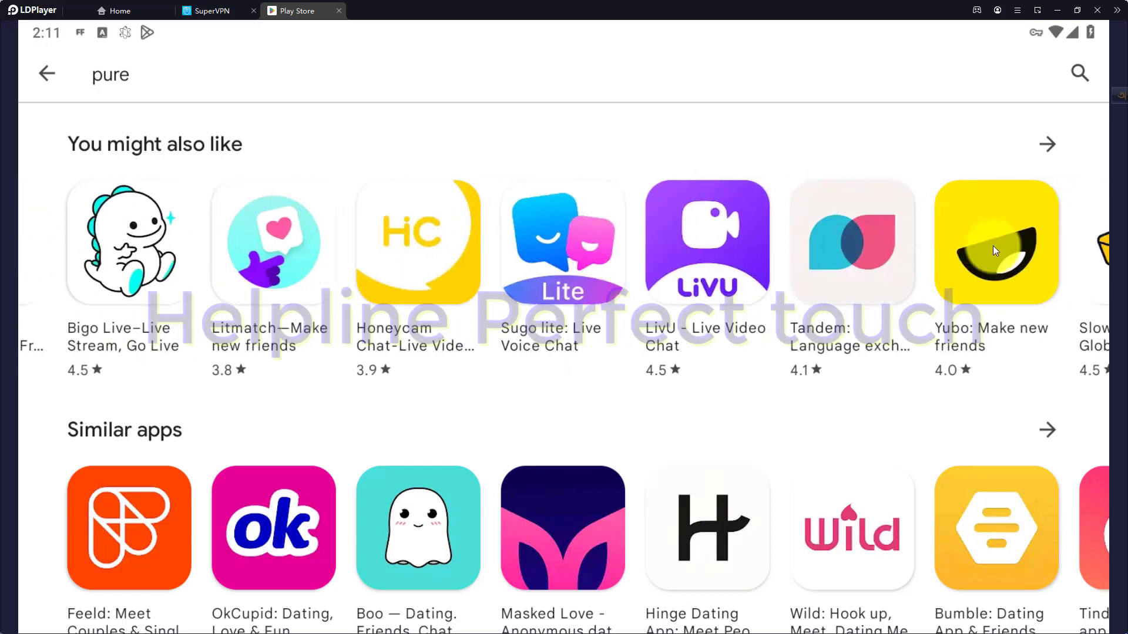
{"action": "left_click_drag", "start_coordinate": [994, 251], "coordinate": [409, 289]}
{"action": "left_click_drag", "start_coordinate": [848, 265], "coordinate": [592, 308]}
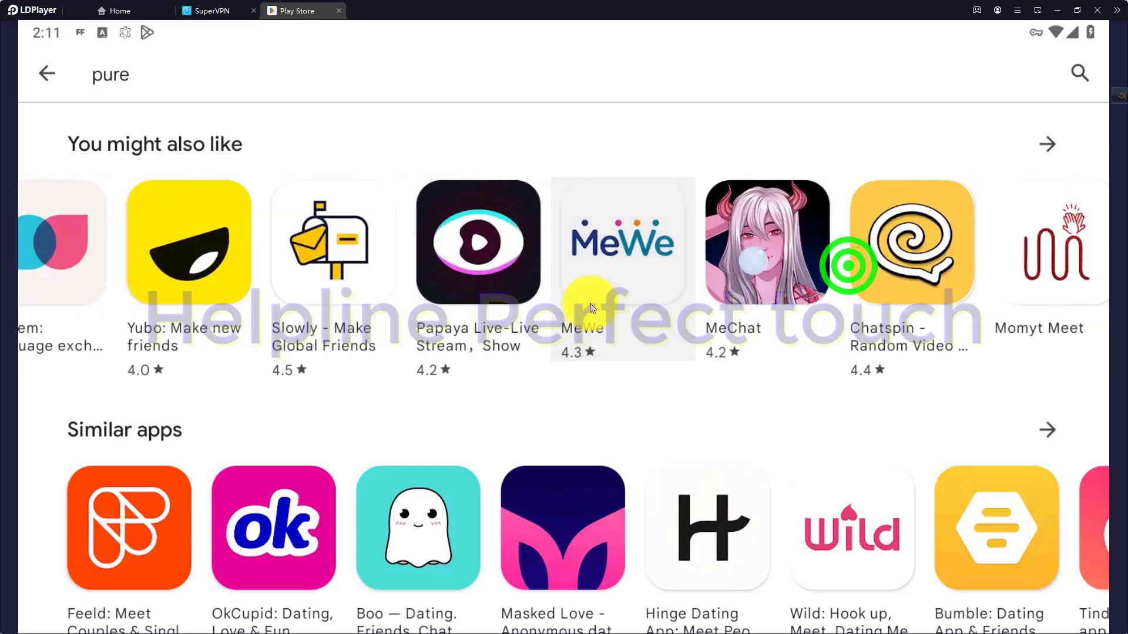
{"action": "left_click_drag", "start_coordinate": [865, 277], "coordinate": [564, 288]}
{"action": "left_click_drag", "start_coordinate": [863, 253], "coordinate": [537, 280]}
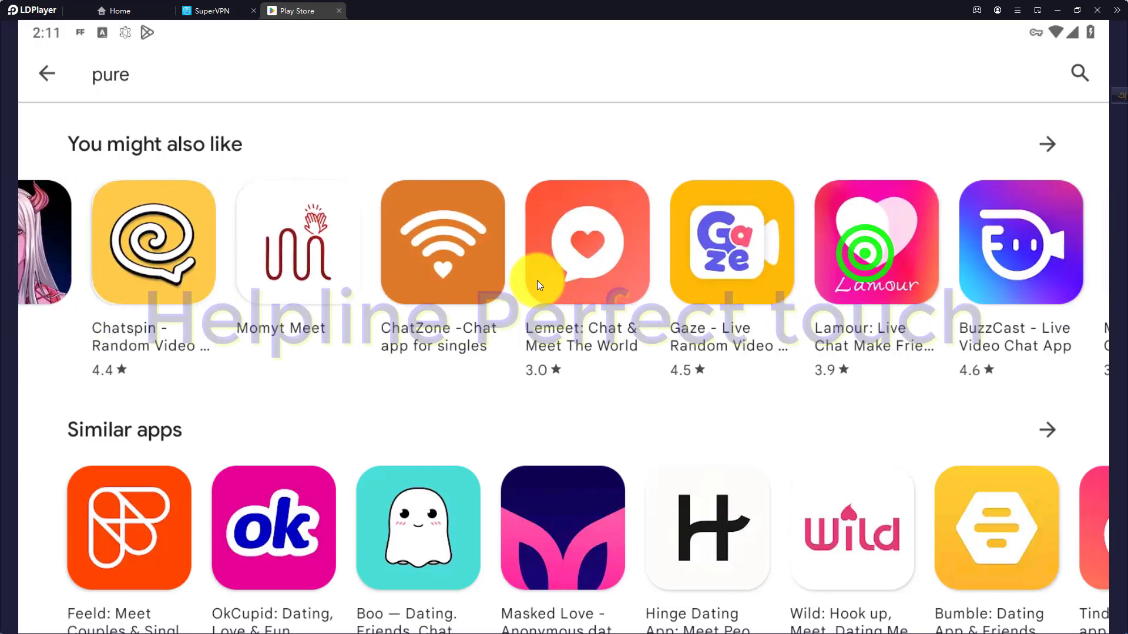
{"action": "left_click_drag", "start_coordinate": [844, 265], "coordinate": [666, 278]}
{"action": "left_click_drag", "start_coordinate": [952, 251], "coordinate": [450, 348]}
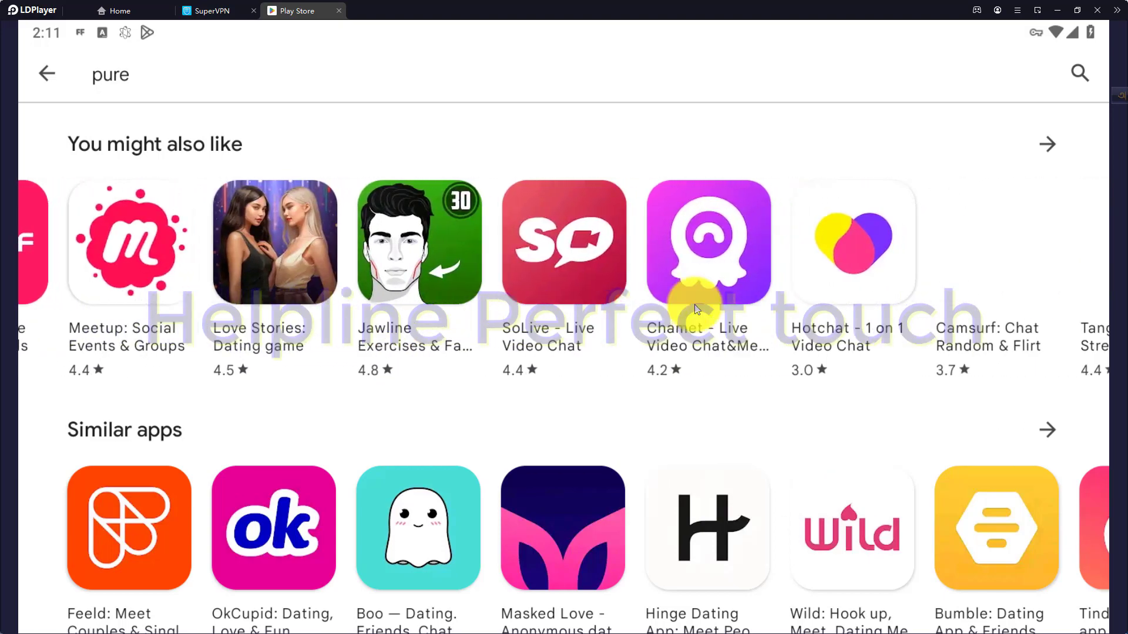
Browse the remaining apps under "You might also like" and the dating apps listed in the "Similar apps" row.
{"action": "left_click_drag", "start_coordinate": [885, 297], "coordinate": [564, 294]}
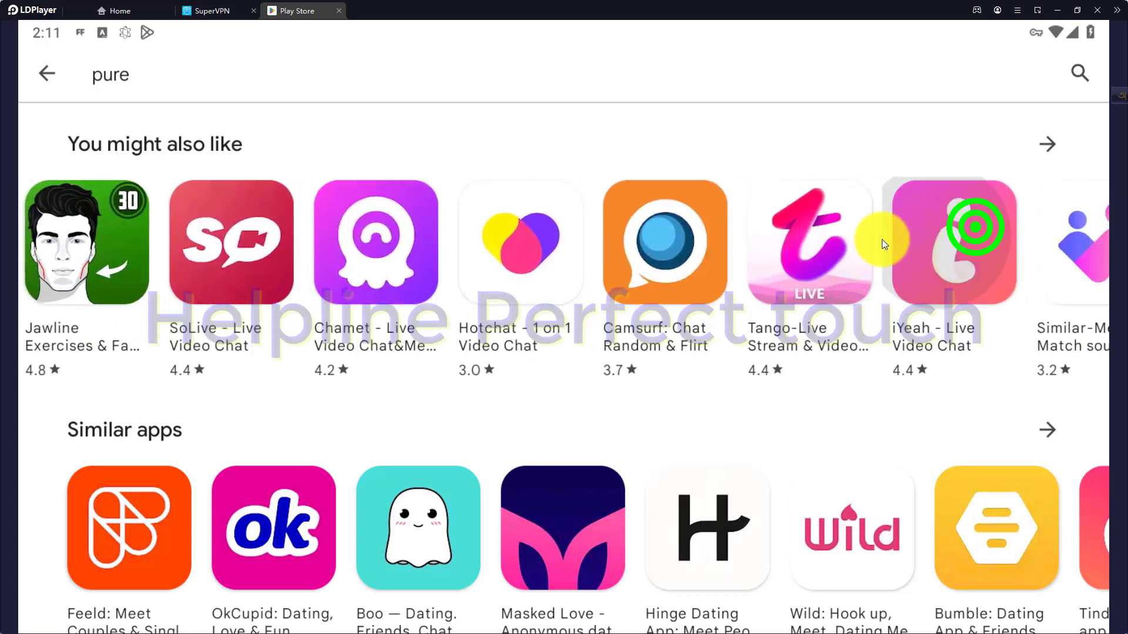
{"action": "left_click_drag", "start_coordinate": [882, 241], "coordinate": [691, 288]}
{"action": "left_click_drag", "start_coordinate": [841, 249], "coordinate": [515, 296]}
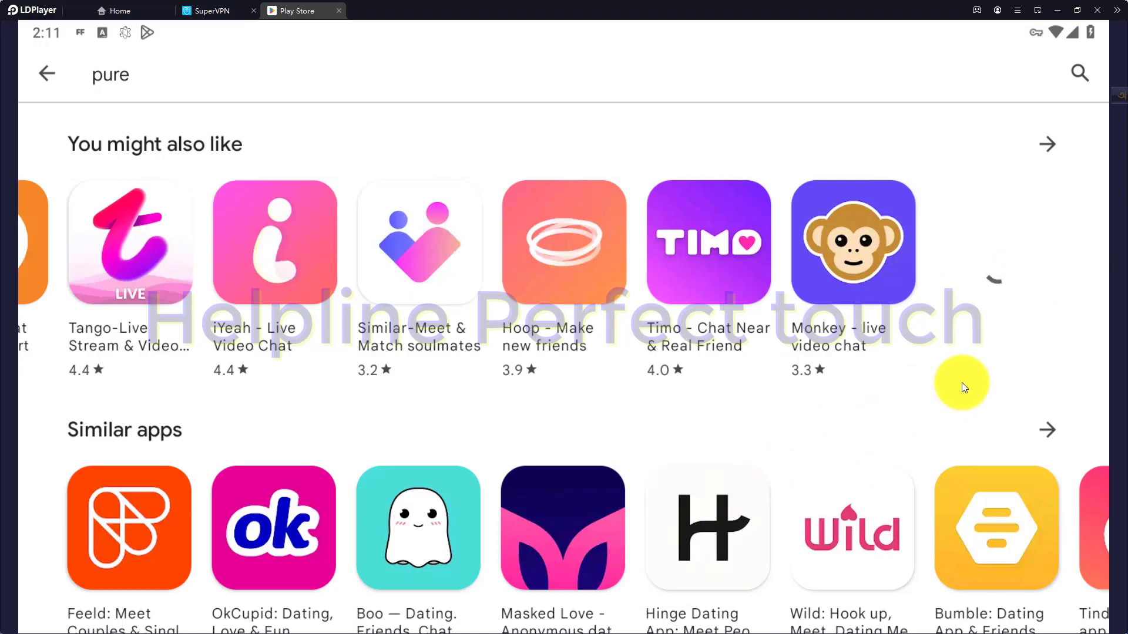
{"action": "scroll", "coordinate": [940, 423], "scroll_direction": "down", "scroll_amount": 1}
{"action": "left_click_drag", "start_coordinate": [919, 462], "coordinate": [531, 474]}
{"action": "left_click_drag", "start_coordinate": [773, 463], "coordinate": [356, 468]}
{"action": "left_click_drag", "start_coordinate": [868, 460], "coordinate": [679, 457]}
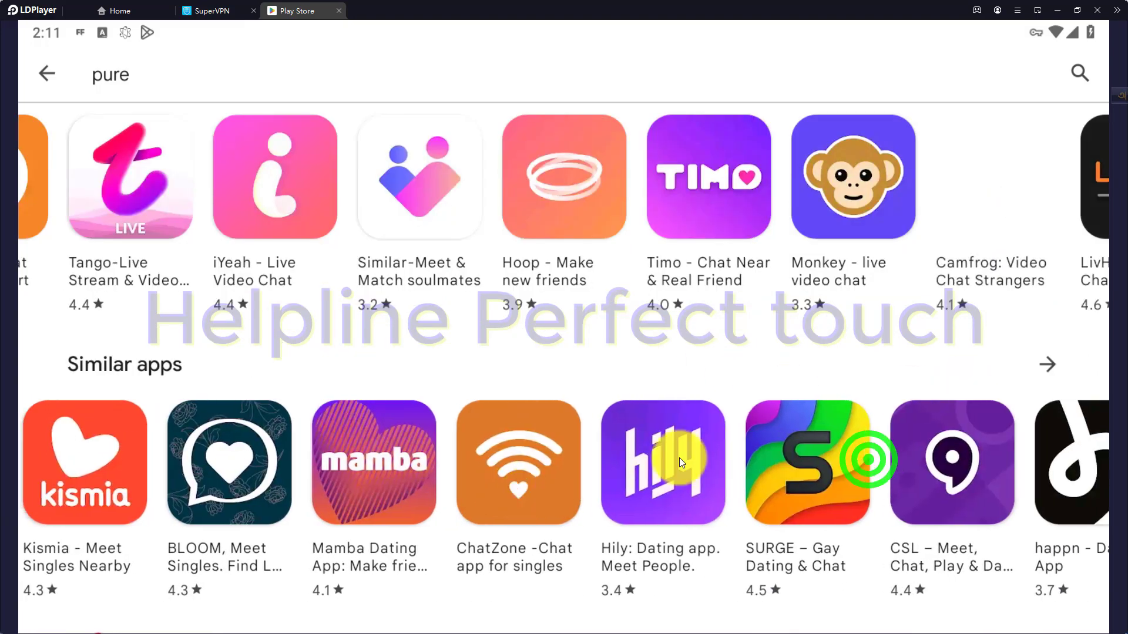
{"action": "left_click_drag", "start_coordinate": [945, 461], "coordinate": [542, 485]}
{"action": "left_click_drag", "start_coordinate": [878, 497], "coordinate": [624, 497]}
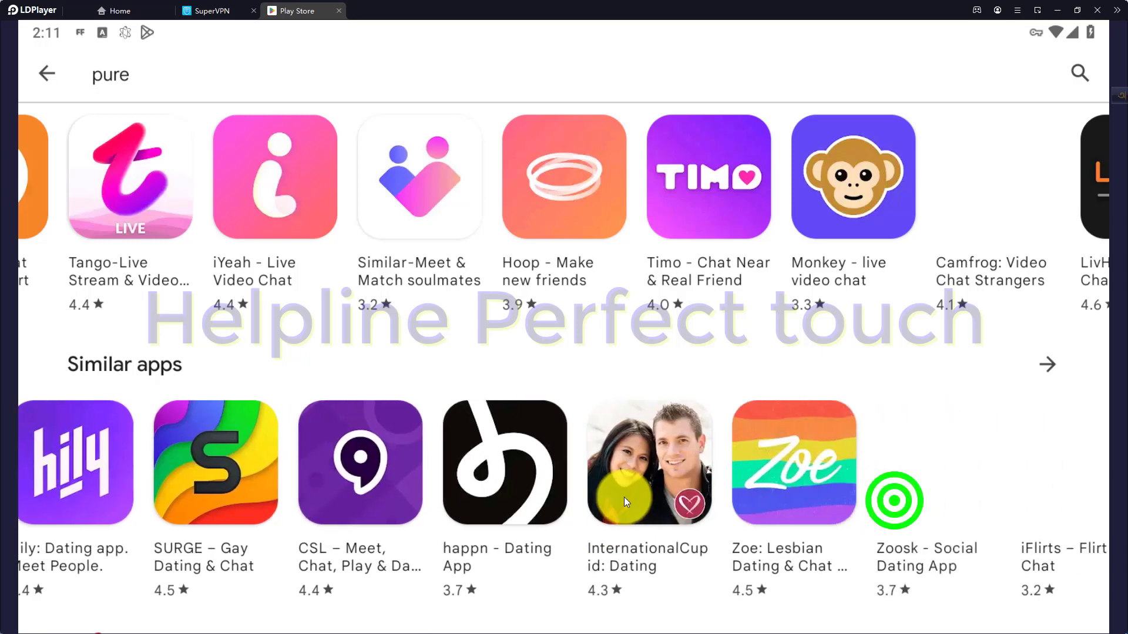
{"action": "left_click_drag", "start_coordinate": [1028, 468], "coordinate": [720, 455]}
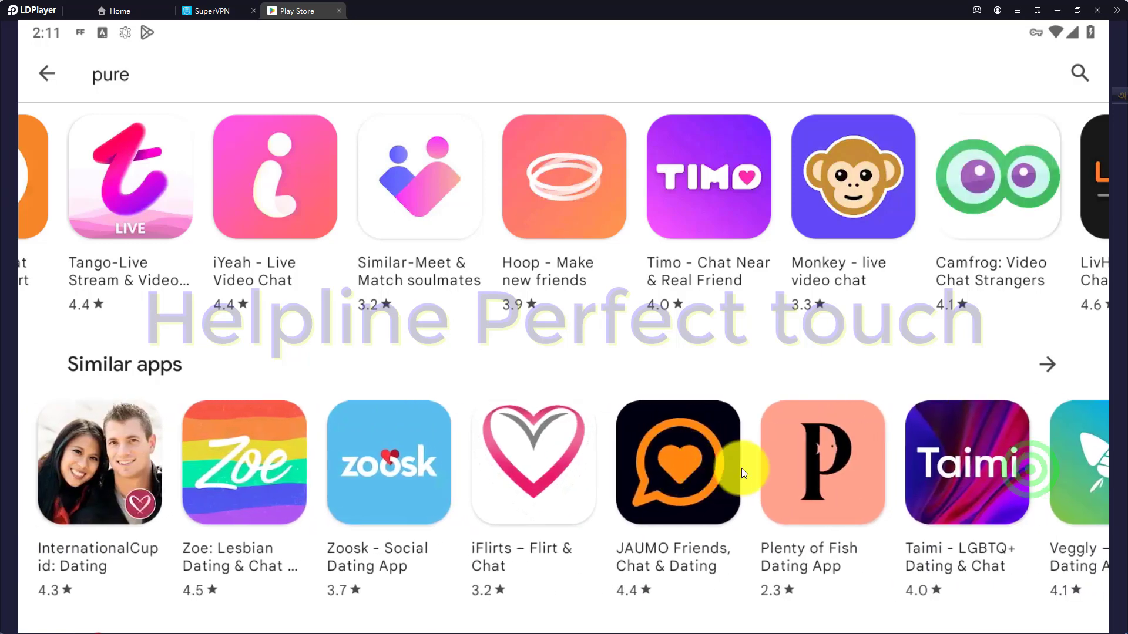
{"action": "left_click_drag", "start_coordinate": [918, 453], "coordinate": [325, 598]}
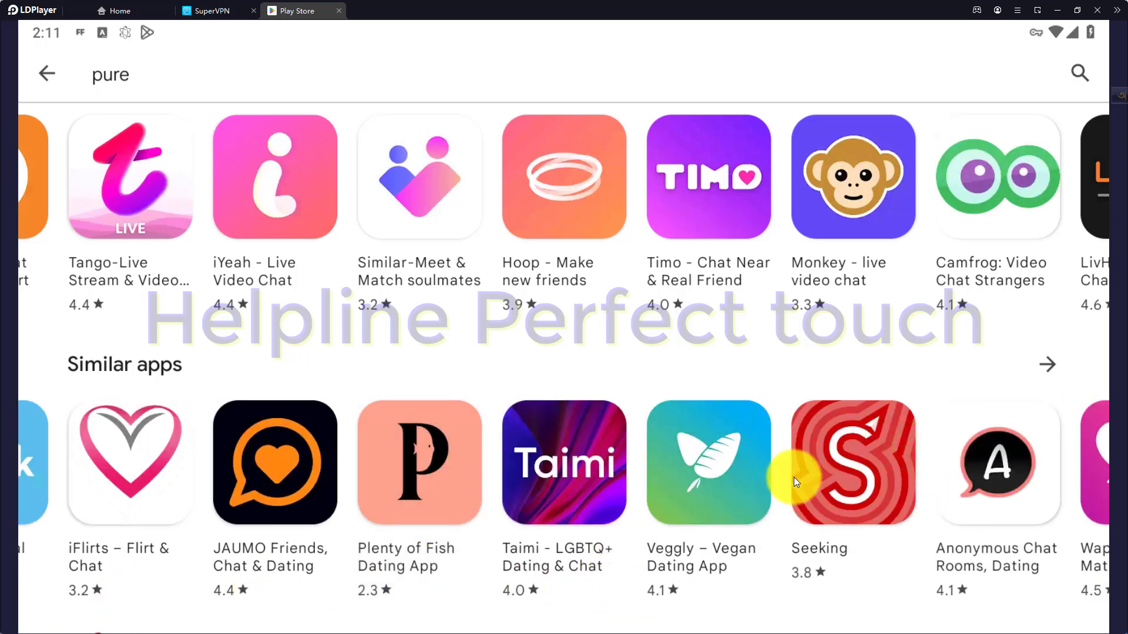
{"action": "left_click_drag", "start_coordinate": [800, 473], "coordinate": [356, 465]}
{"action": "left_click_drag", "start_coordinate": [902, 449], "coordinate": [590, 459]}
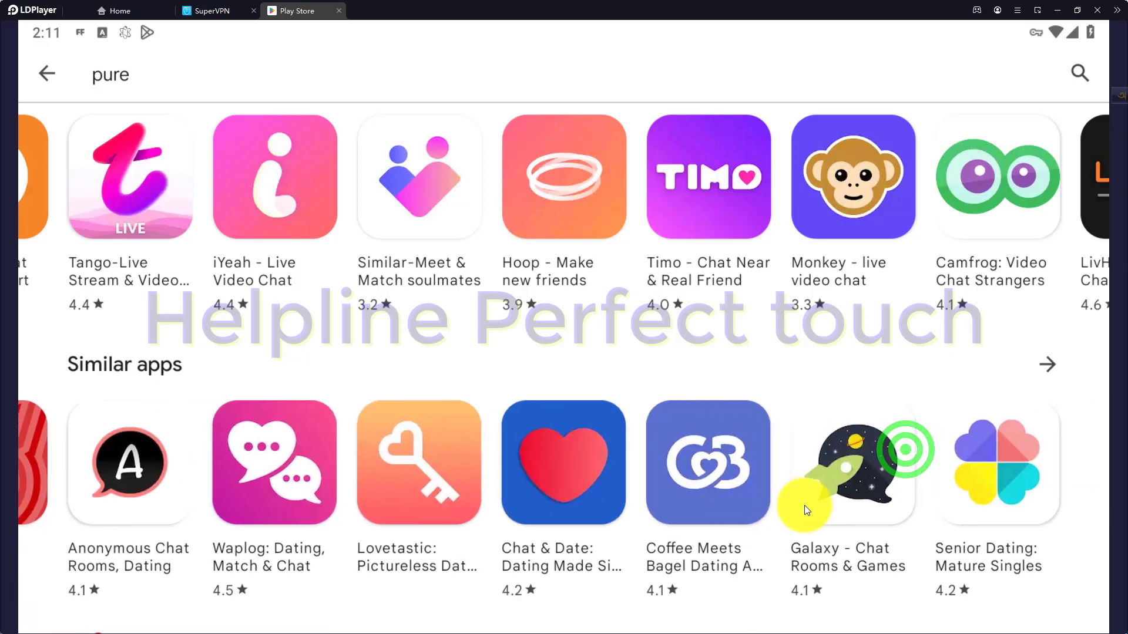
{"action": "left_click_drag", "start_coordinate": [908, 484], "coordinate": [755, 475]}
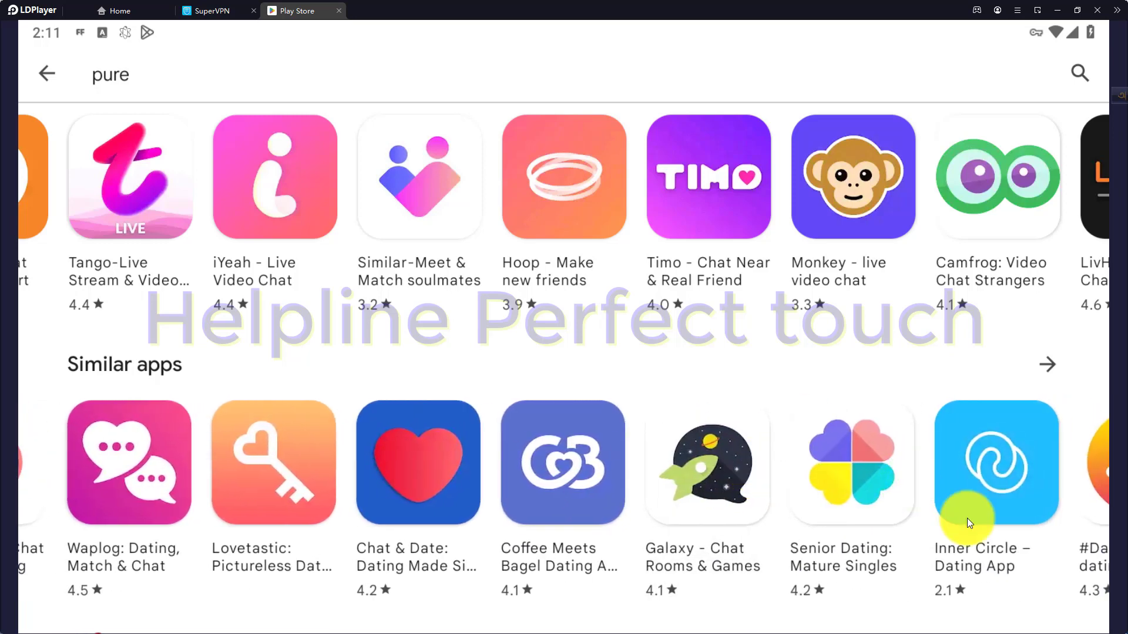
{"action": "left_click_drag", "start_coordinate": [918, 486], "coordinate": [682, 483]}
{"action": "left_click_drag", "start_coordinate": [632, 448], "coordinate": [501, 415]}
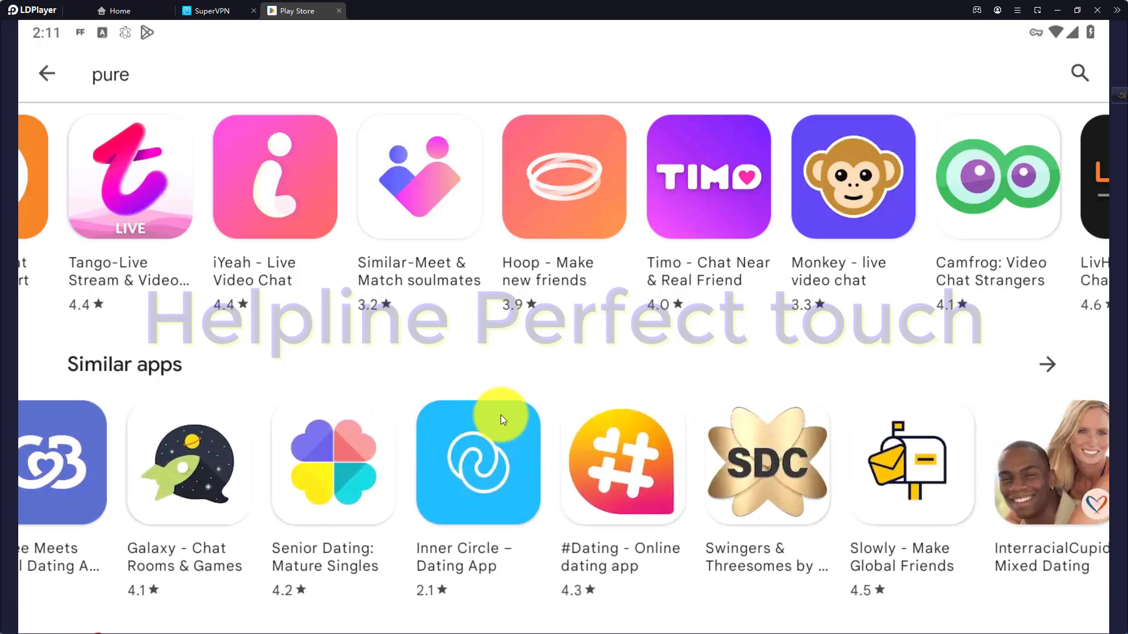
{"action": "left_click_drag", "start_coordinate": [893, 458], "coordinate": [583, 456]}
{"action": "left_click_drag", "start_coordinate": [804, 463], "coordinate": [559, 443]}
{"action": "left_click_drag", "start_coordinate": [1019, 435], "coordinate": [702, 488]}
{"action": "left_click_drag", "start_coordinate": [988, 466], "coordinate": [432, 507]}
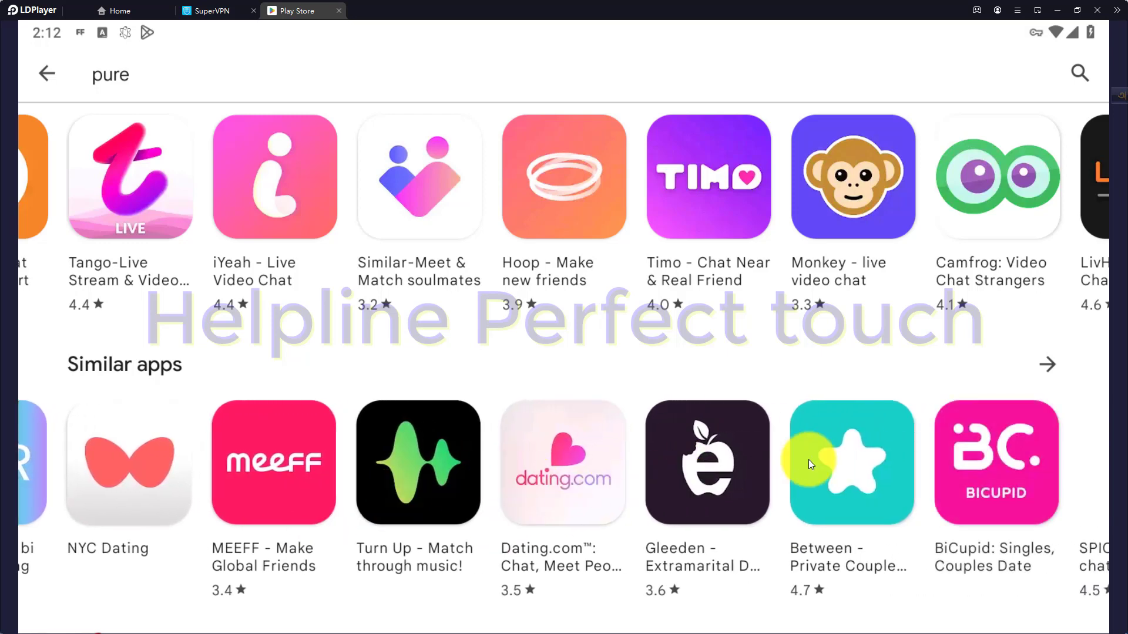
{"action": "left_click_drag", "start_coordinate": [966, 457], "coordinate": [770, 456]}
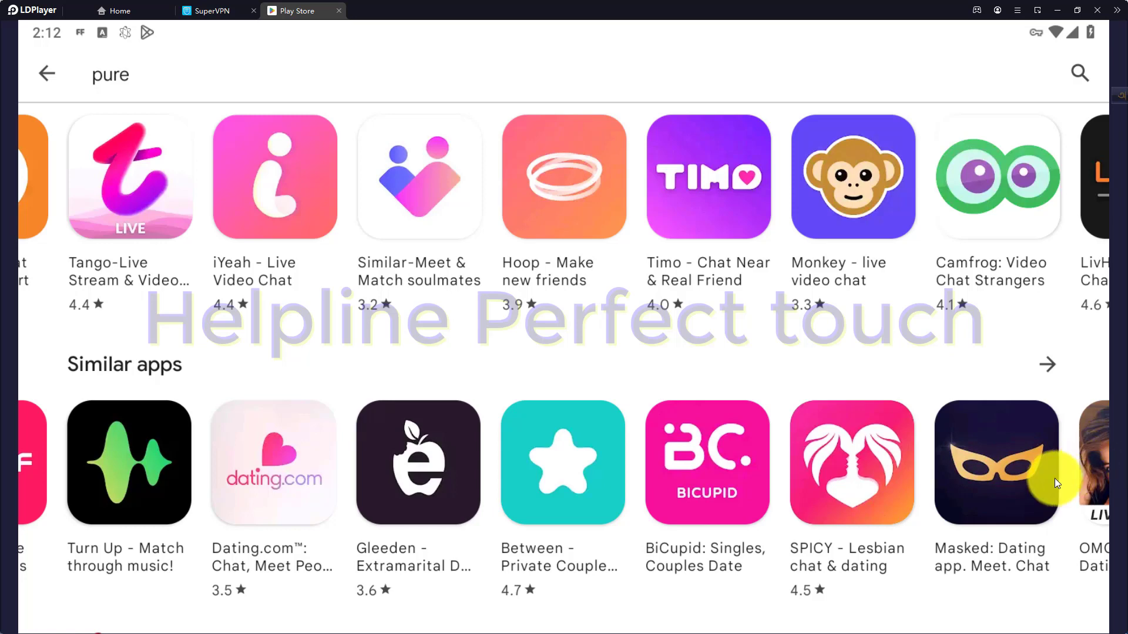
{"action": "mouse_move", "coordinate": [1055, 478]}
{"action": "left_mouse_down"}
{"action": "mouse_move", "coordinate": [875, 478]}
{"action": "mouse_move", "coordinate": [738, 495]}
{"action": "mouse_move", "coordinate": [396, 470]}
{"action": "left_mouse_up"}
{"action": "left_click_drag", "start_coordinate": [841, 480], "coordinate": [678, 484]}
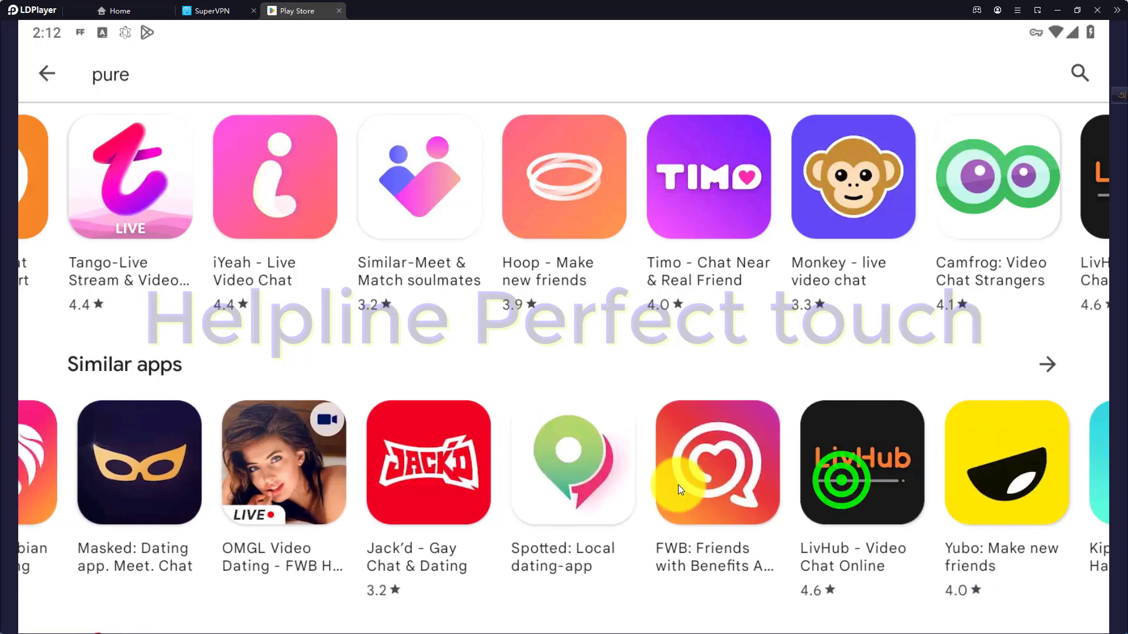
{"action": "left_click_drag", "start_coordinate": [956, 478], "coordinate": [593, 496]}
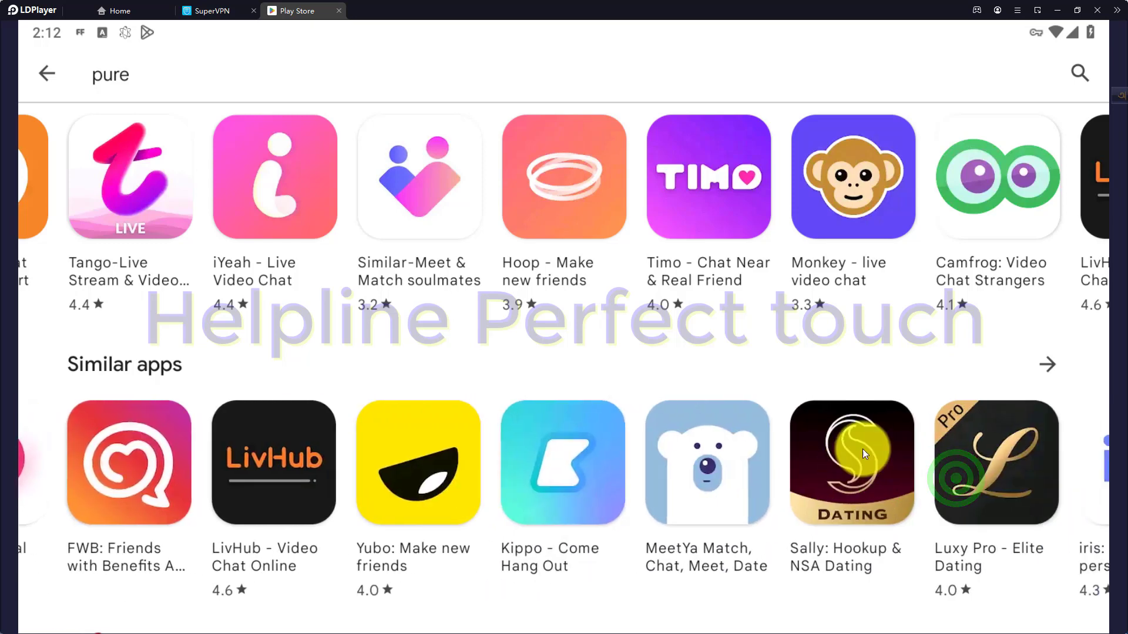
{"action": "left_click_drag", "start_coordinate": [903, 460], "coordinate": [688, 473]}
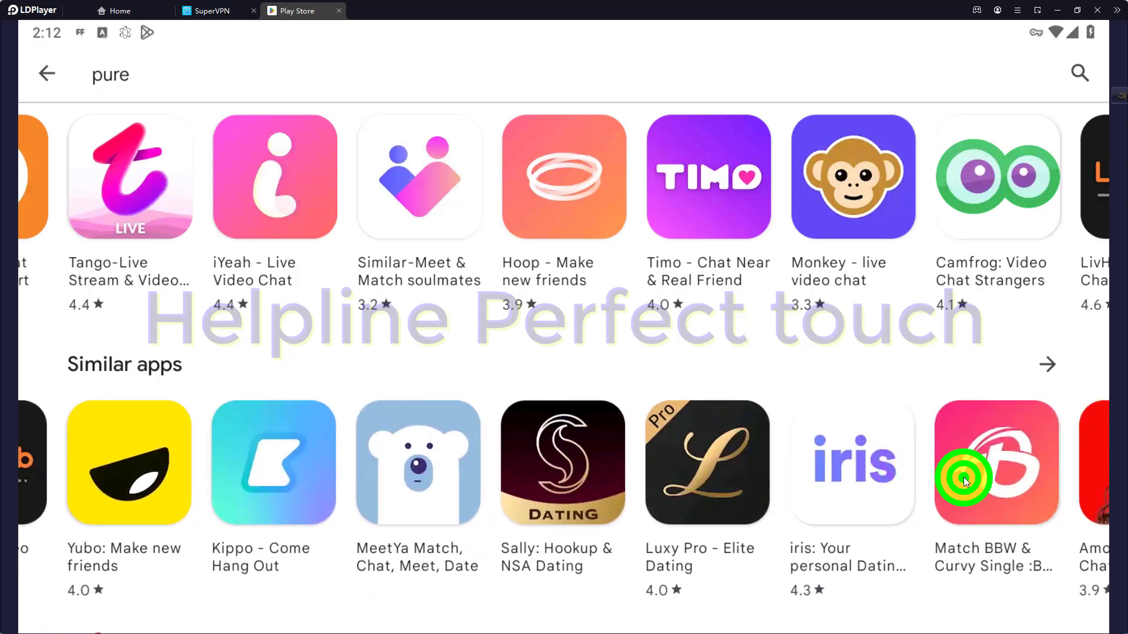
{"action": "left_click_drag", "start_coordinate": [963, 477], "coordinate": [750, 477]}
{"action": "left_click_drag", "start_coordinate": [1049, 486], "coordinate": [729, 483]}
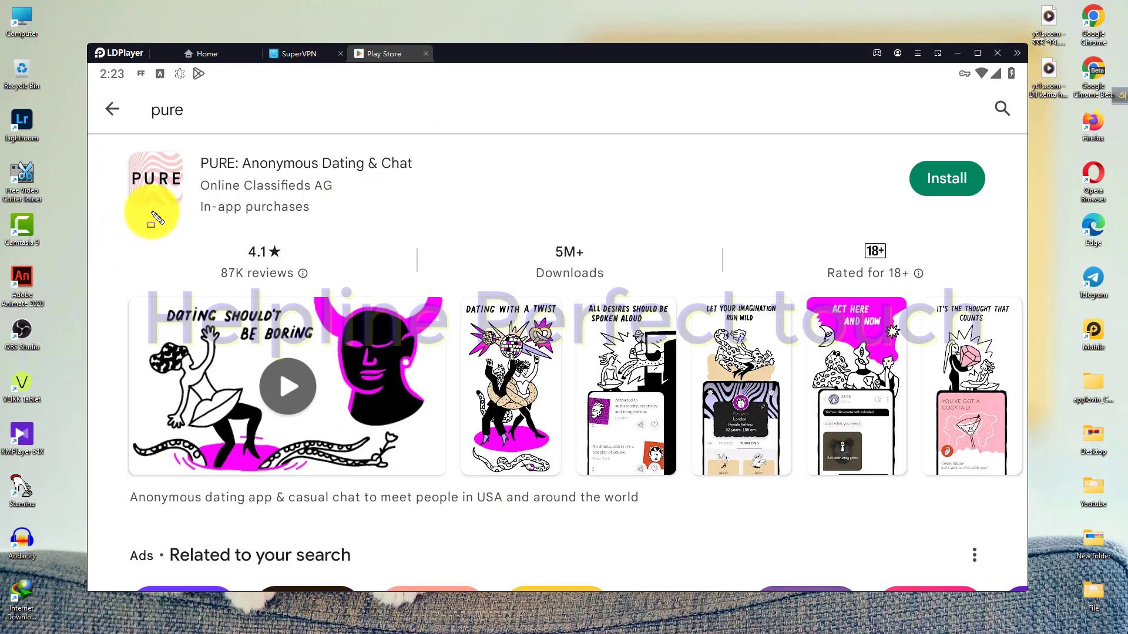
Outline the PURE: Anonymous Dating & Chat listing in the search results, then its icon.
{"action": "mouse_move", "coordinate": [111, 158]}
{"action": "left_mouse_down"}
{"action": "mouse_move", "coordinate": [320, 202]}
{"action": "mouse_move", "coordinate": [420, 208]}
{"action": "mouse_move", "coordinate": [426, 227]}
{"action": "left_mouse_up"}
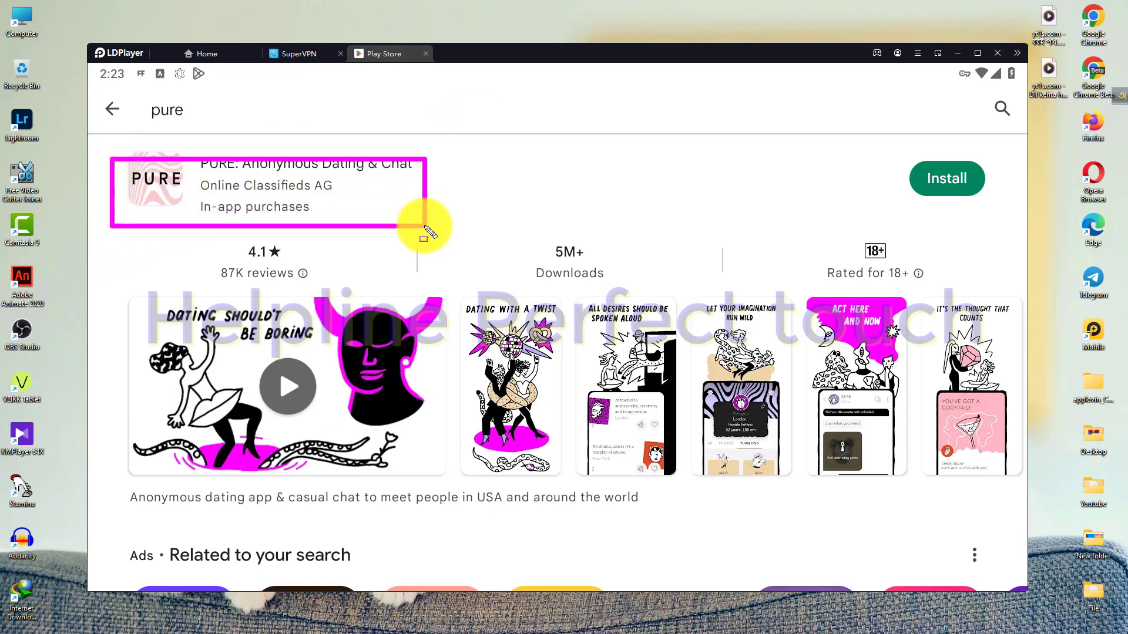
{"action": "key", "text": "Escape"}
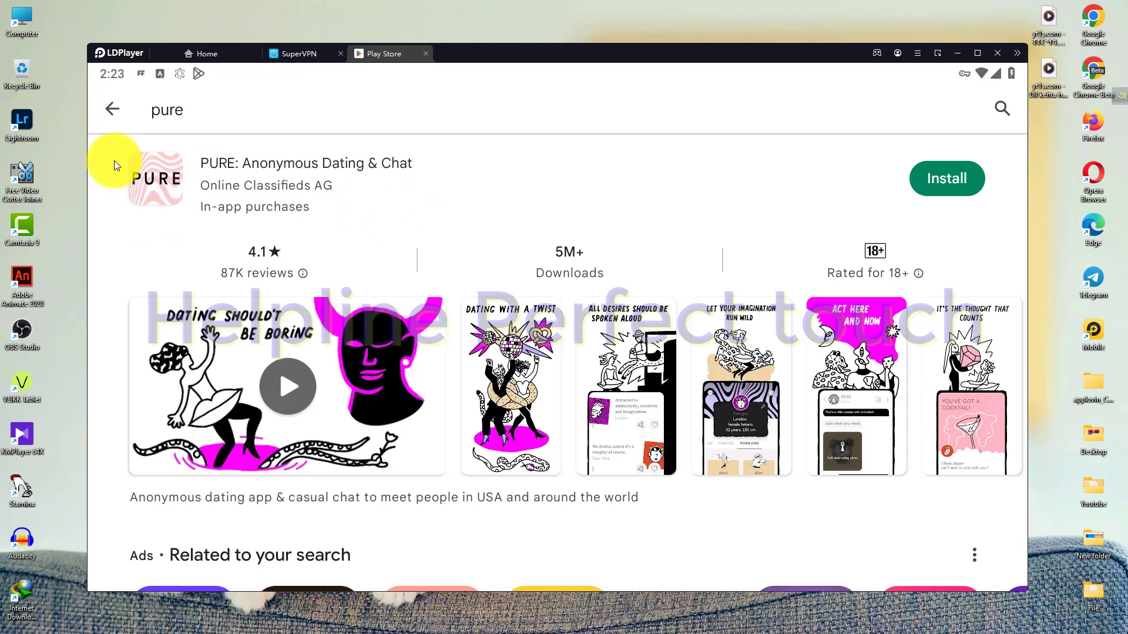
{"action": "left_click_drag", "start_coordinate": [109, 150], "coordinate": [195, 218]}
Skim the remaining "pure" search results and open the PURE: Anonymous Dating & Chat app page.
{"action": "scroll", "coordinate": [235, 232], "scroll_direction": "down", "scroll_amount": 4}
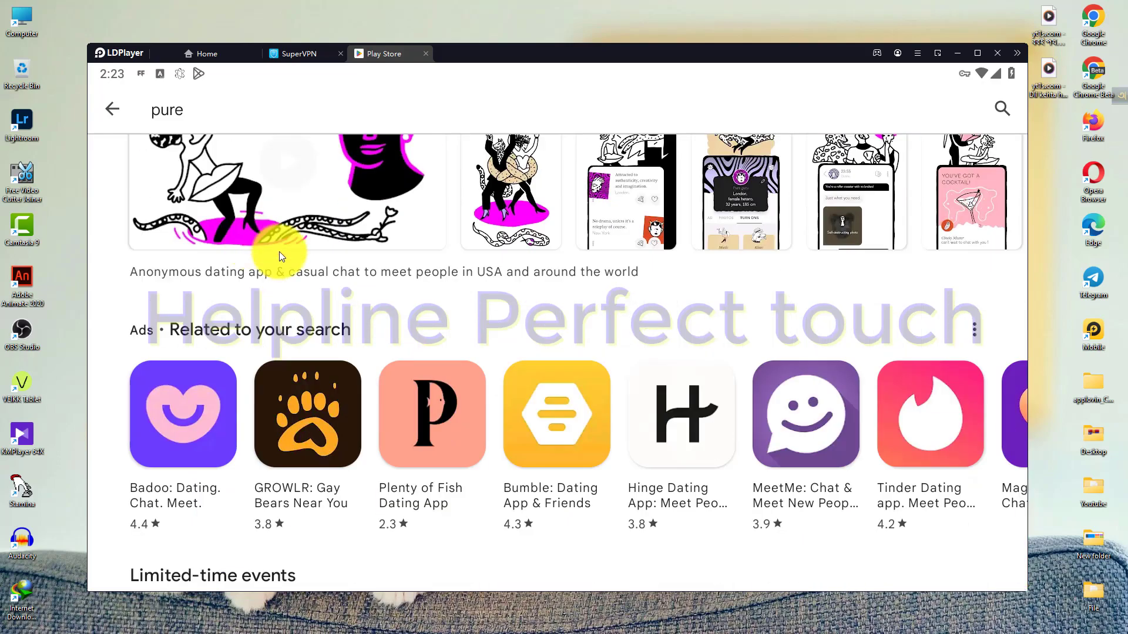
{"action": "scroll", "coordinate": [456, 312], "scroll_direction": "down", "scroll_amount": 15}
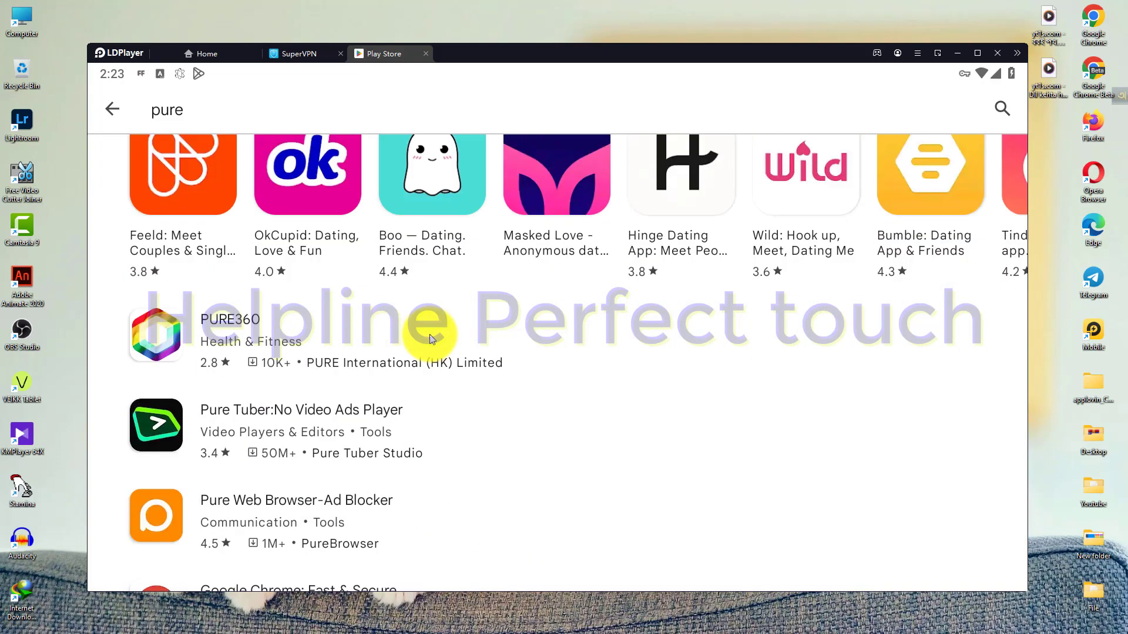
{"action": "scroll", "coordinate": [431, 340], "scroll_direction": "down", "scroll_amount": 5}
{"action": "scroll", "coordinate": [459, 434], "scroll_direction": "up", "scroll_amount": 20}
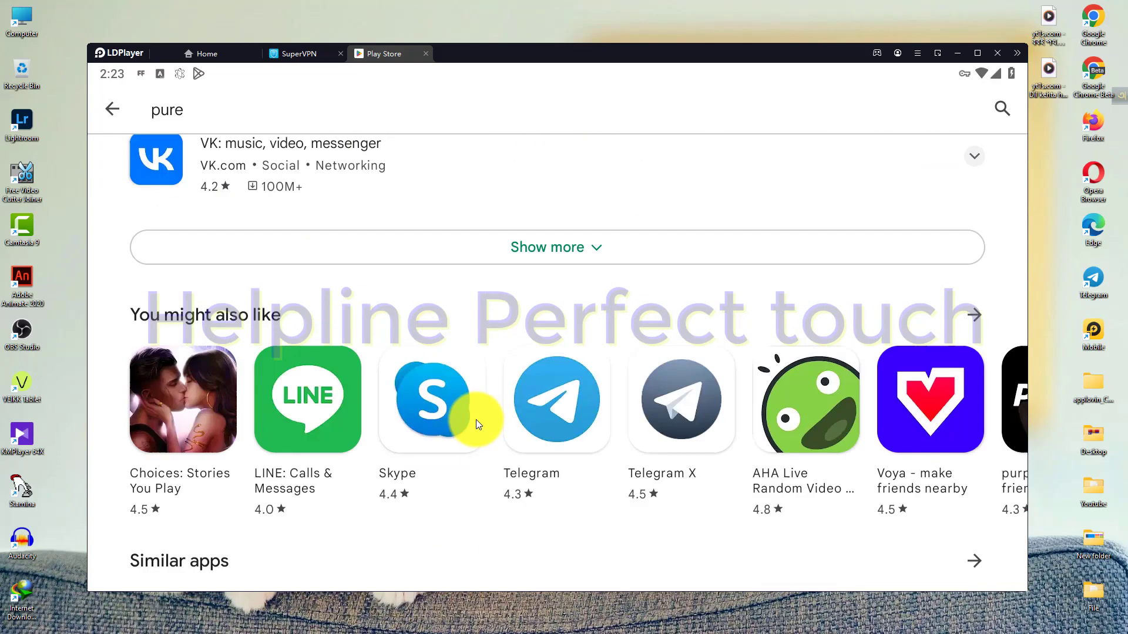
{"action": "left_click", "coordinate": [301, 169]}
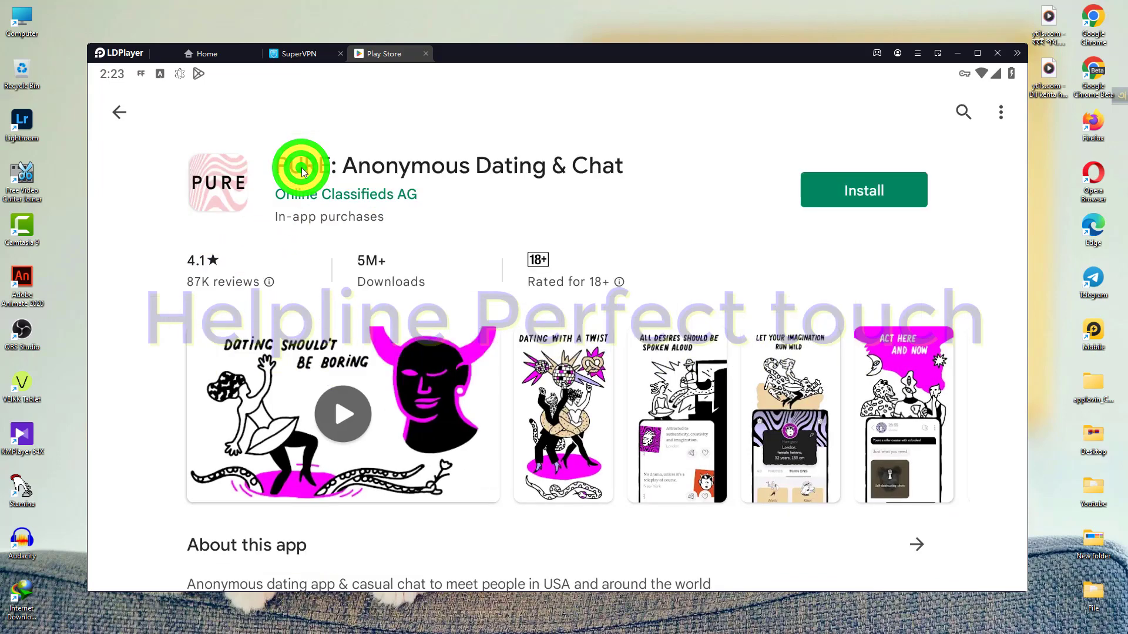
Outline the star rating and text of the first user review on the PURE app page.
{"action": "scroll", "coordinate": [399, 276], "scroll_direction": "down", "scroll_amount": 15}
{"action": "scroll", "coordinate": [368, 276], "scroll_direction": "up", "scroll_amount": 5}
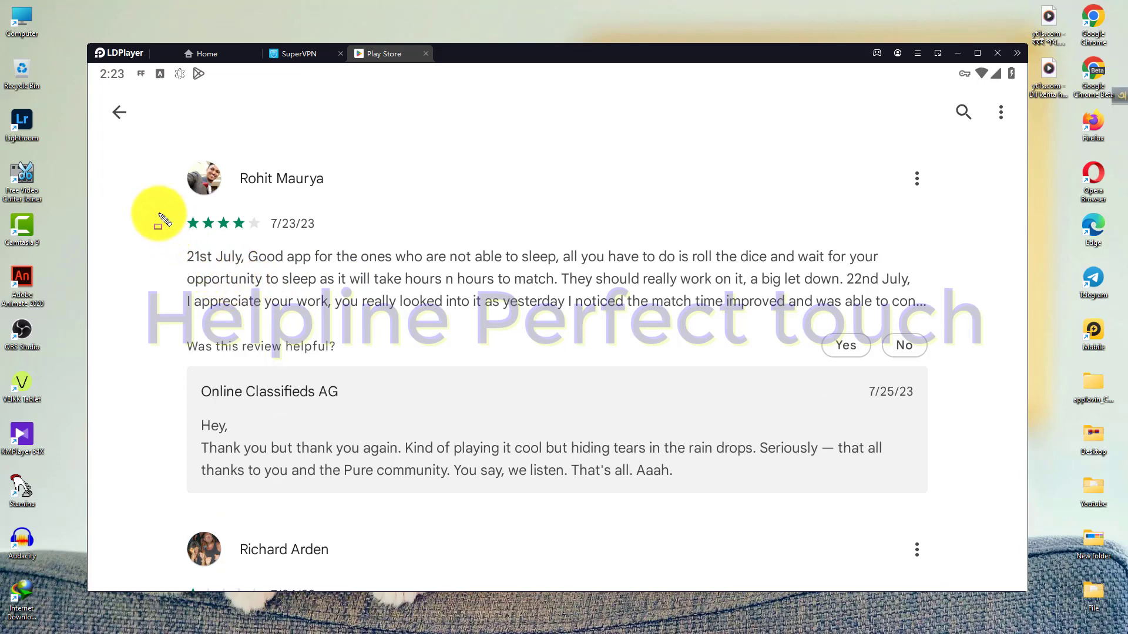
{"action": "mouse_move", "coordinate": [158, 213]}
{"action": "left_mouse_down"}
{"action": "mouse_move", "coordinate": [295, 310]}
{"action": "mouse_move", "coordinate": [817, 327]}
{"action": "mouse_move", "coordinate": [933, 318]}
{"action": "left_mouse_up"}
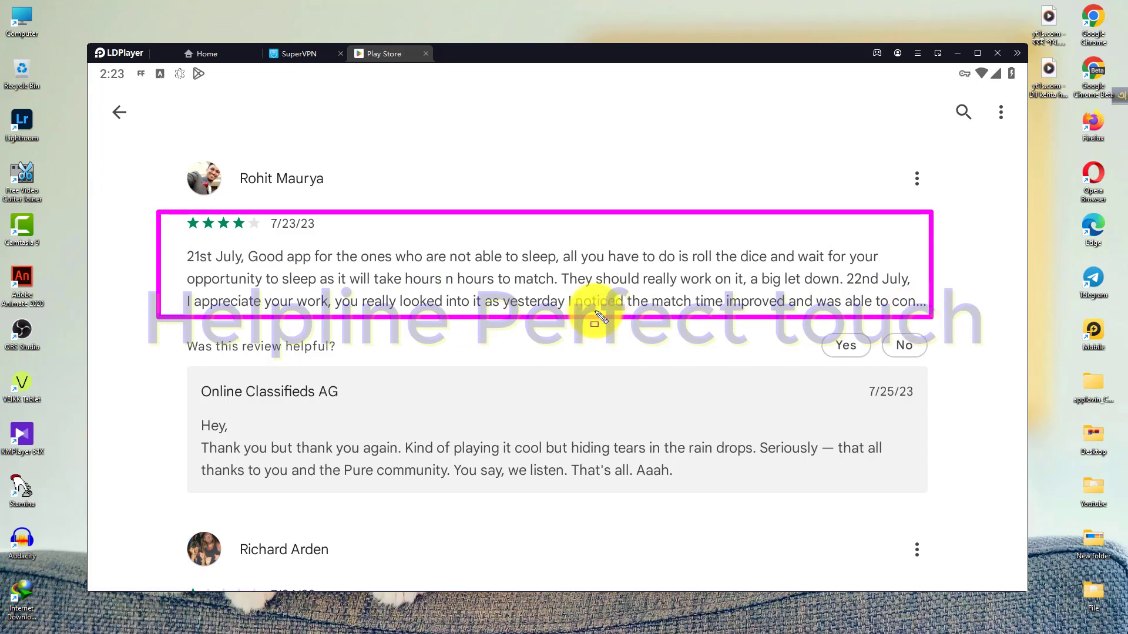
Install PURE: Anonymous Dating & Chat from its Play Store page.
{"action": "scroll", "coordinate": [444, 302], "scroll_direction": "up", "scroll_amount": 5}
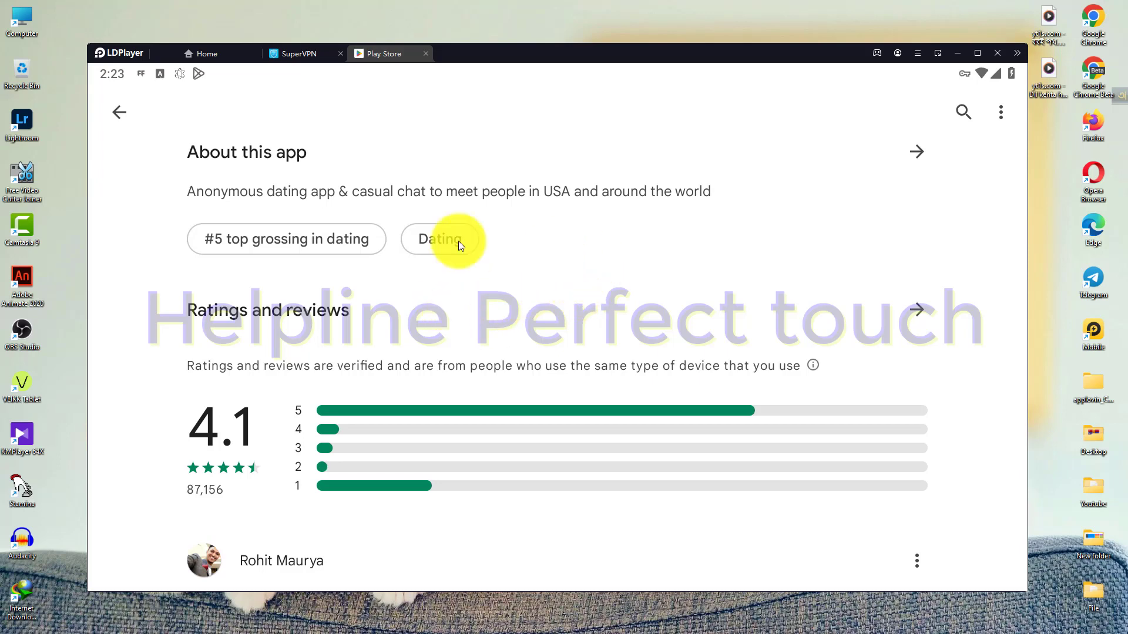
{"action": "scroll", "coordinate": [458, 241], "scroll_direction": "up", "scroll_amount": 2}
{"action": "scroll", "coordinate": [449, 287], "scroll_direction": "up", "scroll_amount": 4}
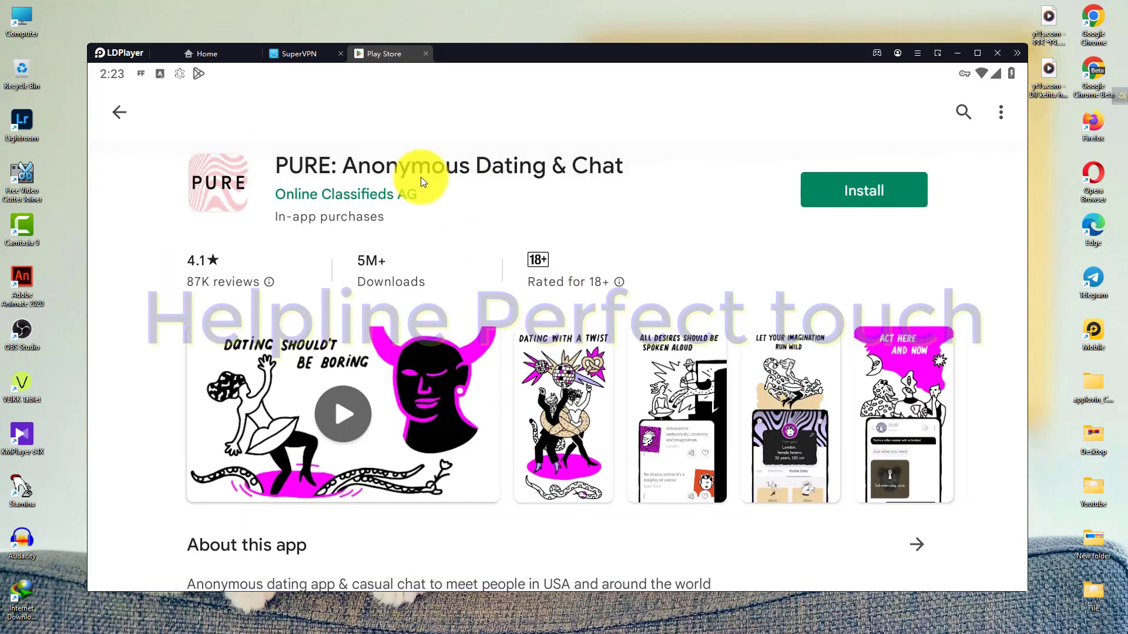
{"action": "left_click", "coordinate": [858, 192]}
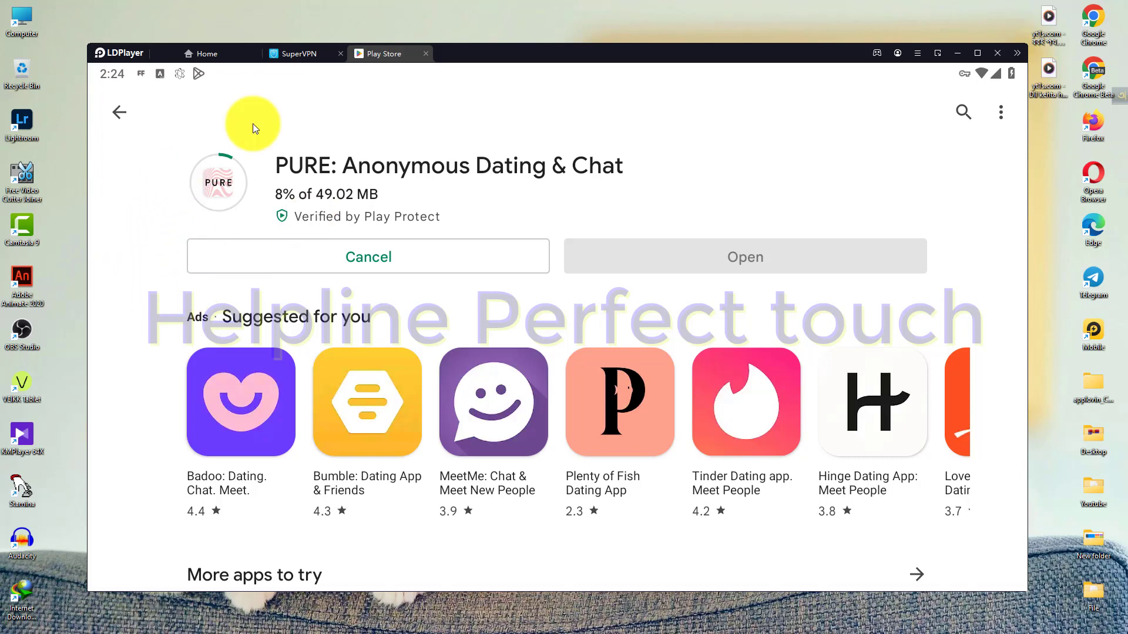
Return to the emulator's home screen and switch to the Chrome window.
{"action": "left_click", "coordinate": [213, 54]}
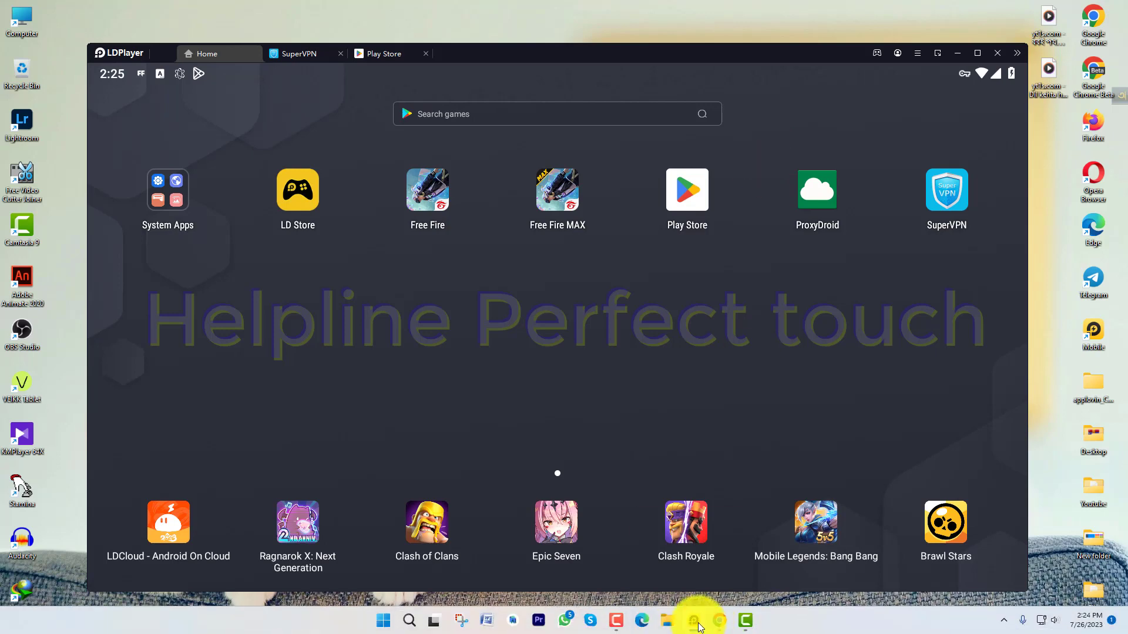
{"action": "mouse_move", "coordinate": [719, 628]}
{"action": "left_click", "coordinate": [718, 583]}
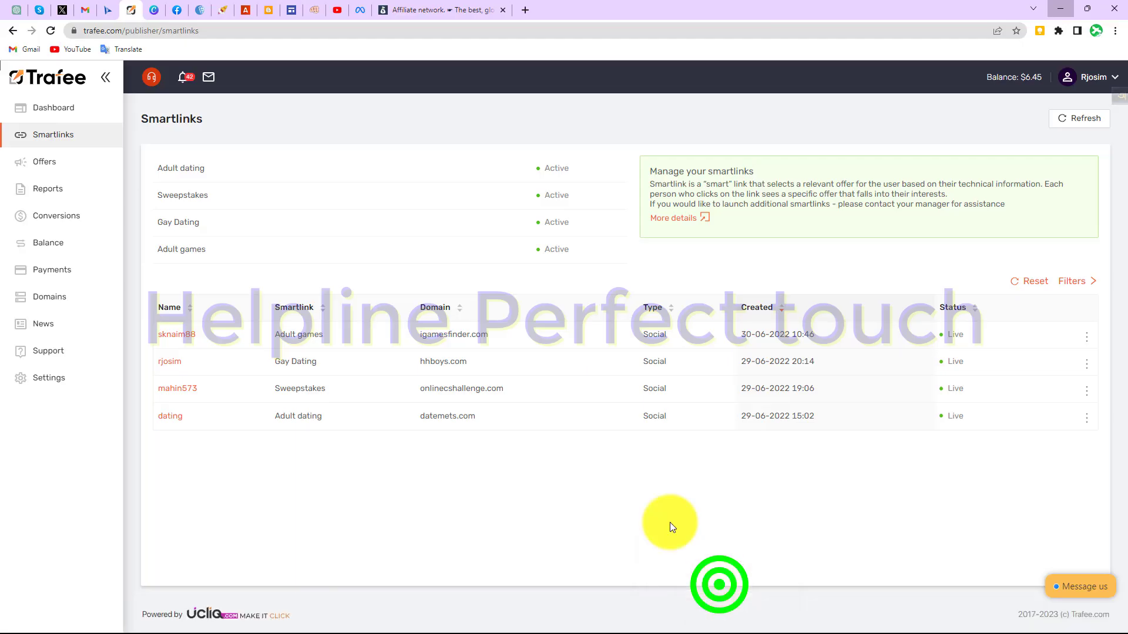
Search Google for "dischuvosokck" in a new browser tab.
{"action": "left_click", "coordinate": [526, 9]}
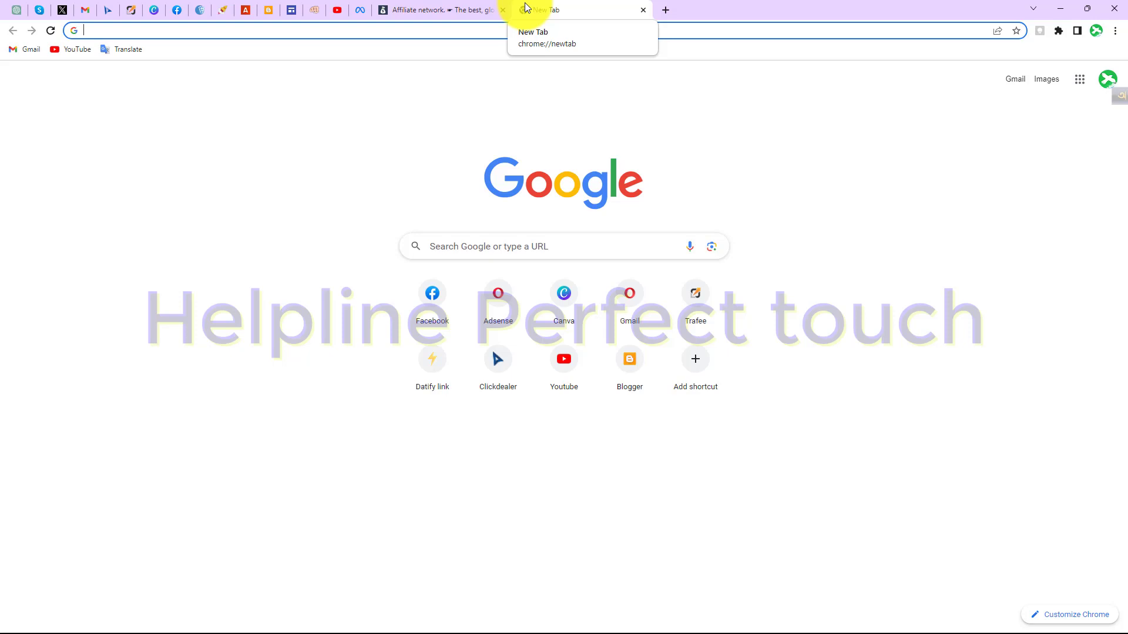
{"action": "type", "text": "dic"}
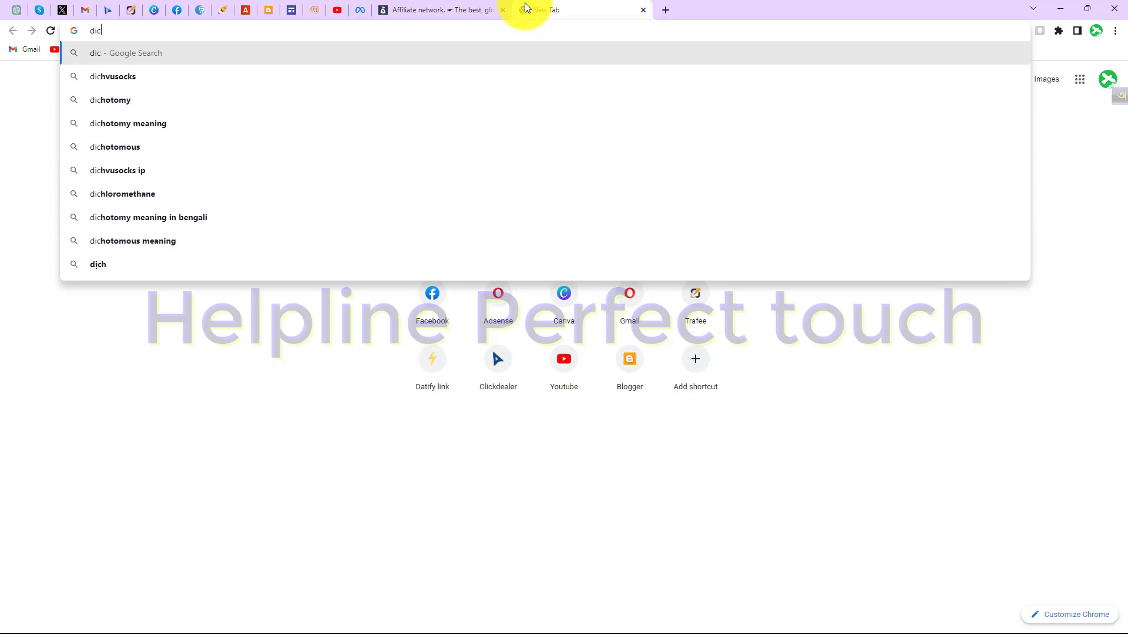
{"action": "key", "text": "BackSpace"}
{"action": "key", "text": "BackSpace"}
{"action": "key", "text": "BackSpace"}
{"action": "type", "text": "dischuv"}
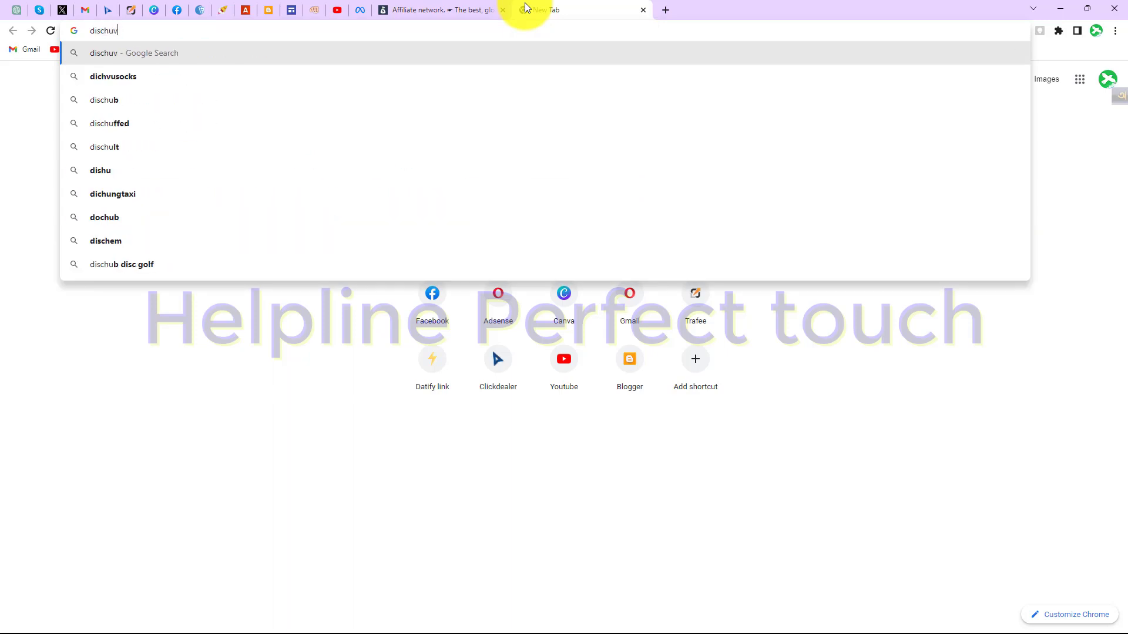
{"action": "type", "text": "osokck"}
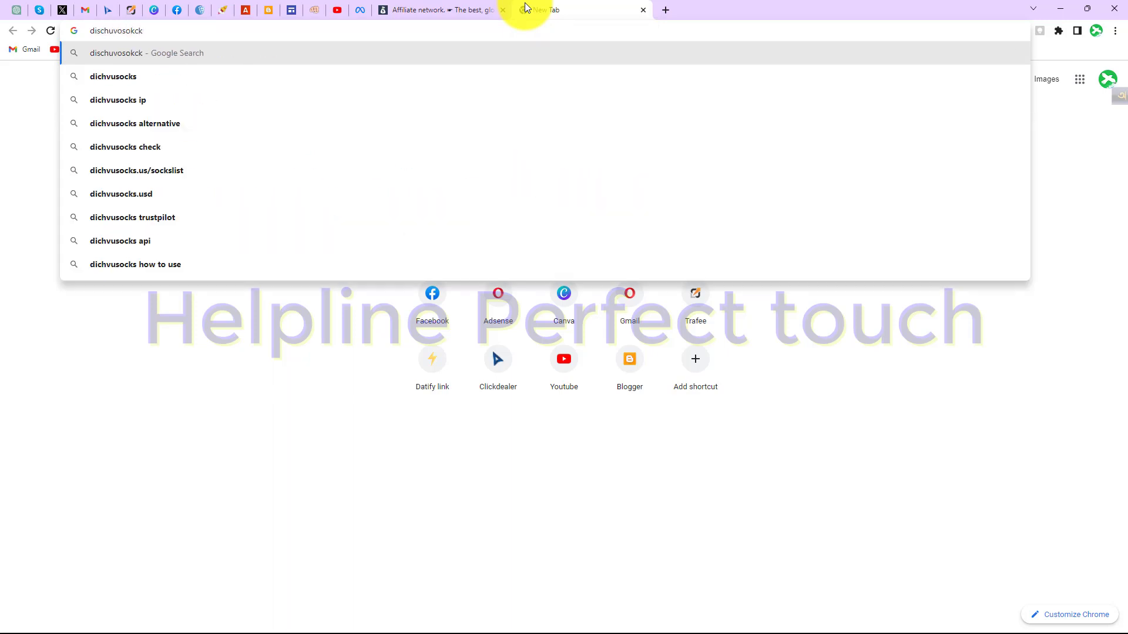
{"action": "key", "text": "Return"}
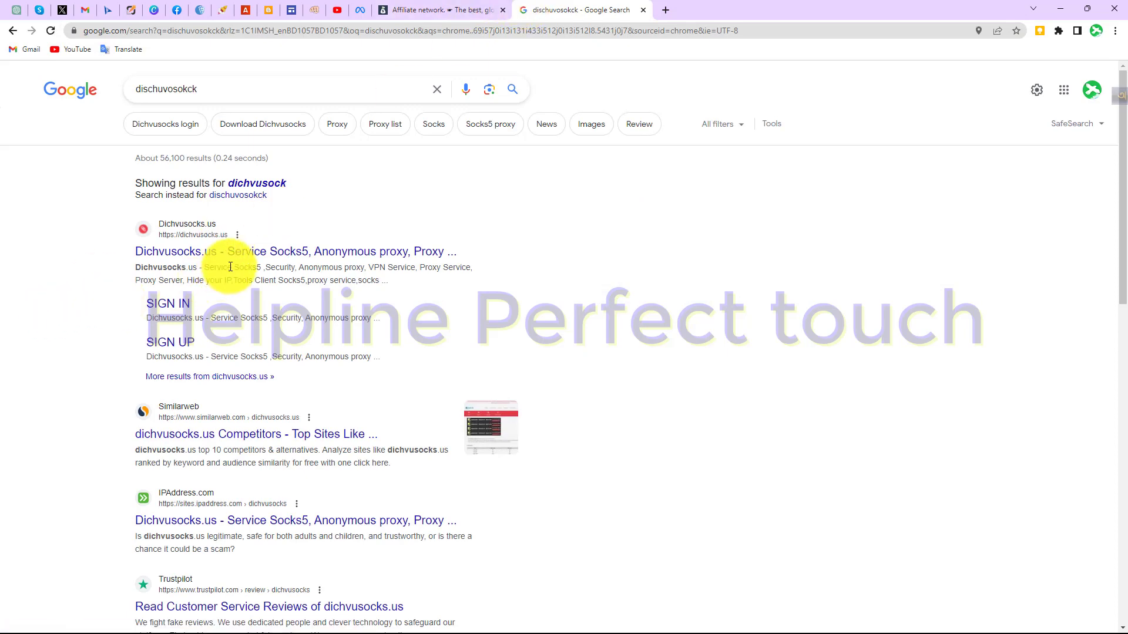
Open the Dichvusocks.us website from the search results and dismiss its announcement permanently.
{"action": "left_click", "coordinate": [227, 252]}
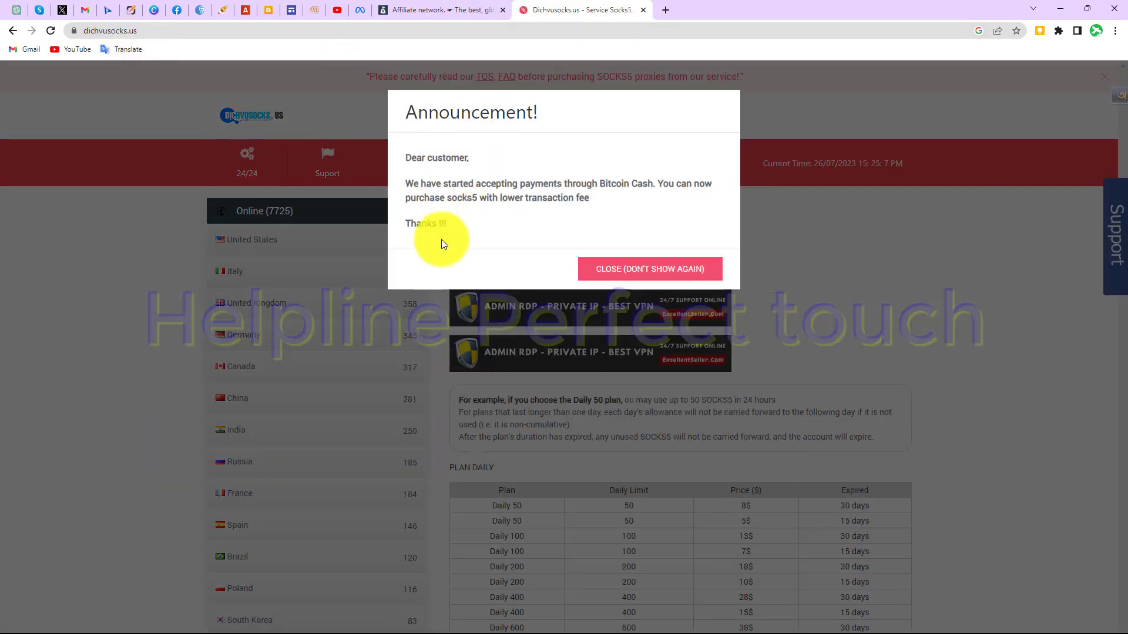
{"action": "left_click", "coordinate": [650, 271]}
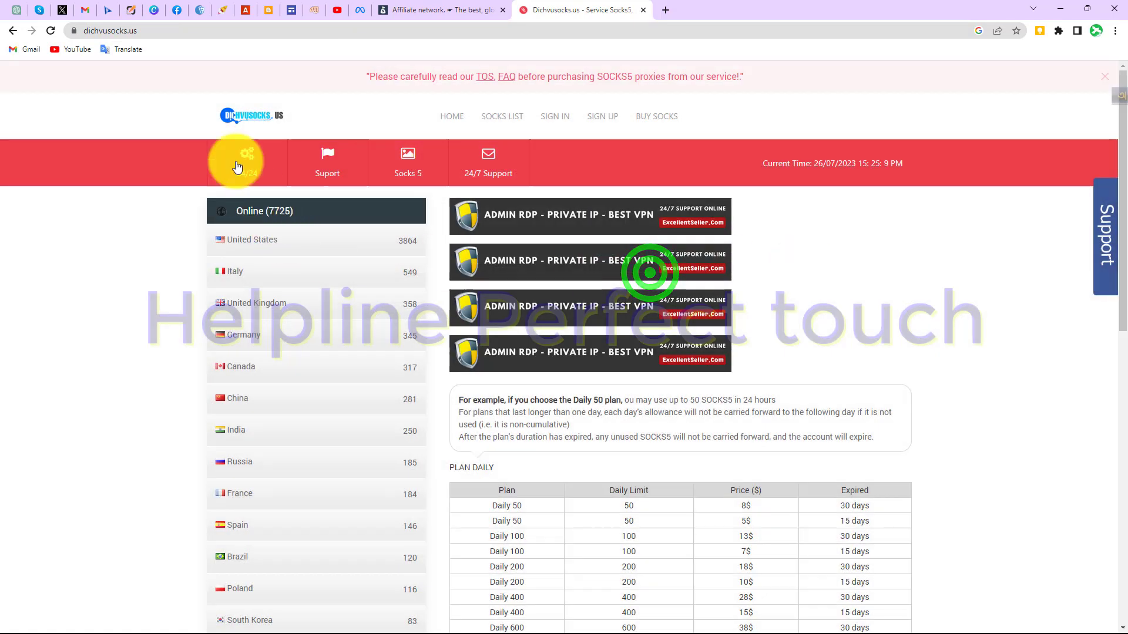
Sign in to the Dichvusocks account with the prefilled credentials and the completed human-verification check.
{"action": "left_click", "coordinate": [141, 37]}
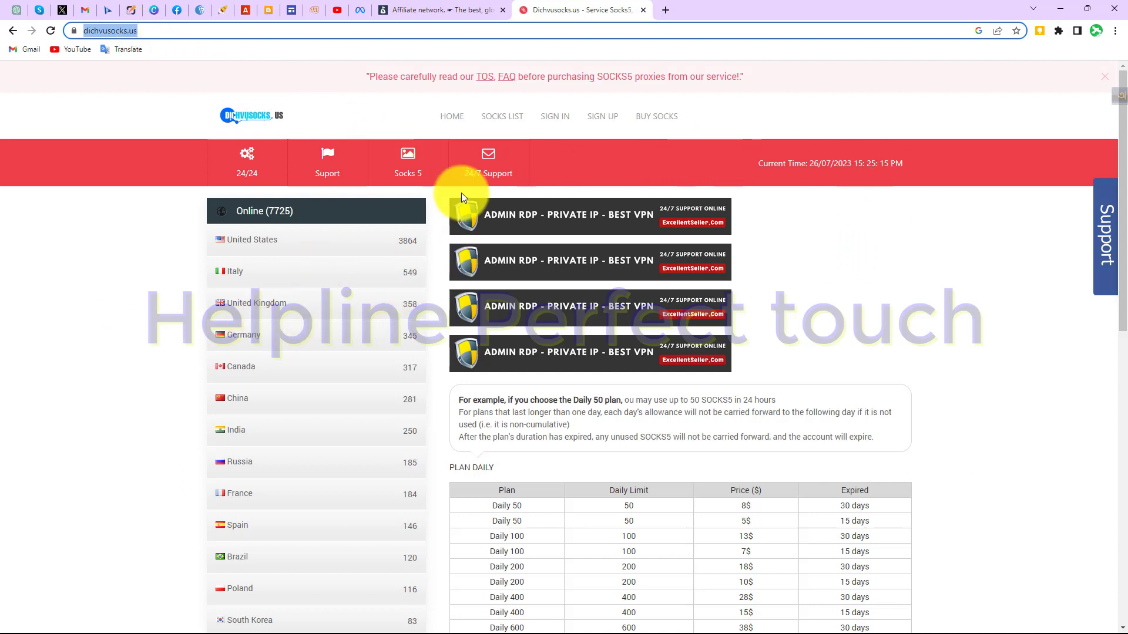
{"action": "left_click", "coordinate": [504, 120]}
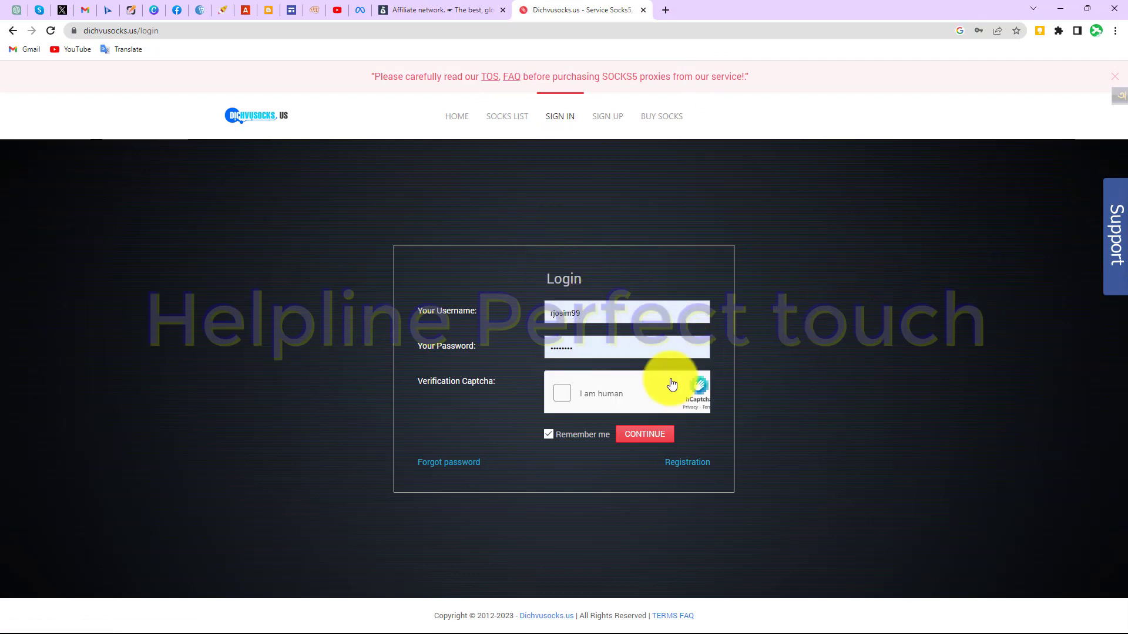
{"action": "left_click", "coordinate": [561, 392]}
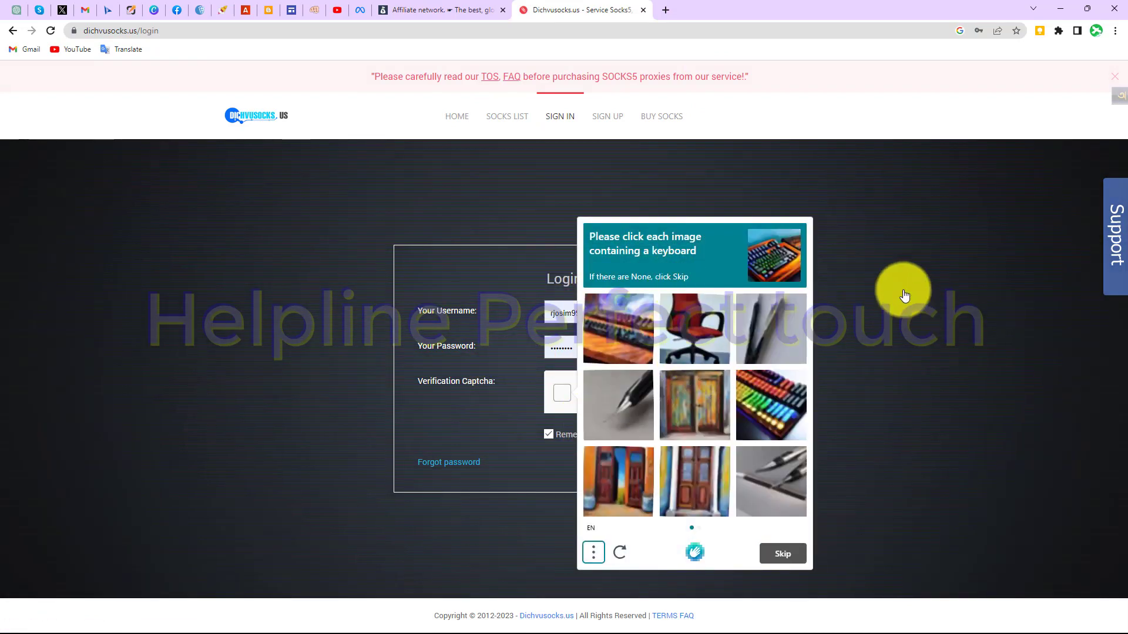
{"action": "left_click", "coordinate": [762, 404]}
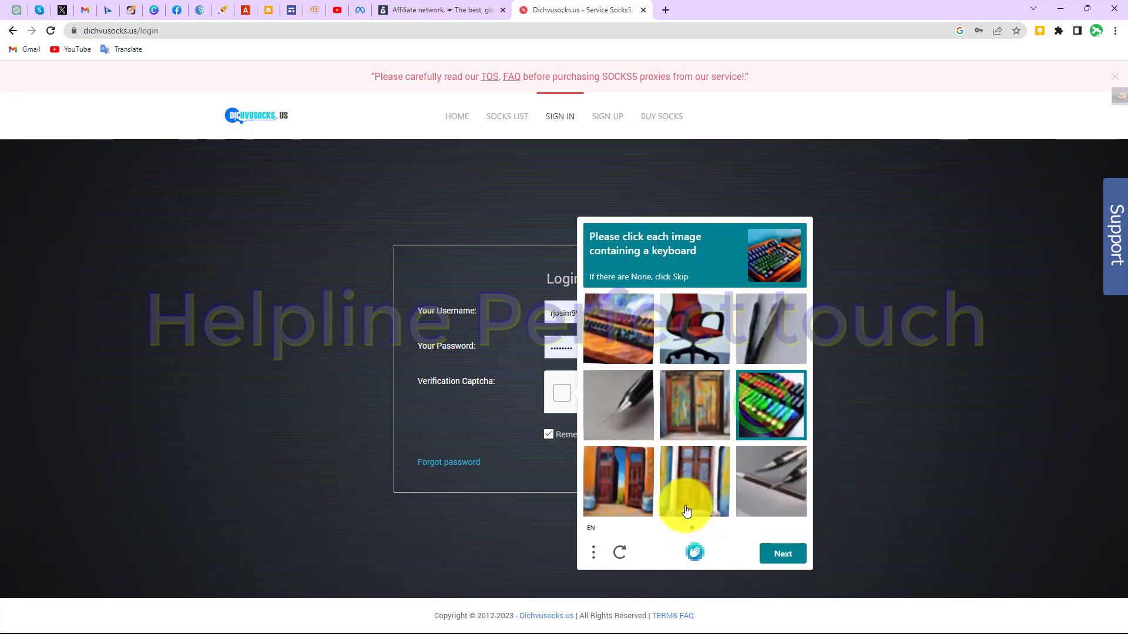
{"action": "left_click", "coordinate": [778, 552]}
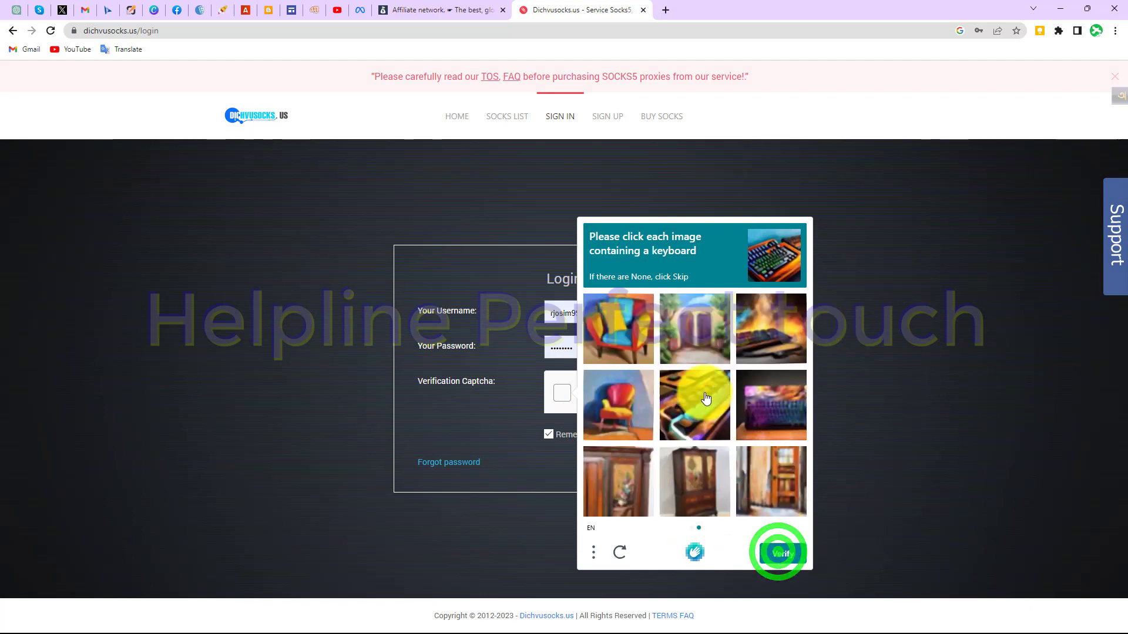
{"action": "left_click", "coordinate": [747, 418]}
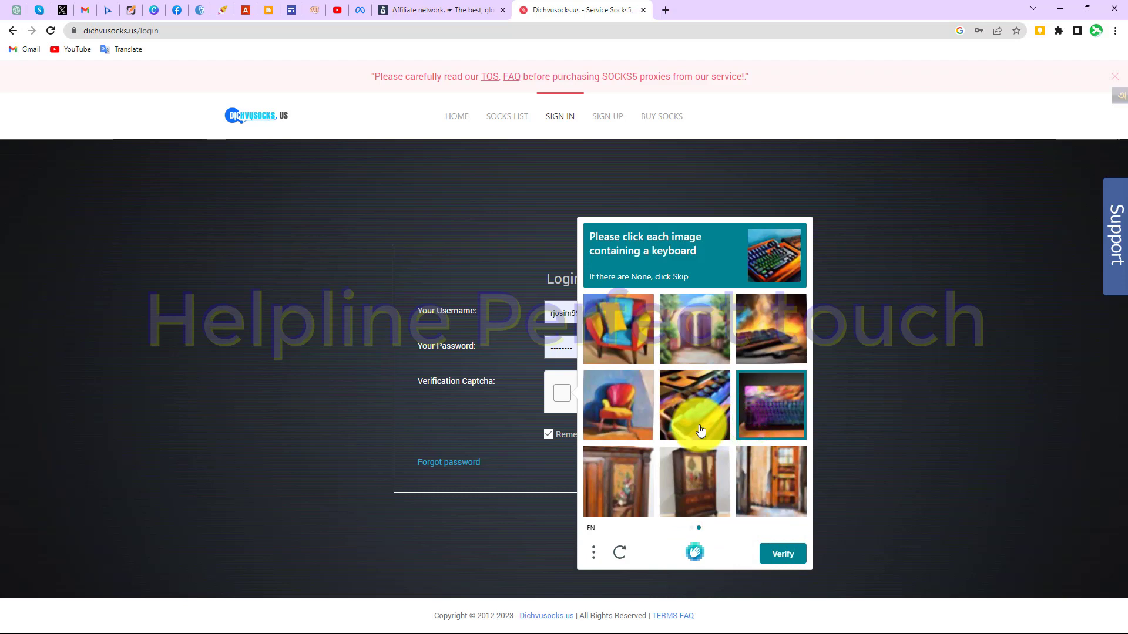
{"action": "left_click", "coordinate": [770, 342]}
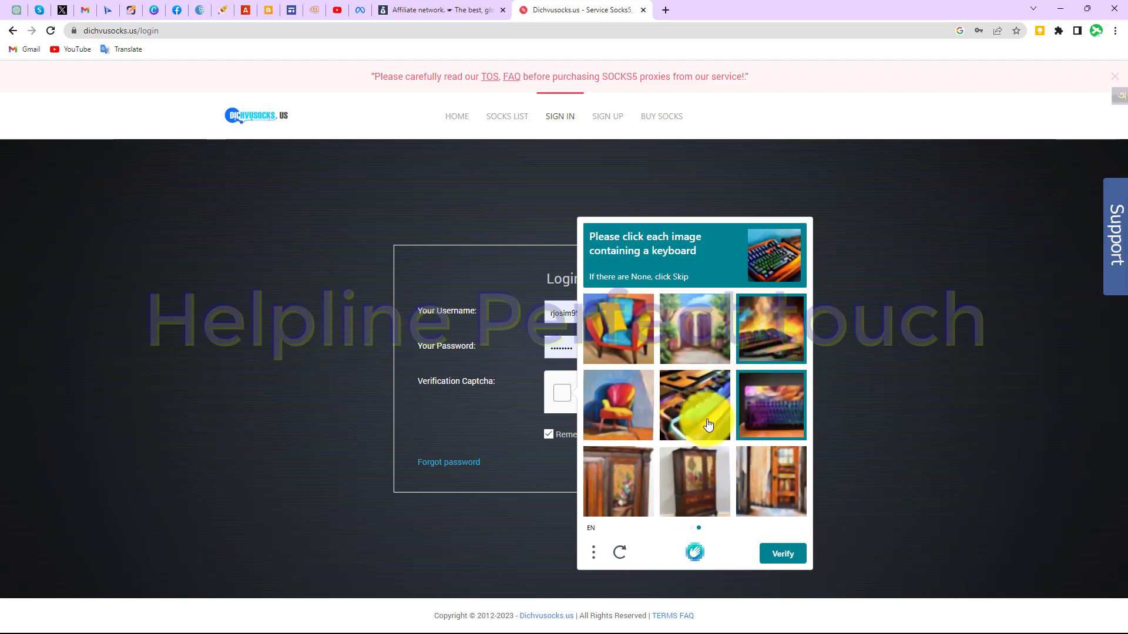
{"action": "left_click", "coordinate": [793, 557]}
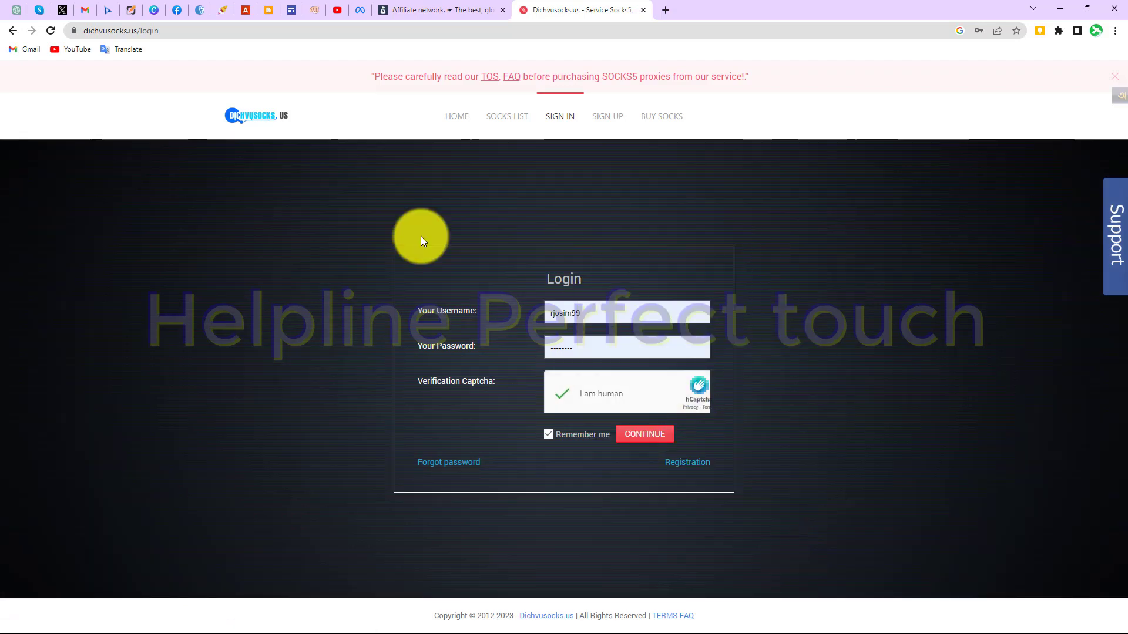
{"action": "left_click", "coordinate": [632, 434]}
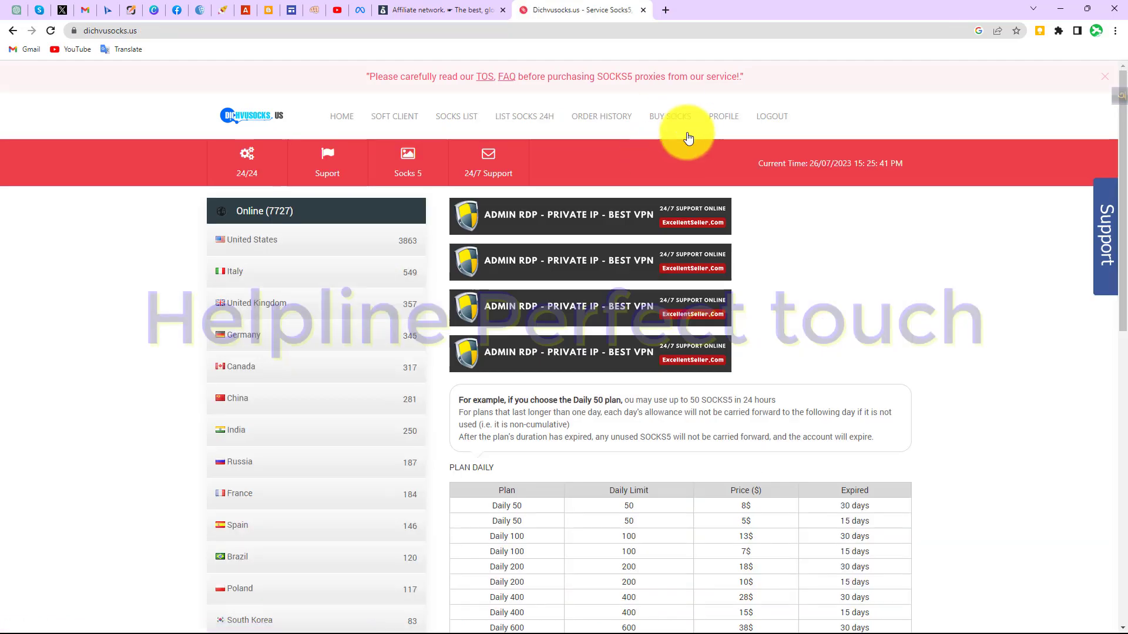
Examine the Plan Daily pricing table, marking the Daily 50 plans and comparing their daily limit, price and duration.
{"action": "scroll", "coordinate": [829, 248], "scroll_direction": "down", "scroll_amount": 1}
{"action": "scroll", "coordinate": [846, 250], "scroll_direction": "down", "scroll_amount": 1}
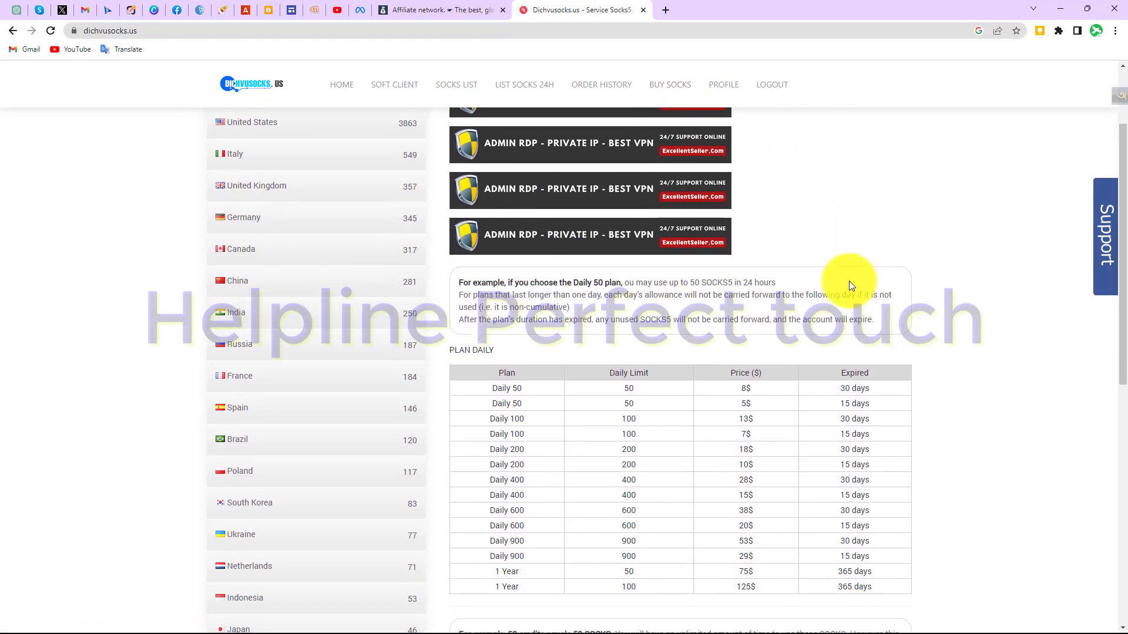
{"action": "scroll", "coordinate": [485, 380], "scroll_direction": "down", "scroll_amount": 2}
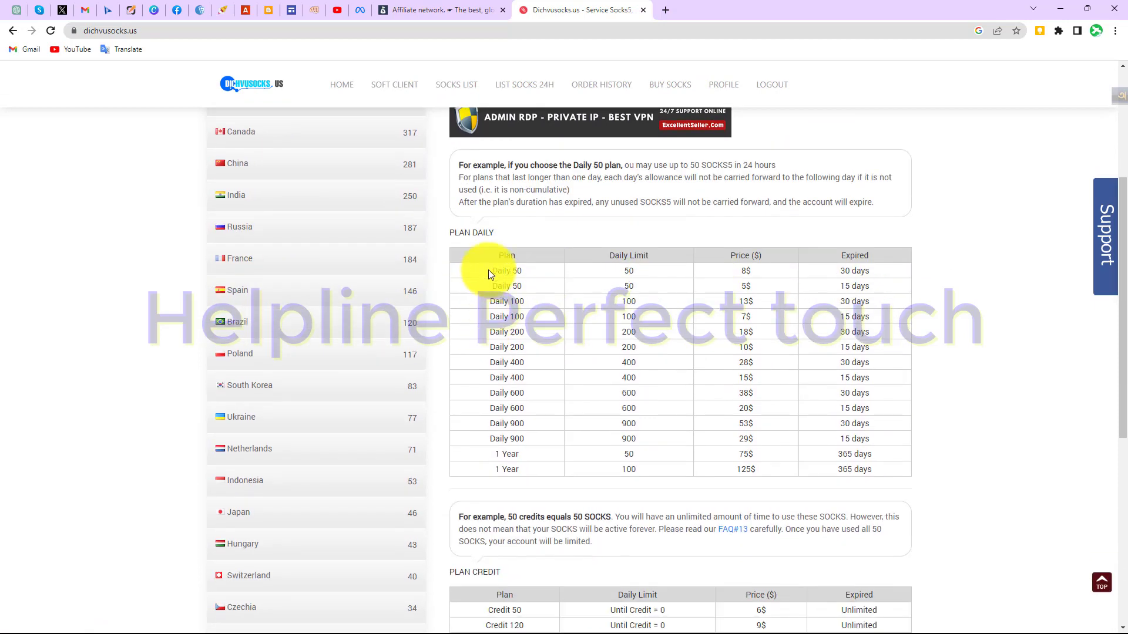
{"action": "left_click_drag", "start_coordinate": [443, 245], "coordinate": [607, 468]}
{"action": "mouse_move", "coordinate": [677, 485]}
{"action": "left_mouse_down"}
{"action": "mouse_move", "coordinate": [873, 470]}
{"action": "mouse_move", "coordinate": [914, 479]}
{"action": "left_mouse_up"}
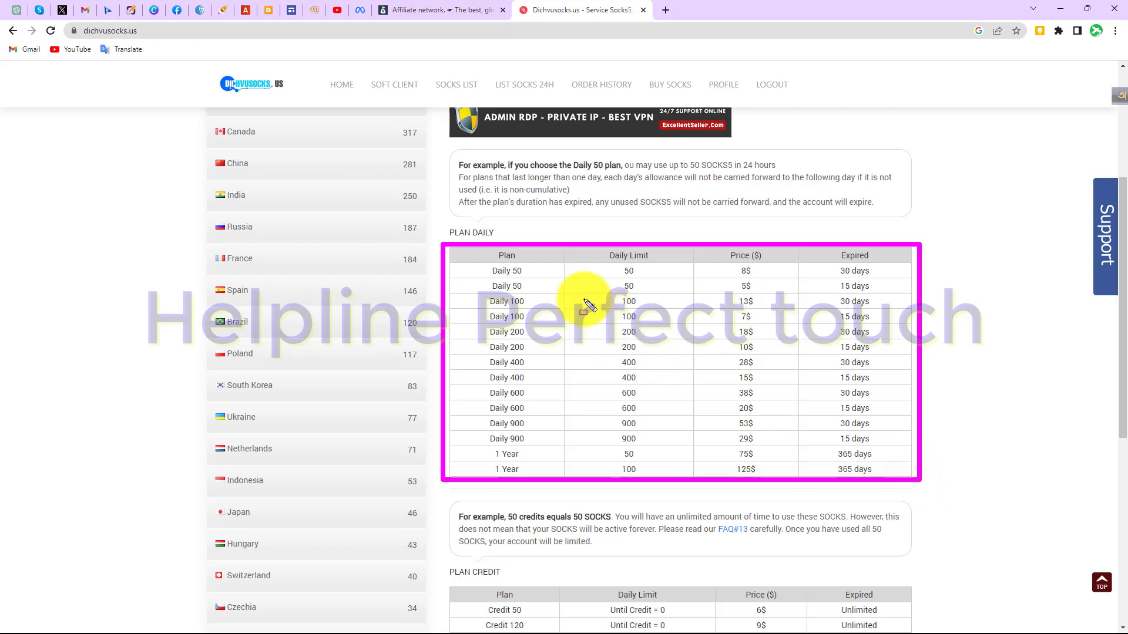
{"action": "left_click_drag", "start_coordinate": [480, 268], "coordinate": [648, 288]}
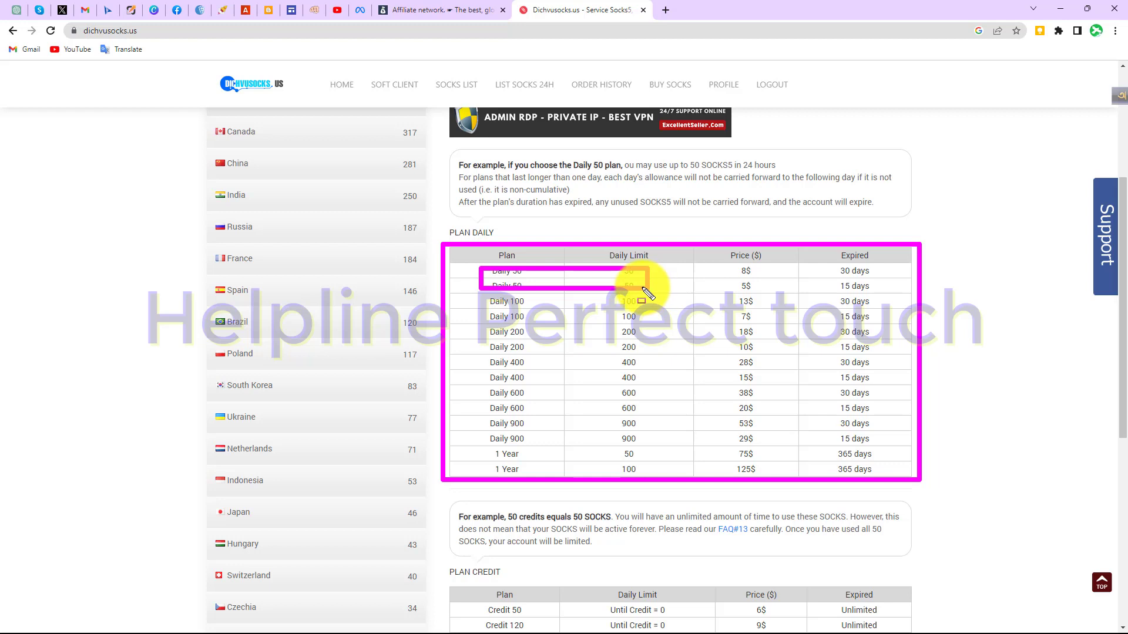
{"action": "left_click_drag", "start_coordinate": [646, 292], "coordinate": [646, 292]}
{"action": "key", "text": "e"}
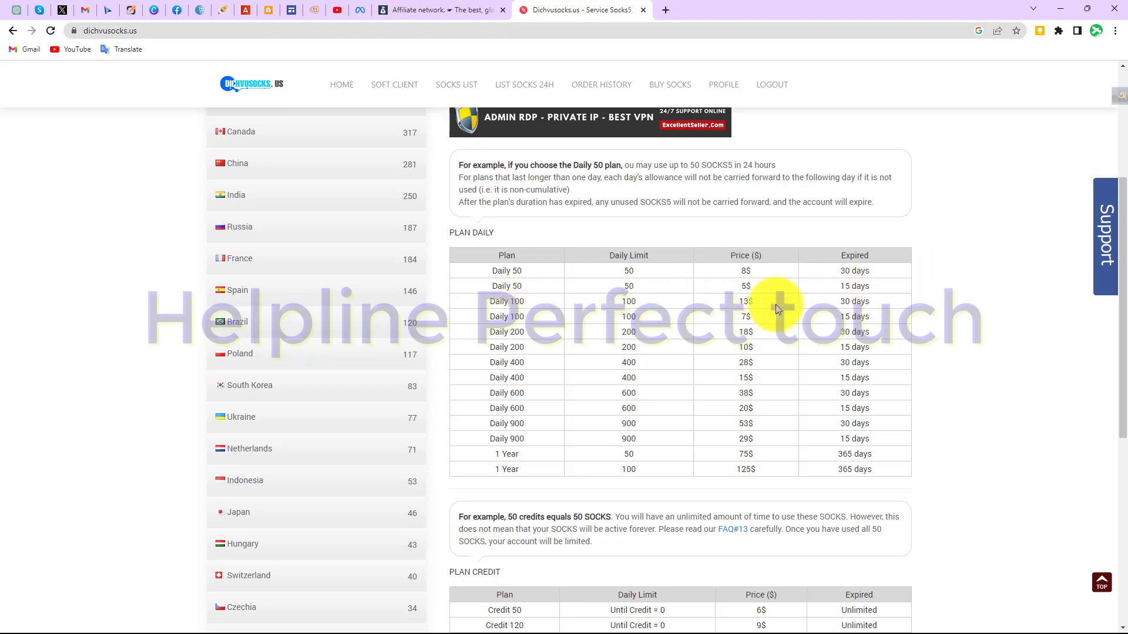
{"action": "left_click", "coordinate": [748, 286]}
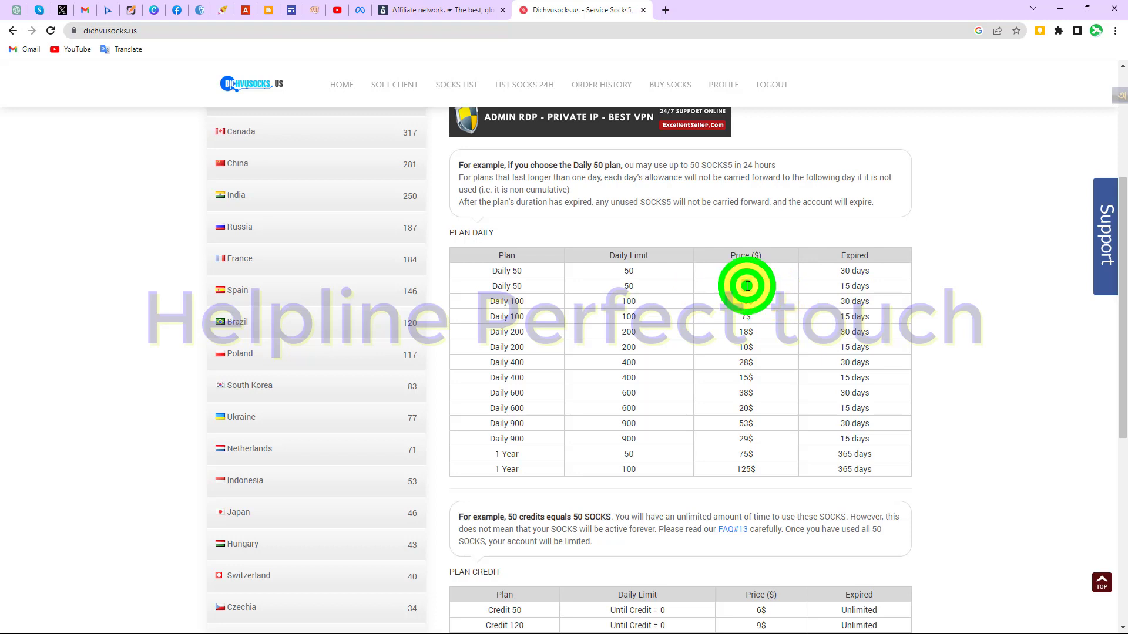
{"action": "left_click", "coordinate": [745, 274]}
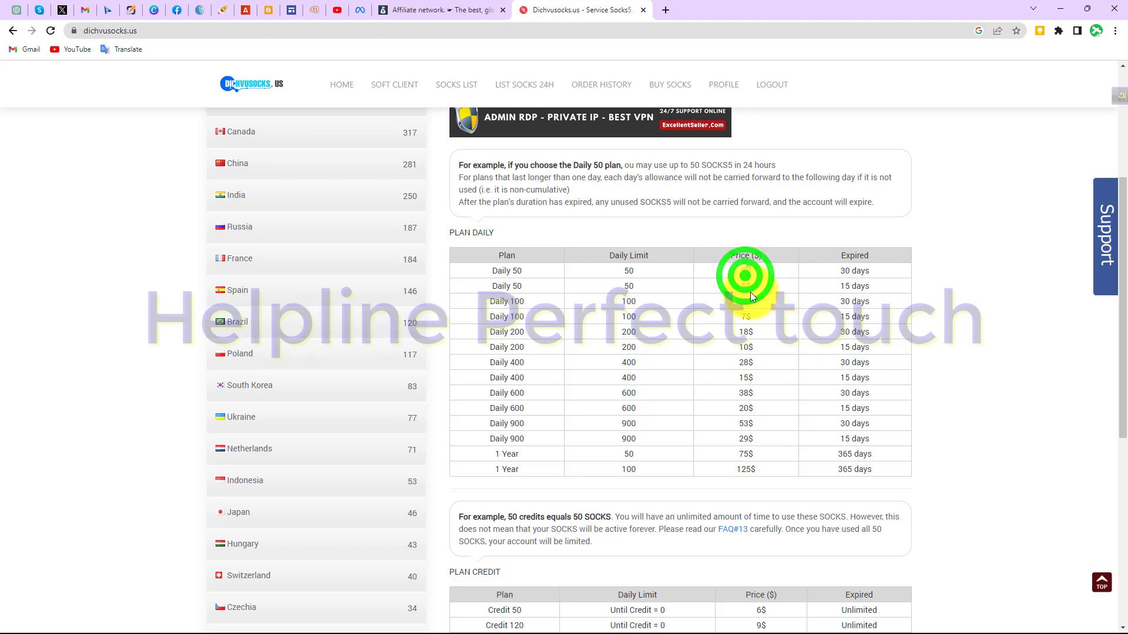
{"action": "left_click", "coordinate": [742, 274]}
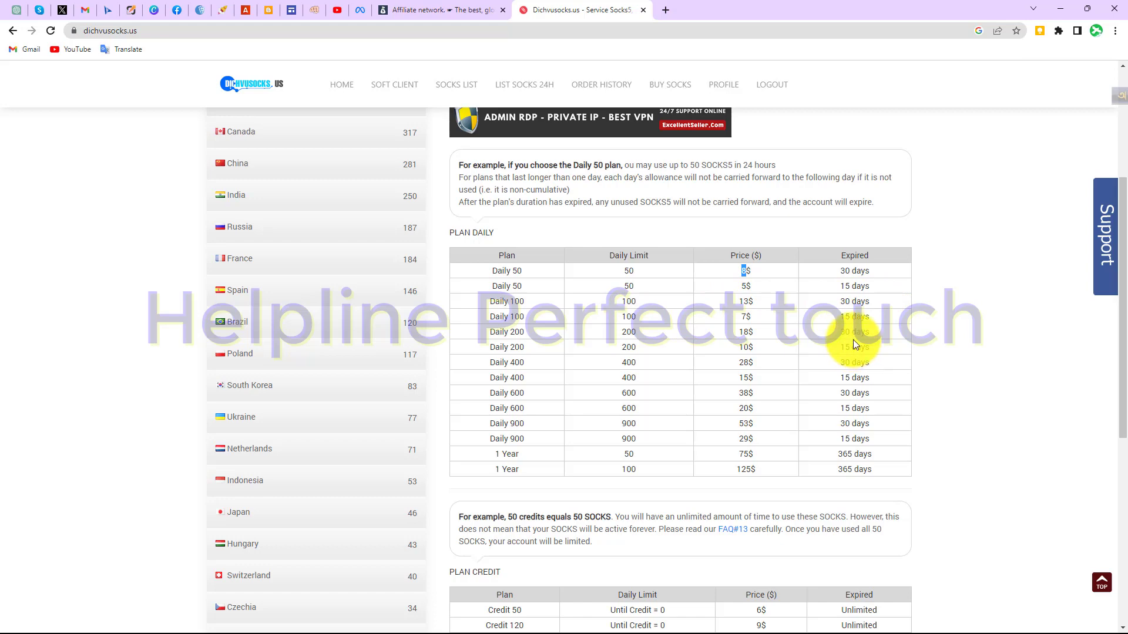
Open the socks list, try to reveal the IP of the first United States proxy in Thornton, Colorado, and return to LDPlayer.
{"action": "scroll", "coordinate": [735, 334], "scroll_direction": "up", "scroll_amount": 4}
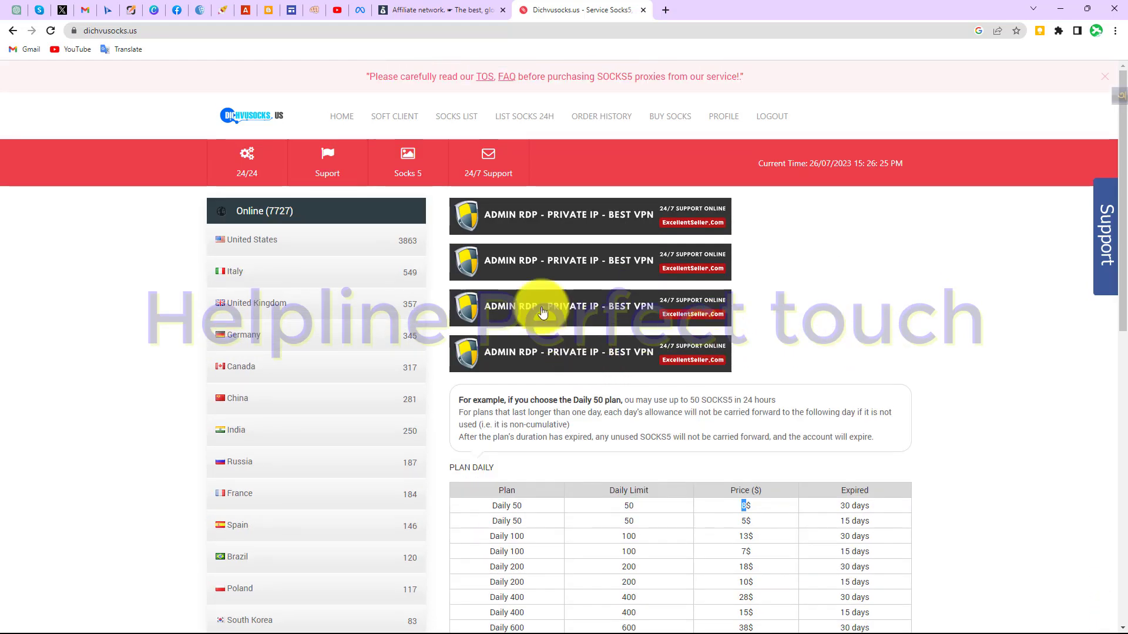
{"action": "left_click", "coordinate": [464, 117]}
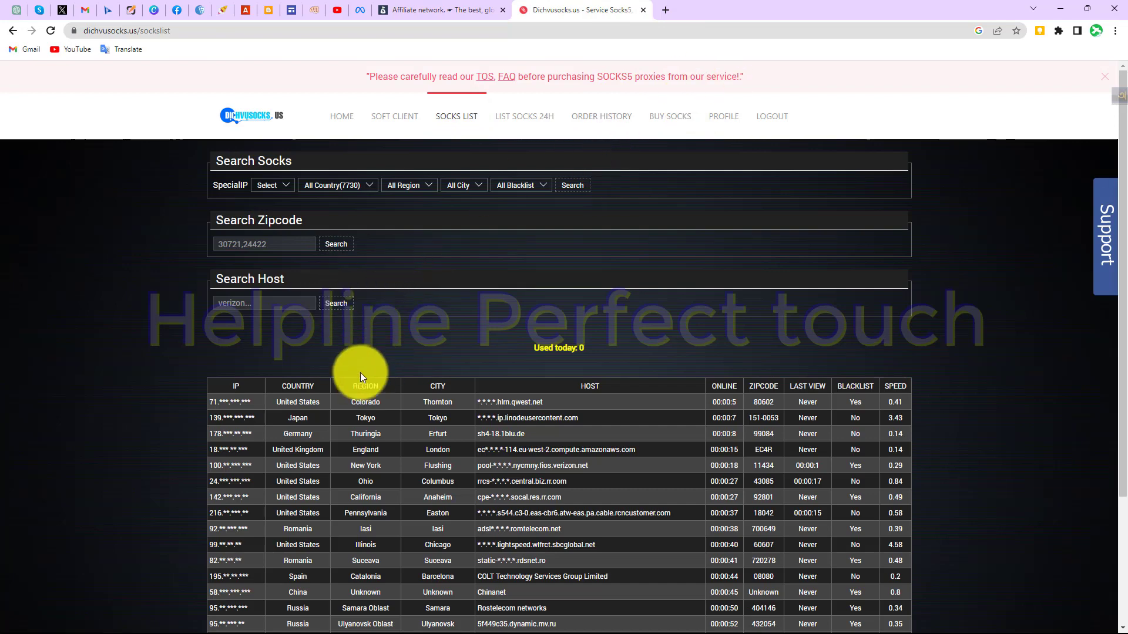
{"action": "right_click", "coordinate": [376, 354]}
{"action": "left_click", "coordinate": [117, 368]}
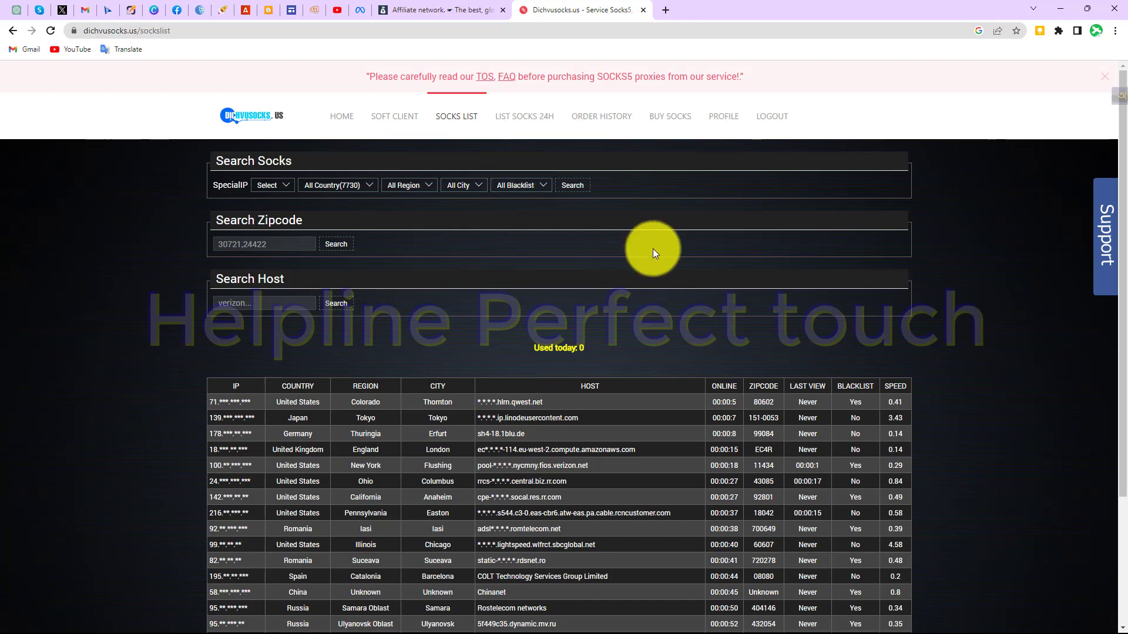
{"action": "scroll", "coordinate": [494, 291], "scroll_direction": "down", "scroll_amount": 2}
{"action": "left_click", "coordinate": [234, 283]}
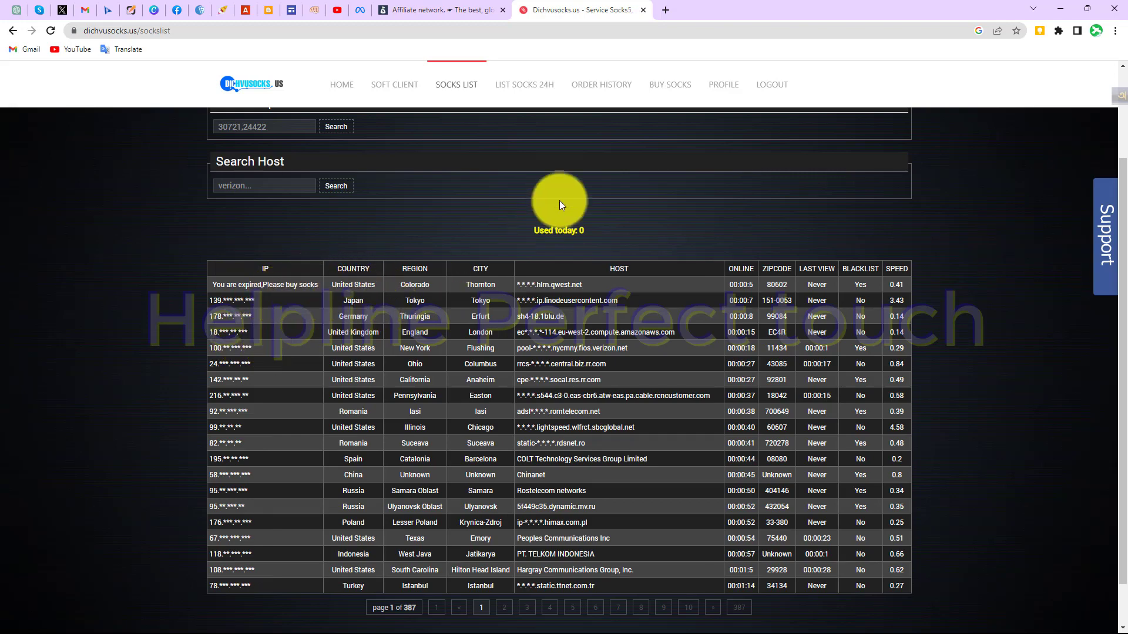
{"action": "left_click", "coordinate": [1060, 9]}
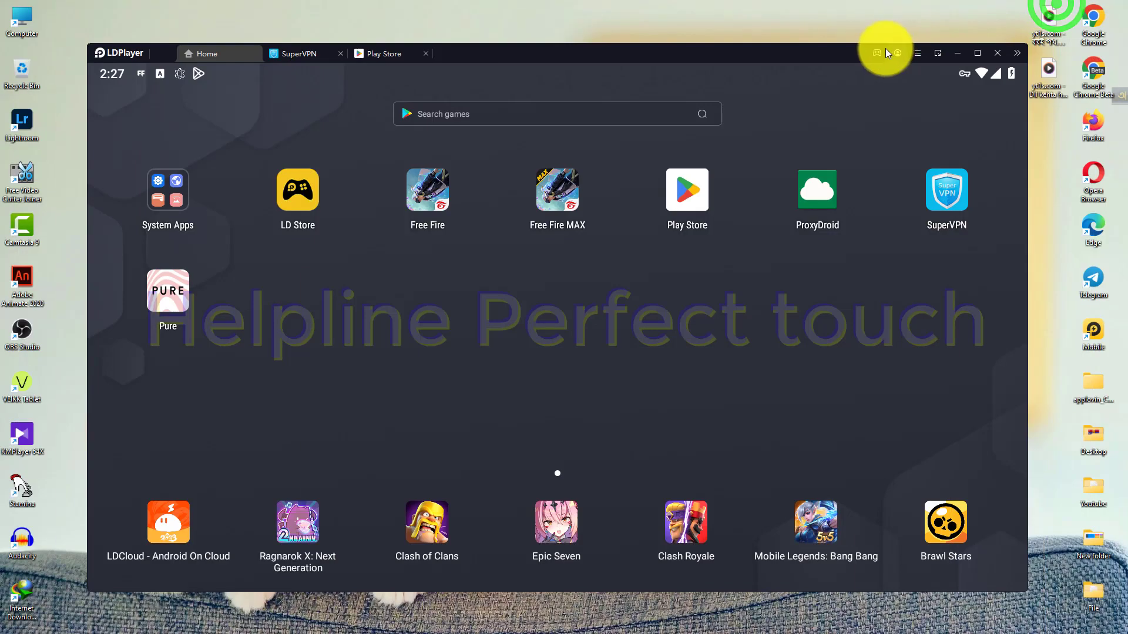
Try to launch ProxyDroid and turn on its proxy switch.
{"action": "left_click", "coordinate": [813, 200]}
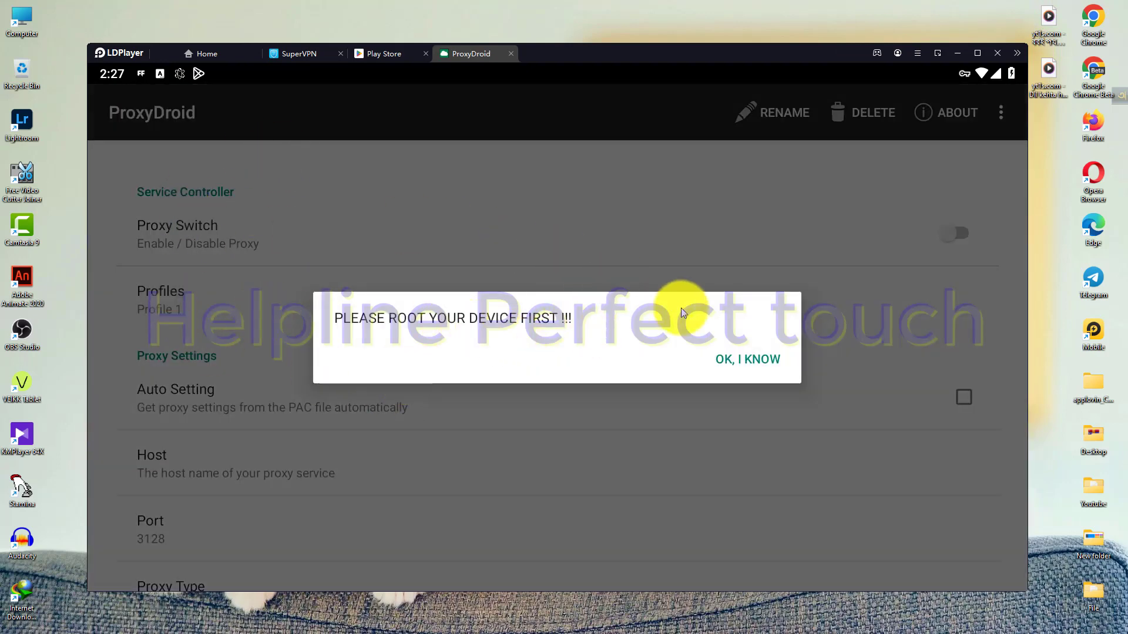
{"action": "left_click", "coordinate": [732, 362]}
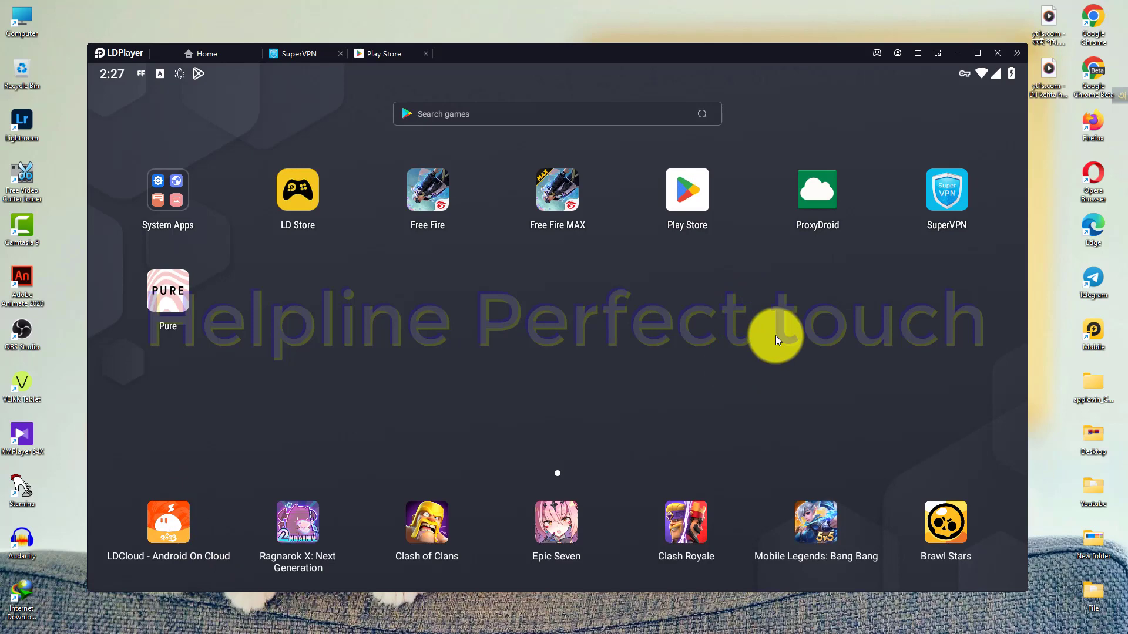
{"action": "left_click", "coordinate": [833, 196]}
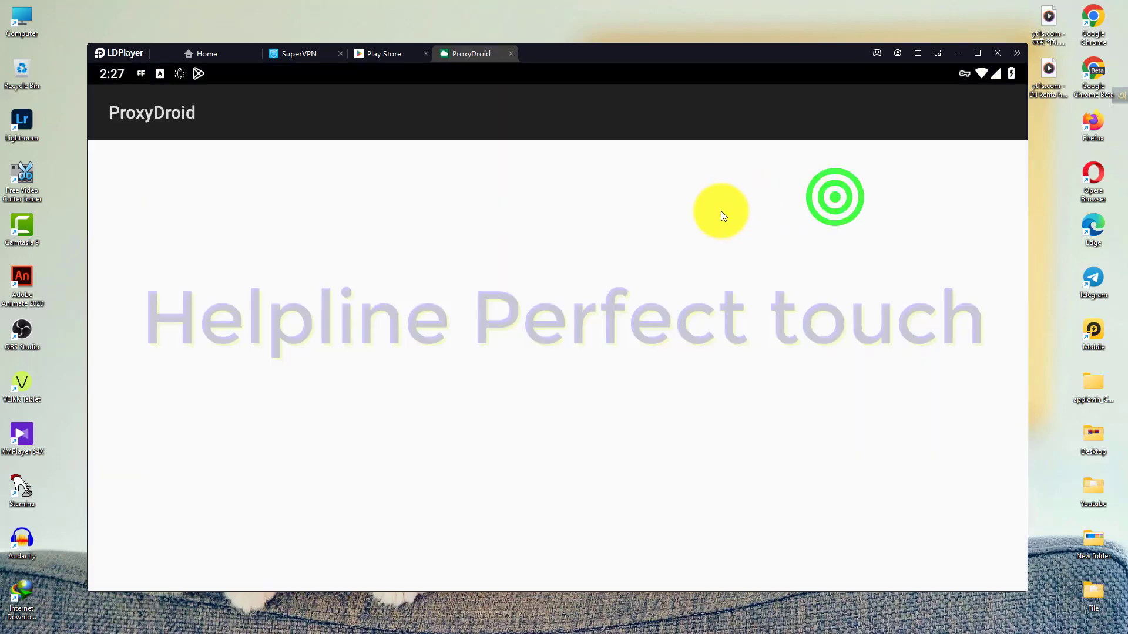
{"action": "left_click", "coordinate": [949, 231]}
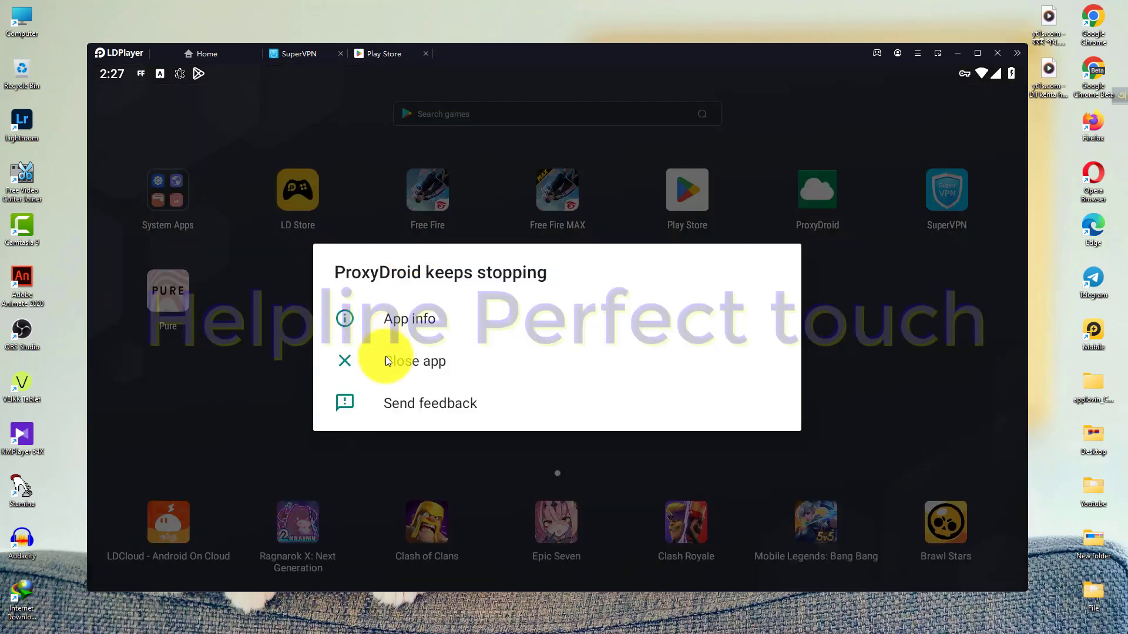
{"action": "left_click", "coordinate": [385, 360]}
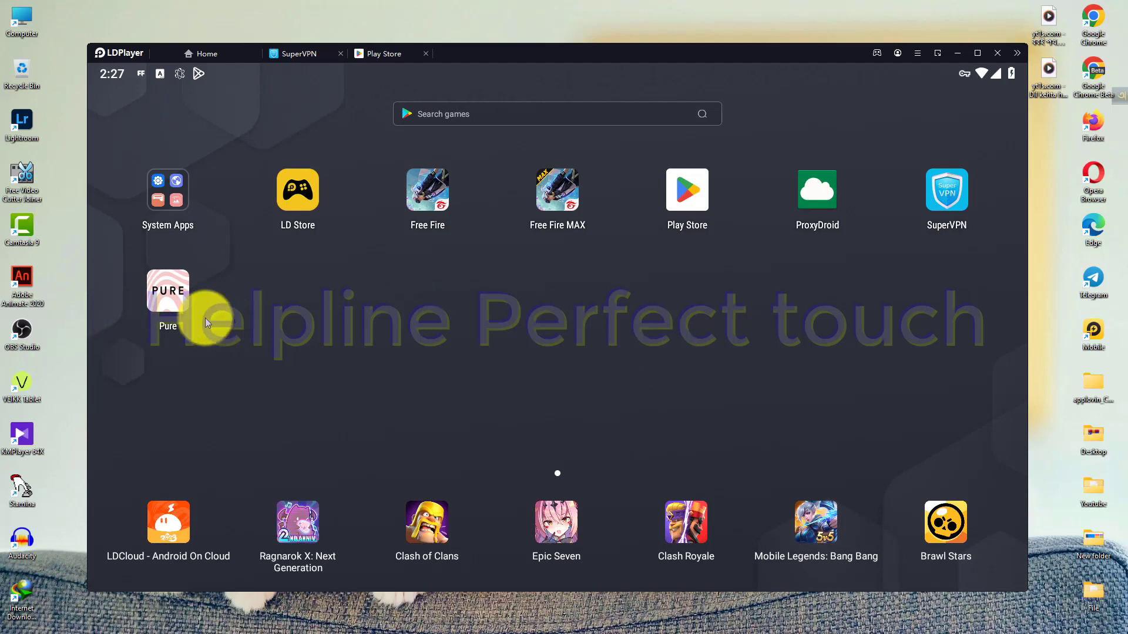
Launch the Pure app, maximize the emulator window and continue with the existing Google account.
{"action": "left_click", "coordinate": [163, 291]}
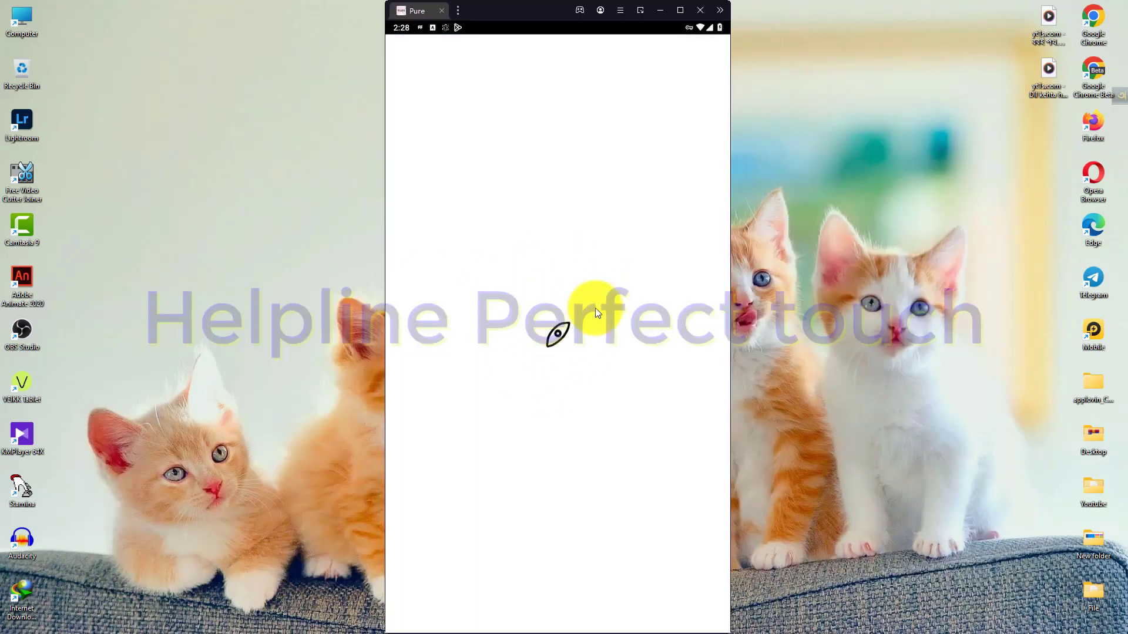
{"action": "left_click", "coordinate": [679, 10]}
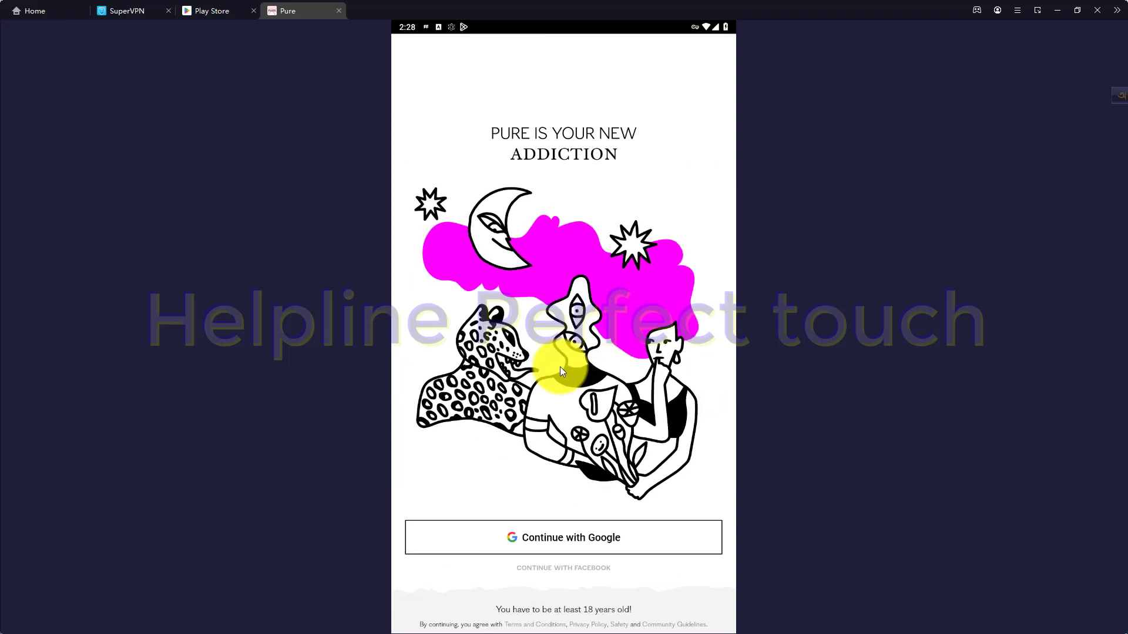
{"action": "left_click", "coordinate": [592, 535]}
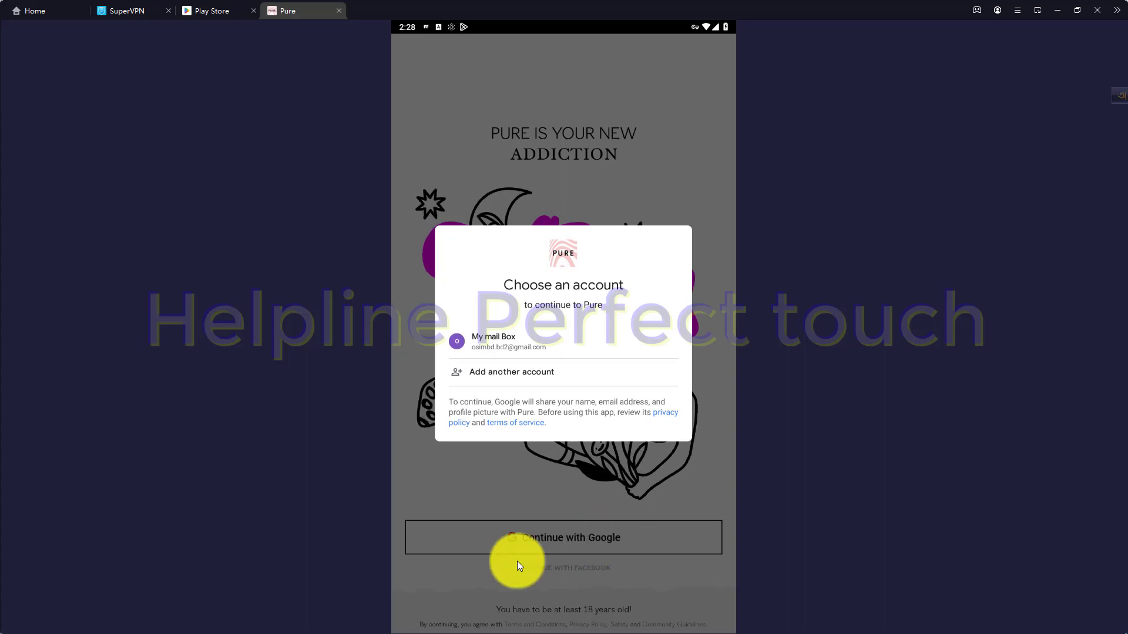
{"action": "left_click", "coordinate": [511, 344]}
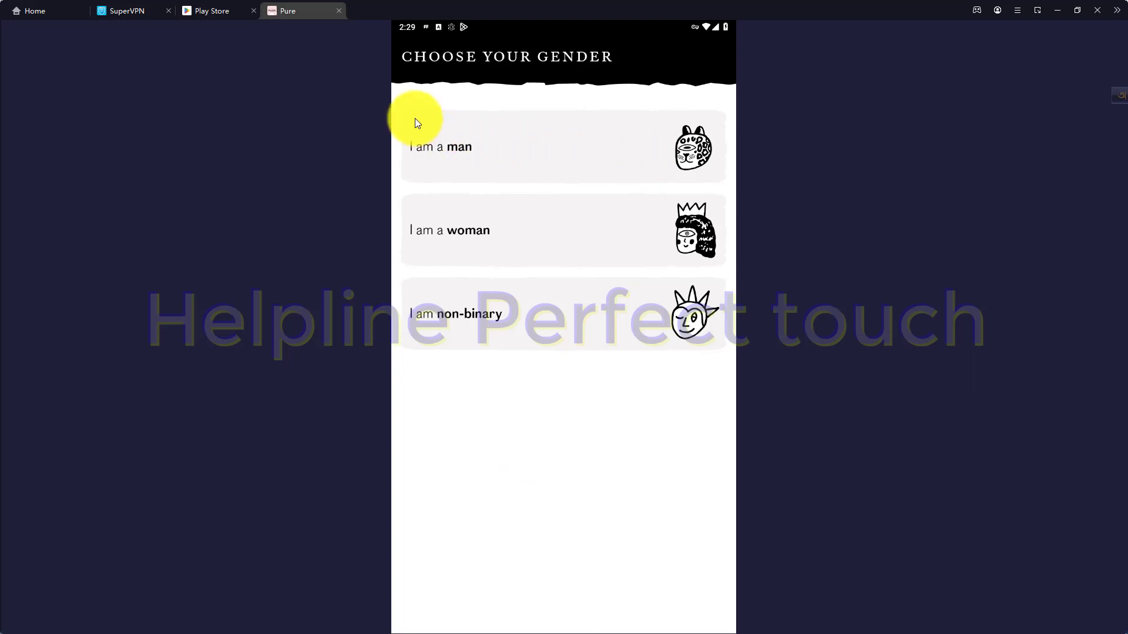
{"action": "left_click", "coordinate": [399, 110]}
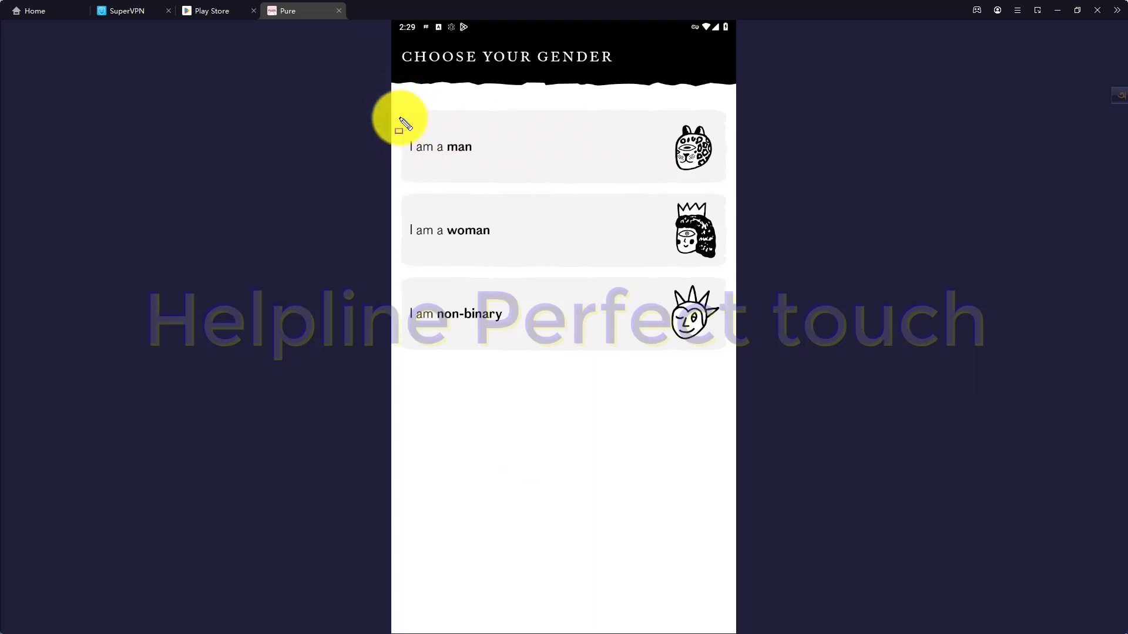
{"action": "left_click", "coordinate": [398, 198]}
{"action": "left_click_drag", "start_coordinate": [572, 265], "coordinate": [728, 275]}
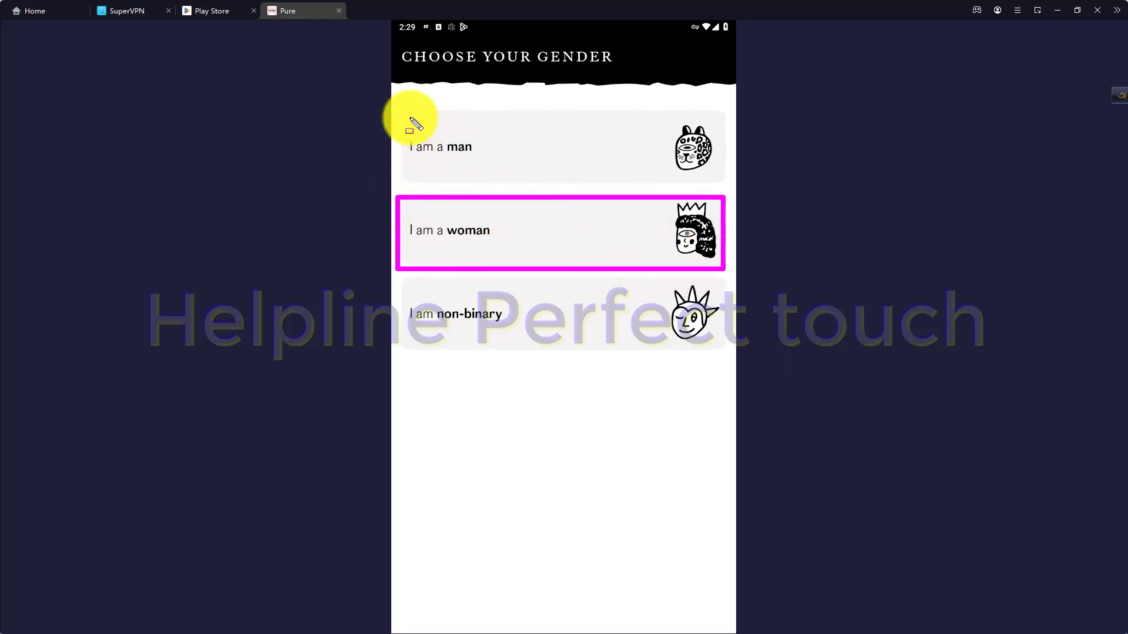
{"action": "mouse_move", "coordinate": [399, 113]}
{"action": "left_mouse_down"}
{"action": "mouse_move", "coordinate": [448, 174]}
{"action": "mouse_move", "coordinate": [681, 162]}
{"action": "mouse_move", "coordinate": [723, 176]}
{"action": "left_mouse_up"}
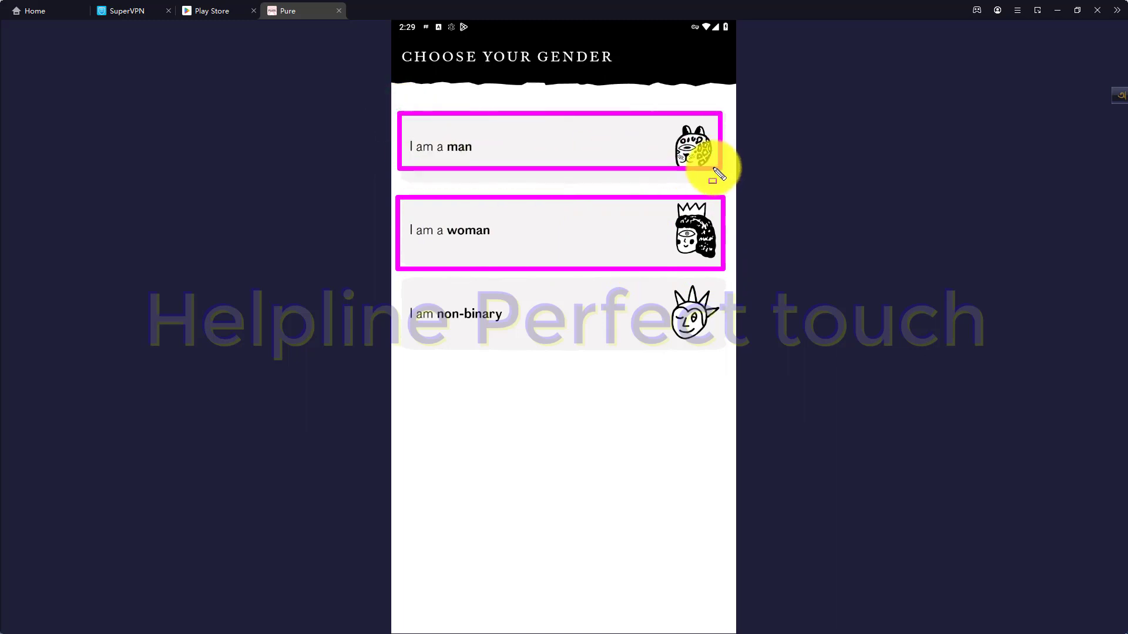
{"action": "key", "text": "Escape"}
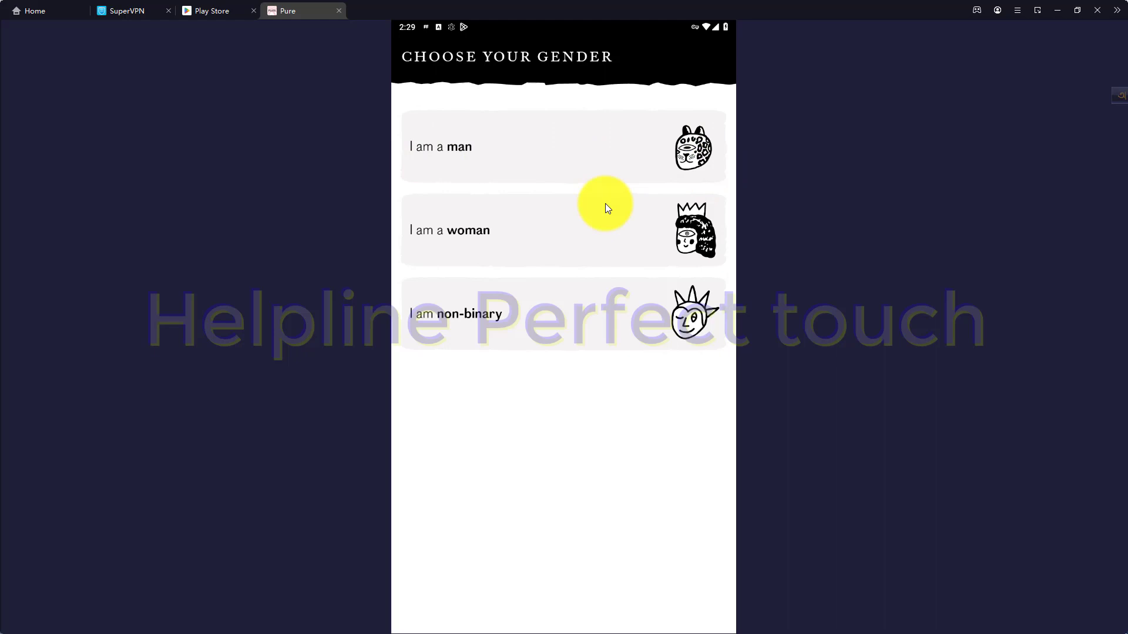
Choose woman as the gender, keep the sexuality as hetero and submit the extra details.
{"action": "left_click", "coordinate": [550, 224]}
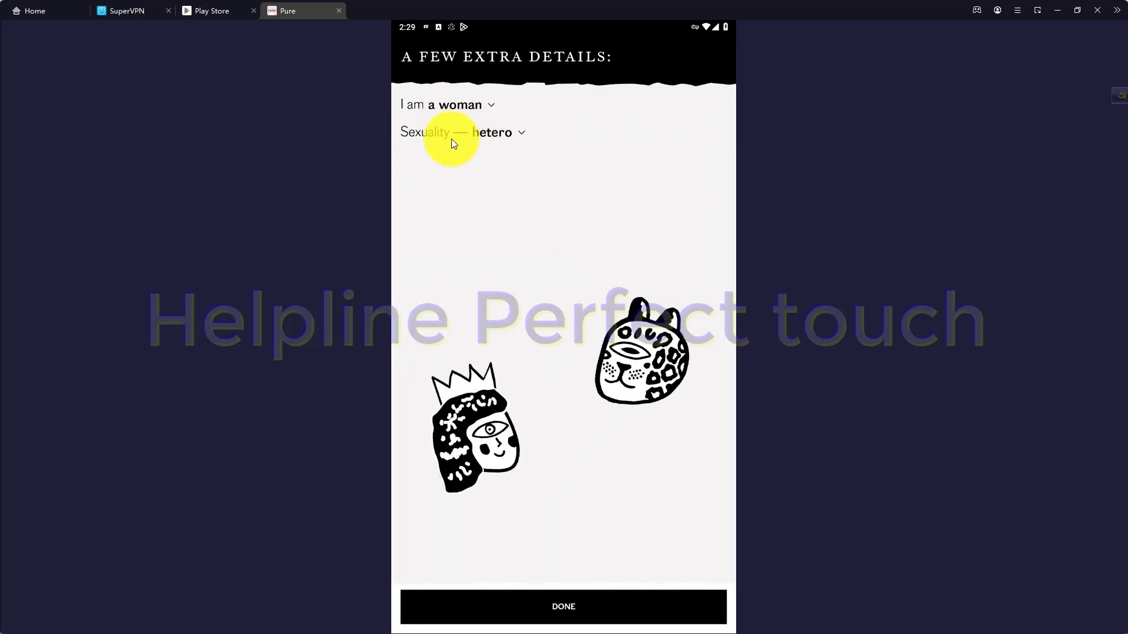
{"action": "left_click", "coordinate": [523, 133]}
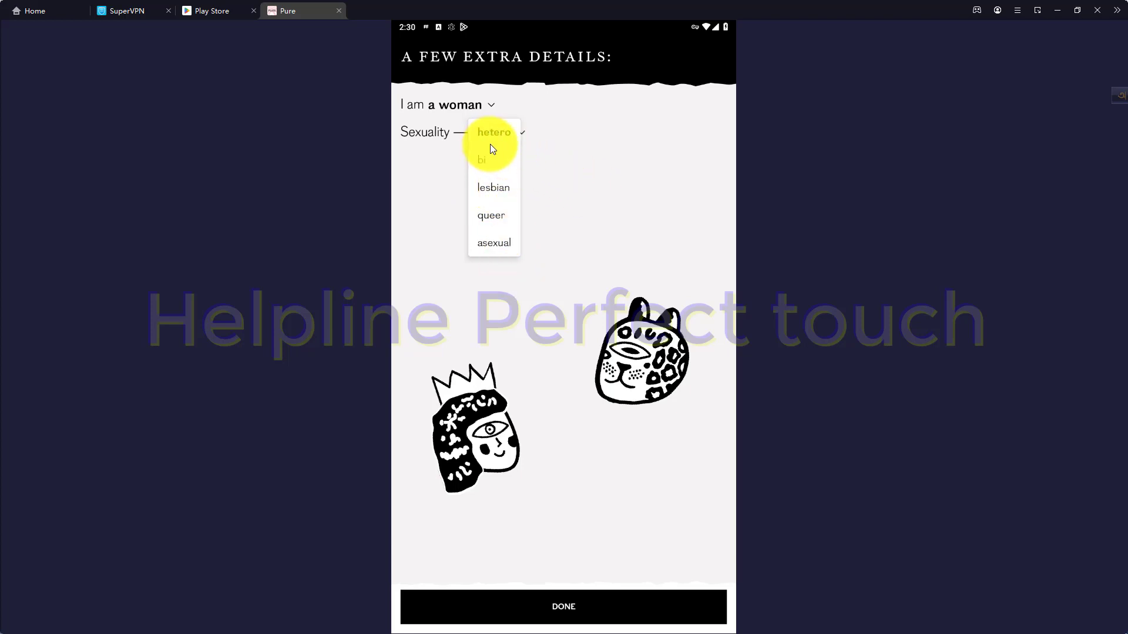
{"action": "left_click", "coordinate": [581, 177]}
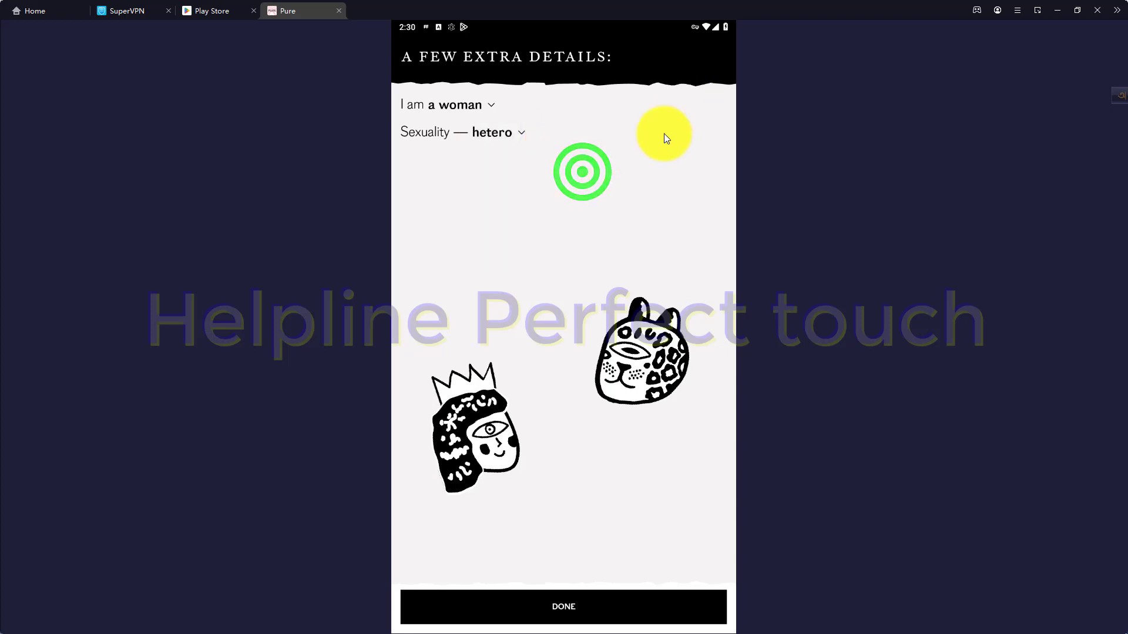
{"action": "left_click", "coordinate": [562, 606]}
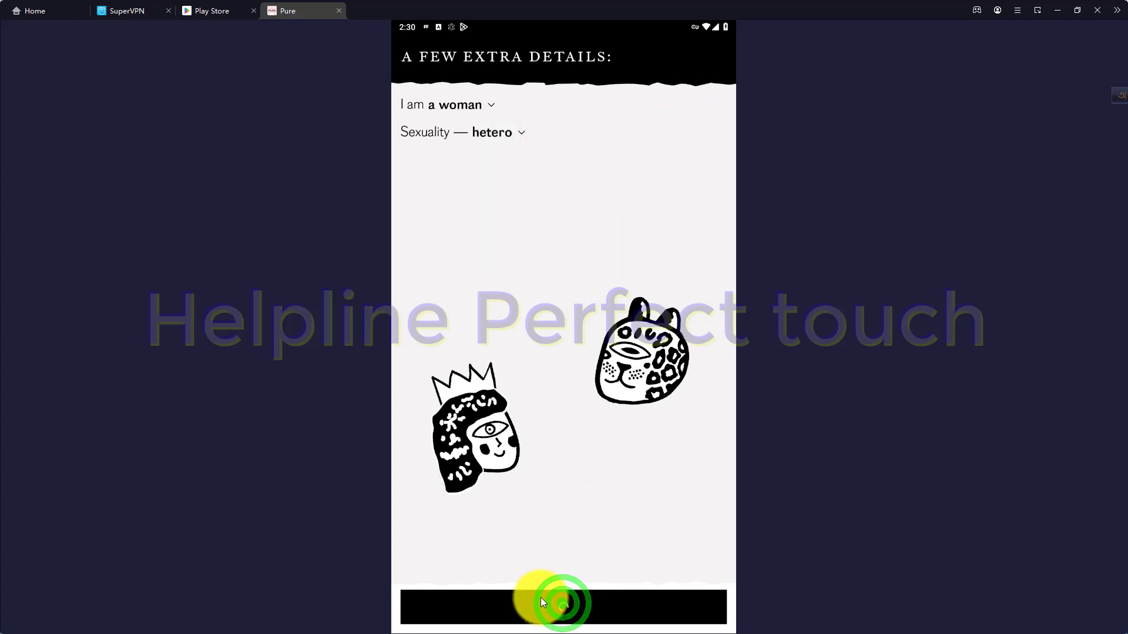